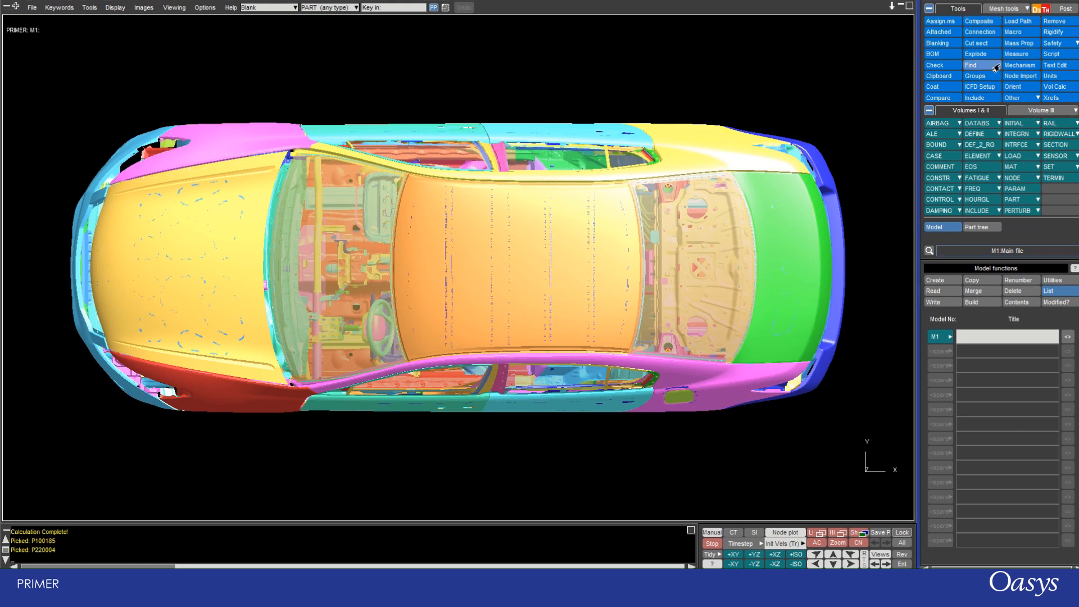
click(1016, 54)
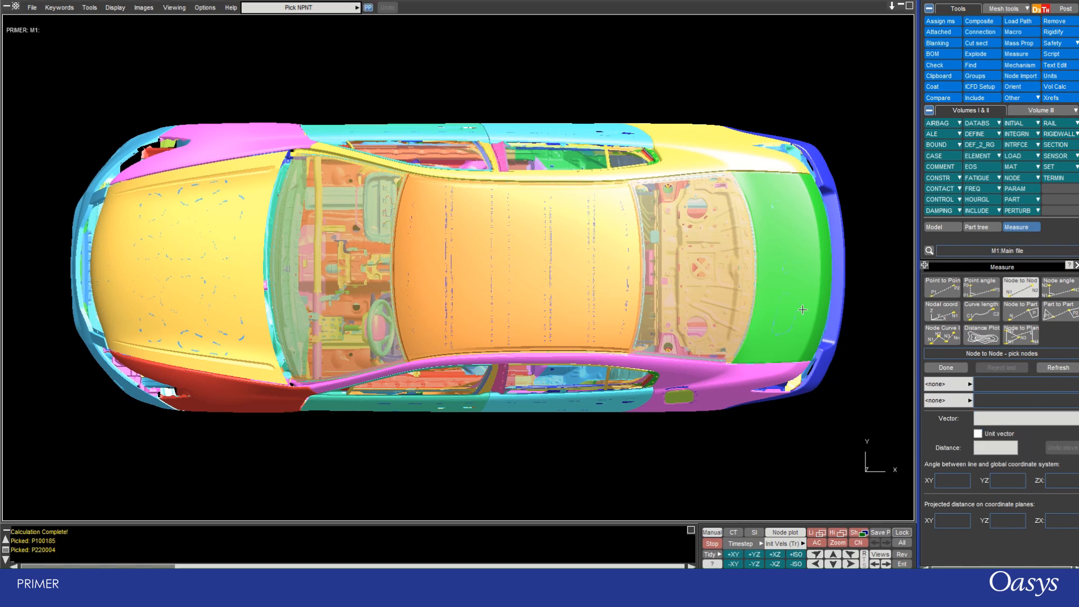
click(84, 9)
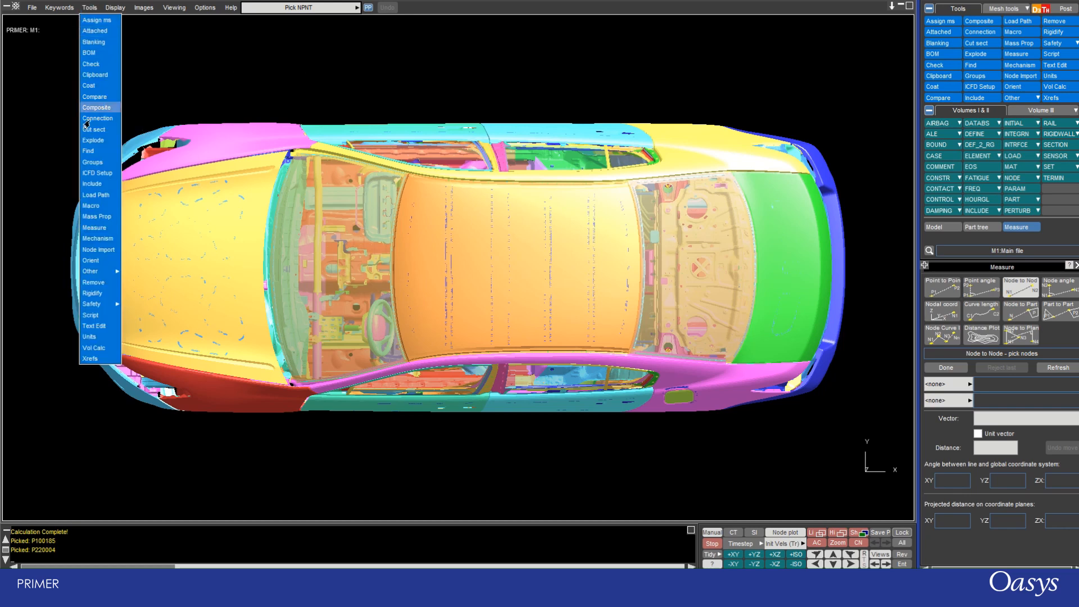
click(88, 229)
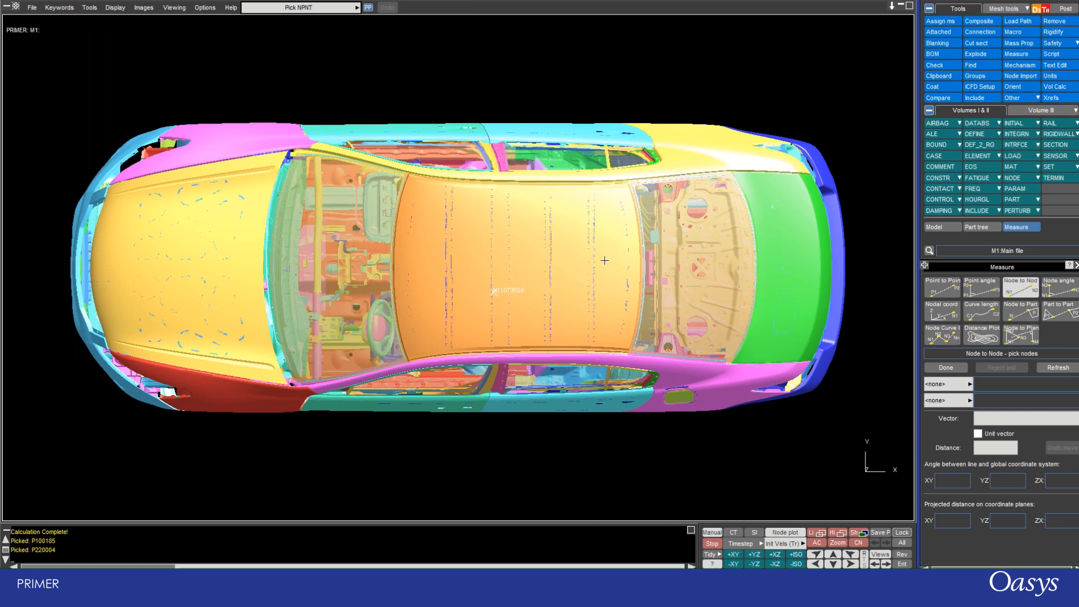
click(1075, 265)
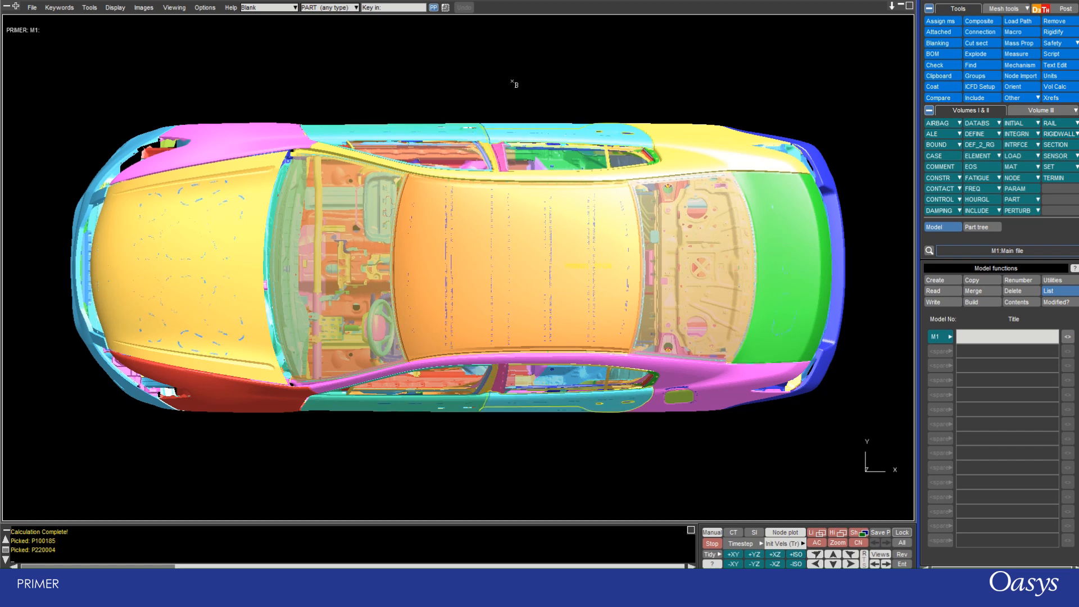
Measure the node-to-node distance and vector between a node near the middle rear of the roof and one near its front.
key(m)
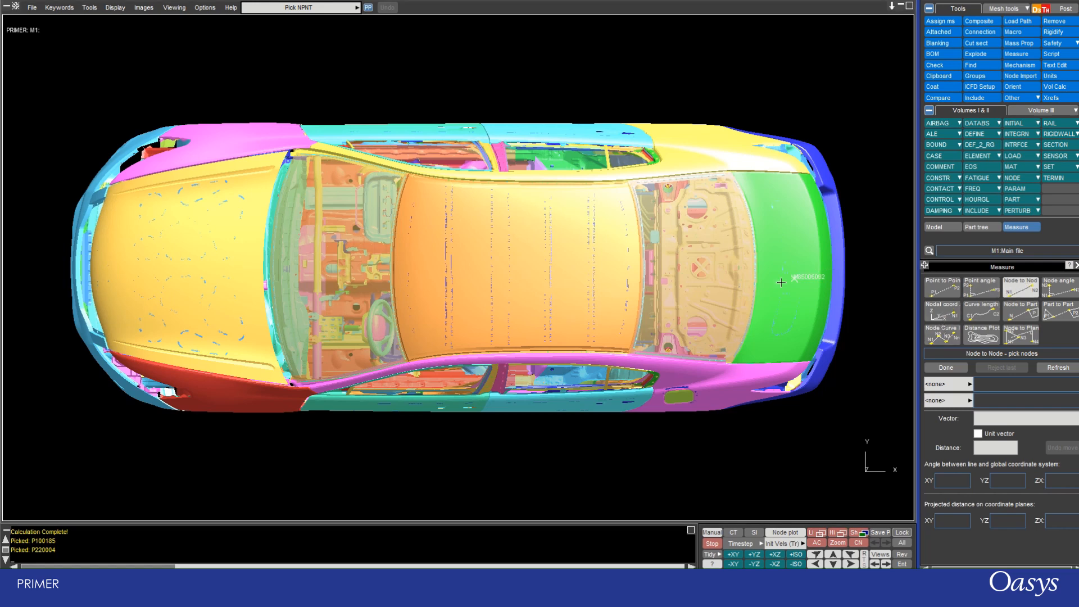
click(569, 249)
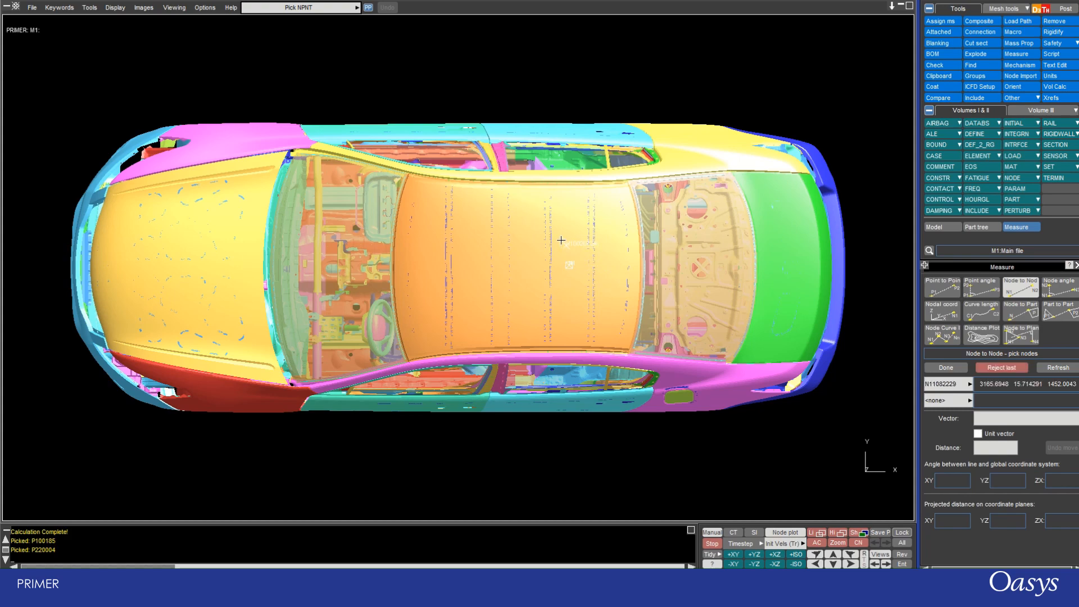
shift+drag(332, 337, 390, 53)
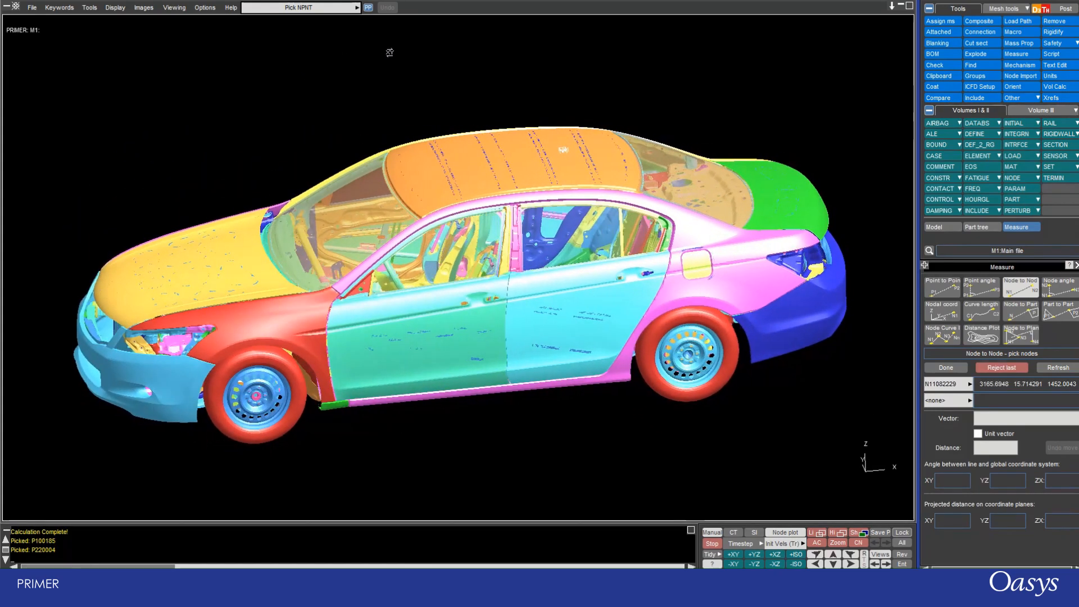
scroll(427, 140, up, 7)
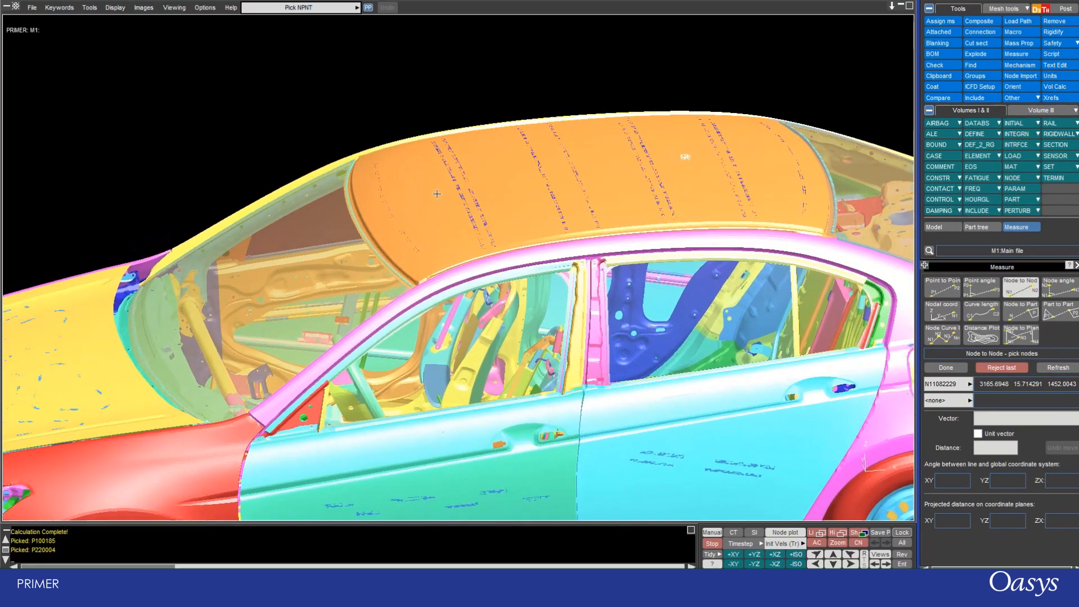
click(426, 207)
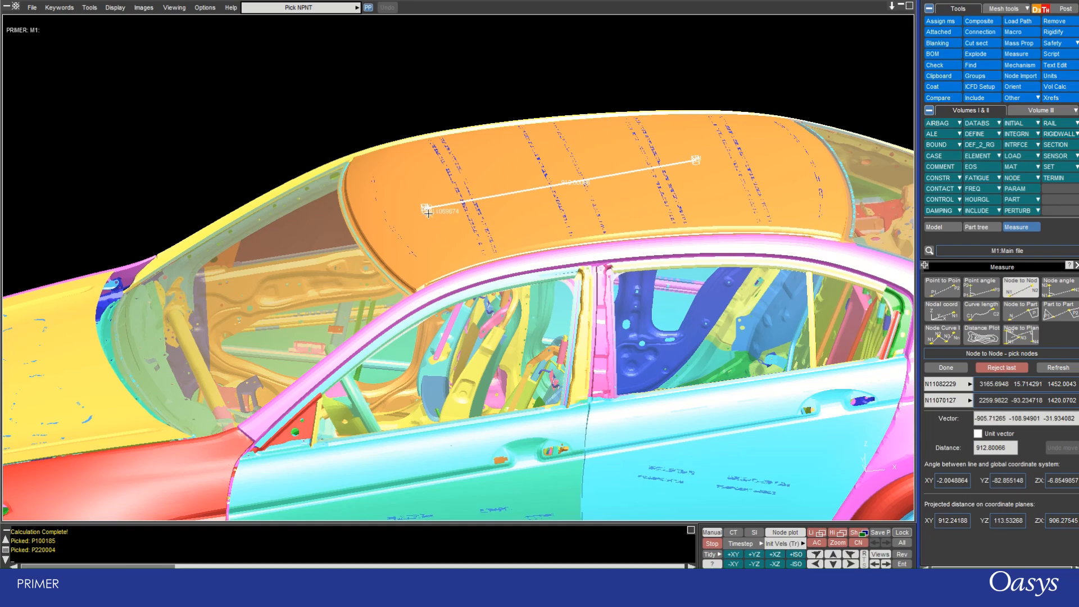
scroll(568, 184, up, 10)
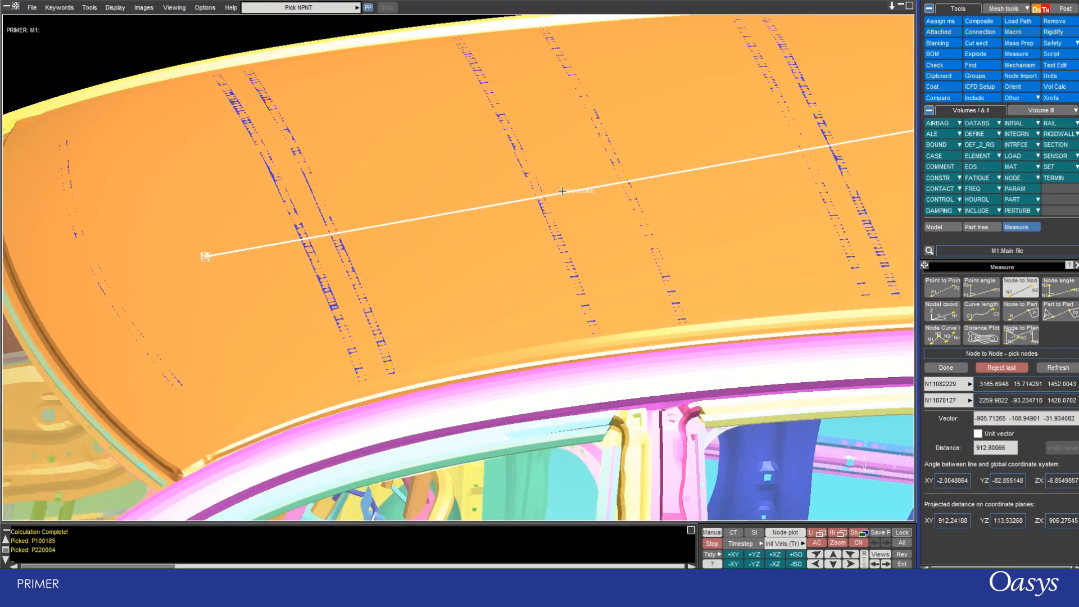
scroll(556, 180, down, 7)
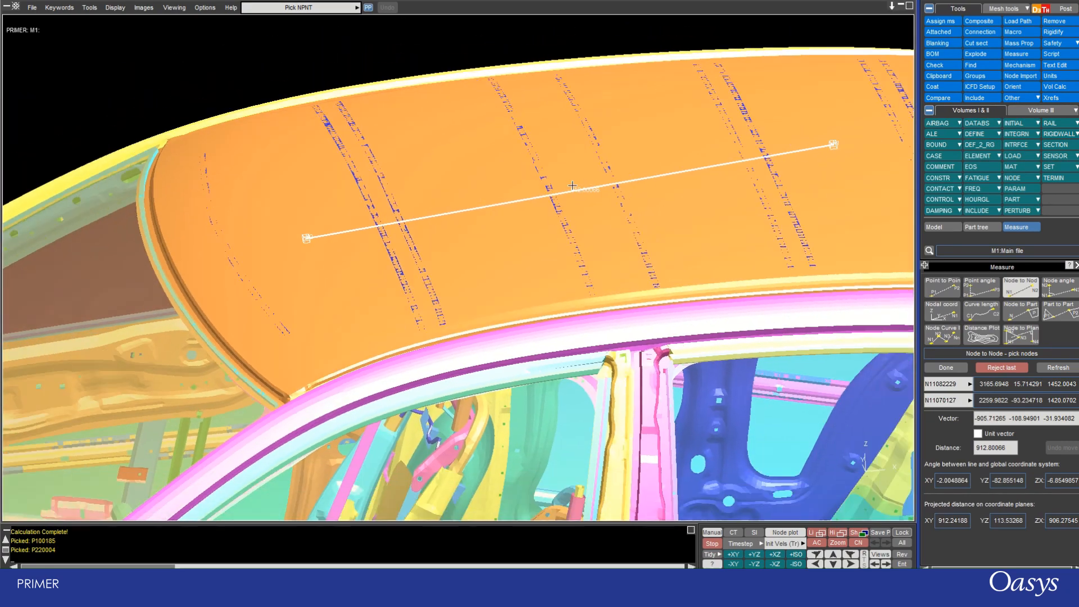
scroll(556, 180, down, 2)
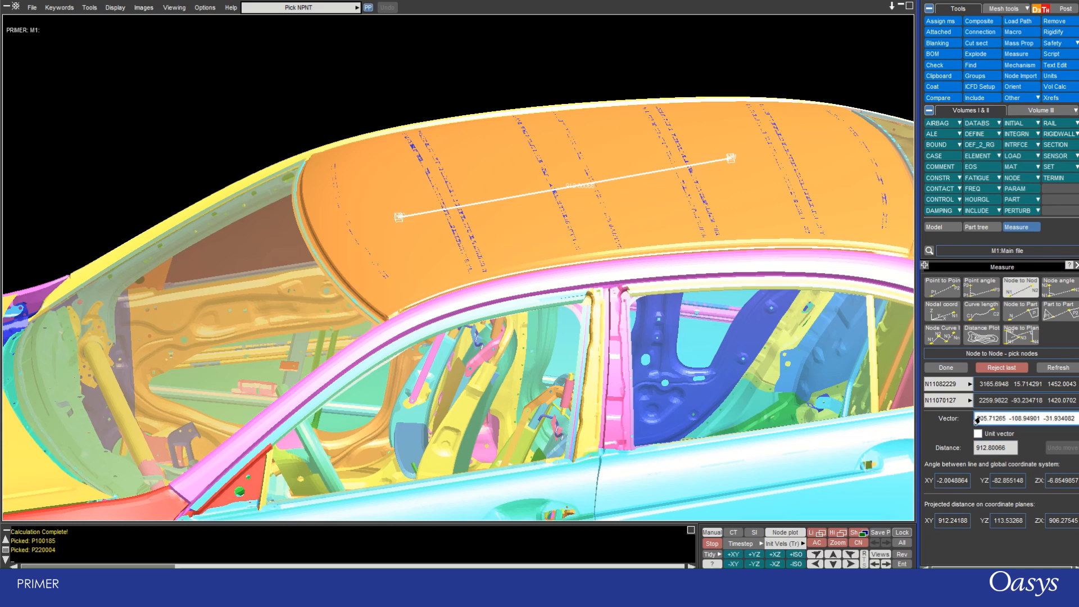
drag(975, 421, 1076, 427)
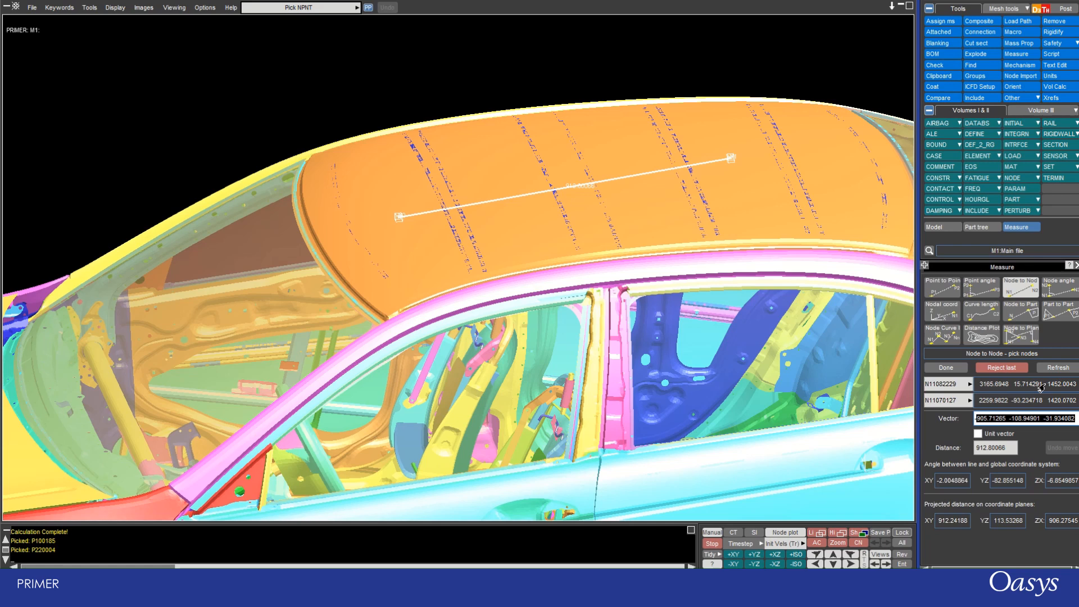
Re-pick the second measurement node at the front side corner of the roof and show the vector as a unit vector.
click(968, 402)
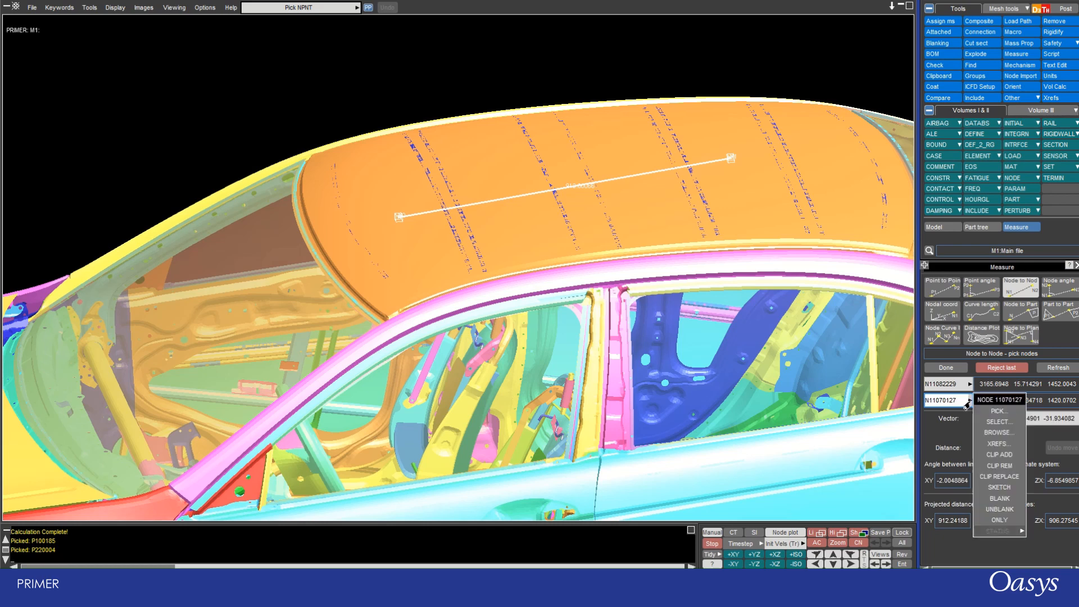
click(995, 411)
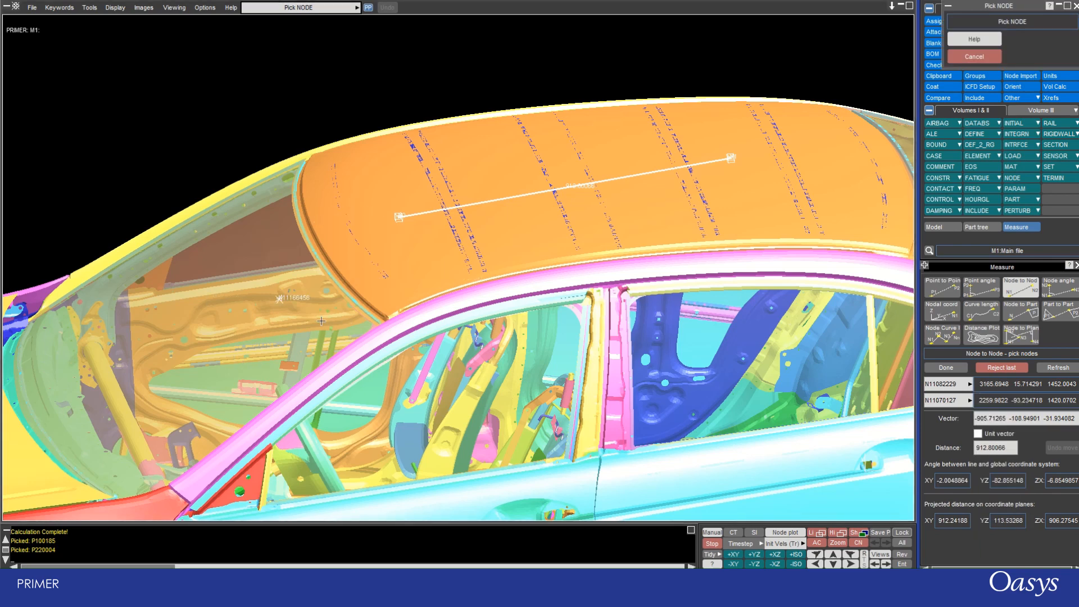
click(404, 292)
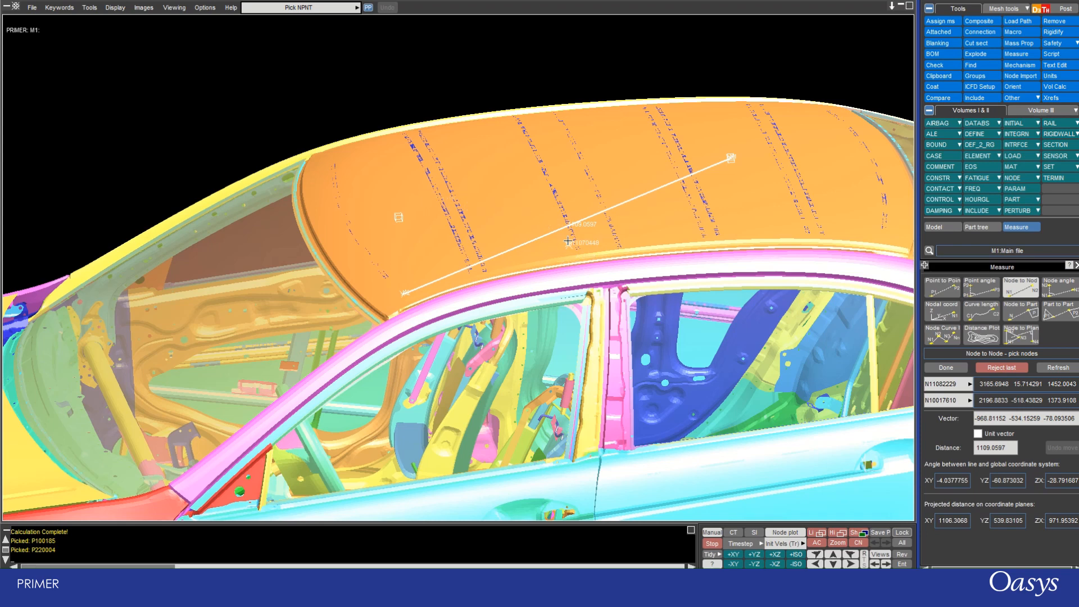
scroll(563, 220, up, 2)
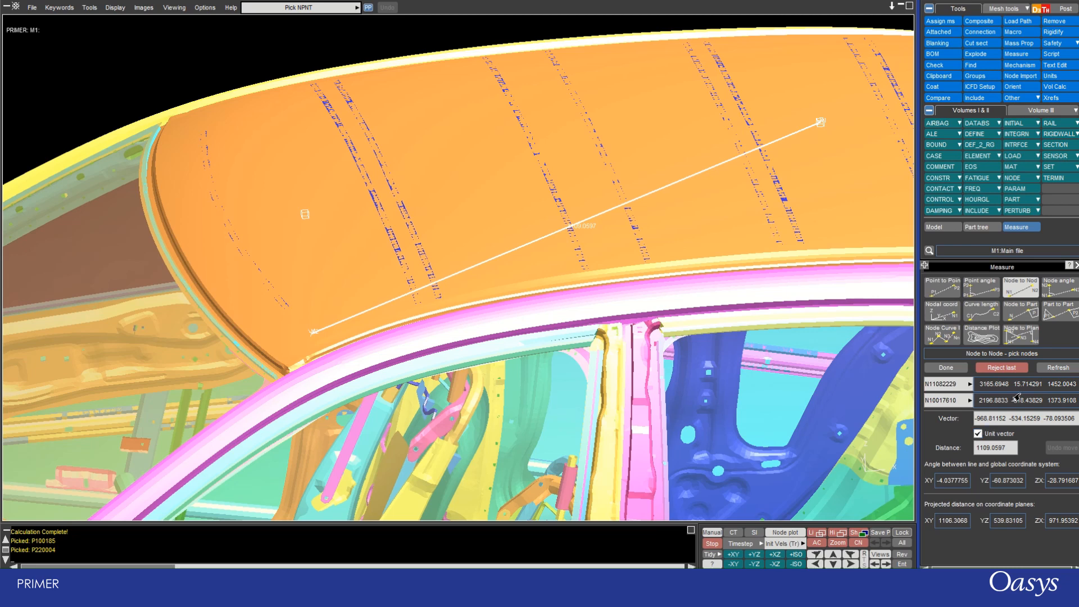
click(1039, 371)
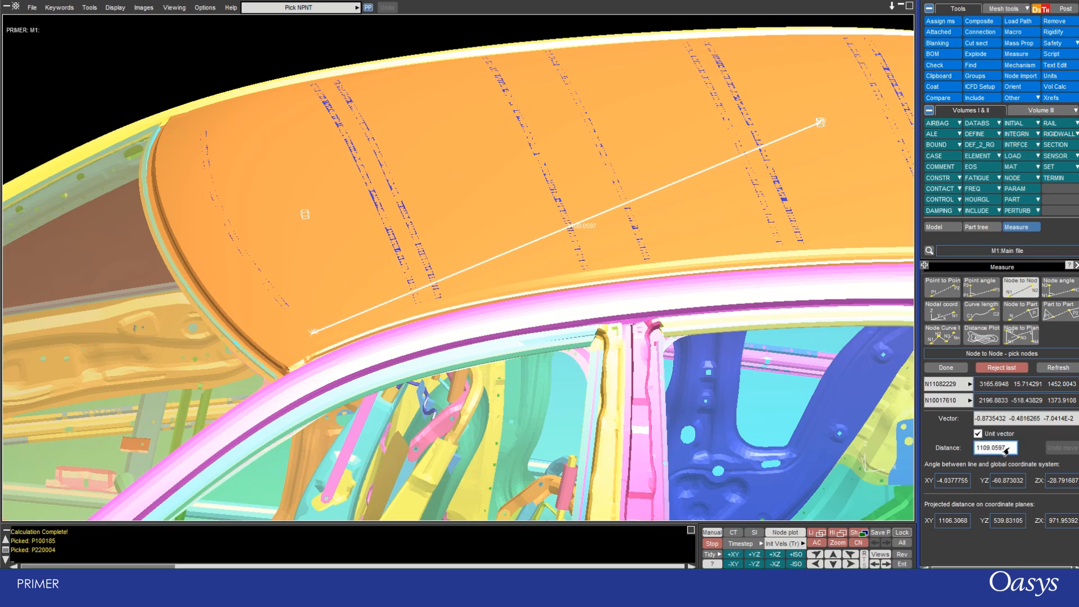
Set the distance between the two picked nodes to 1000 and inspect the shifted second node in the roof mesh.
drag(1006, 451, 974, 450)
text(1000)
key(Return)
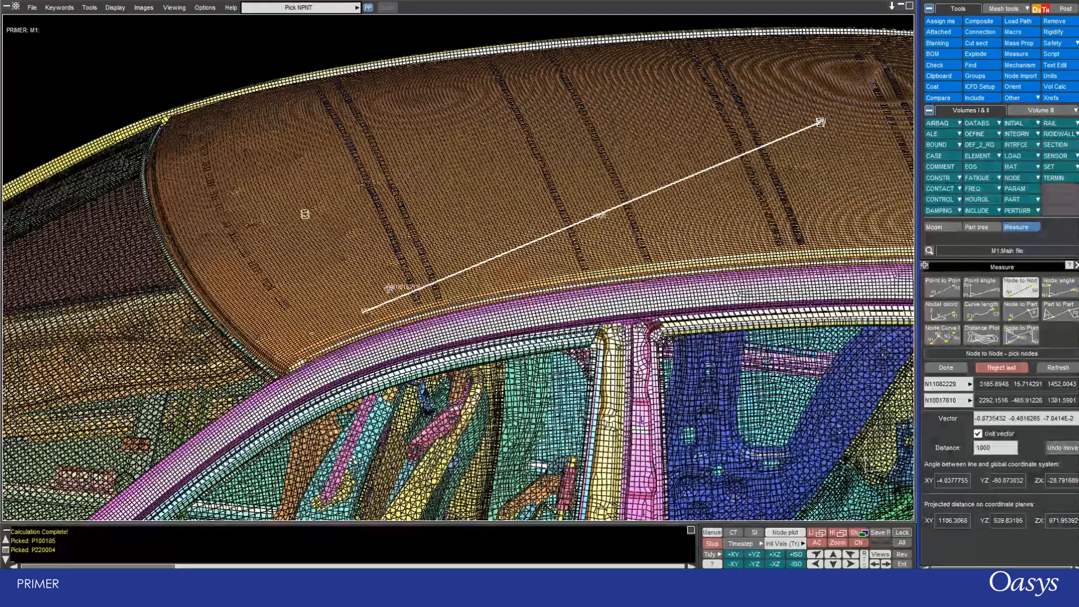
scroll(365, 315, up, 1)
scroll(365, 315, up, 8)
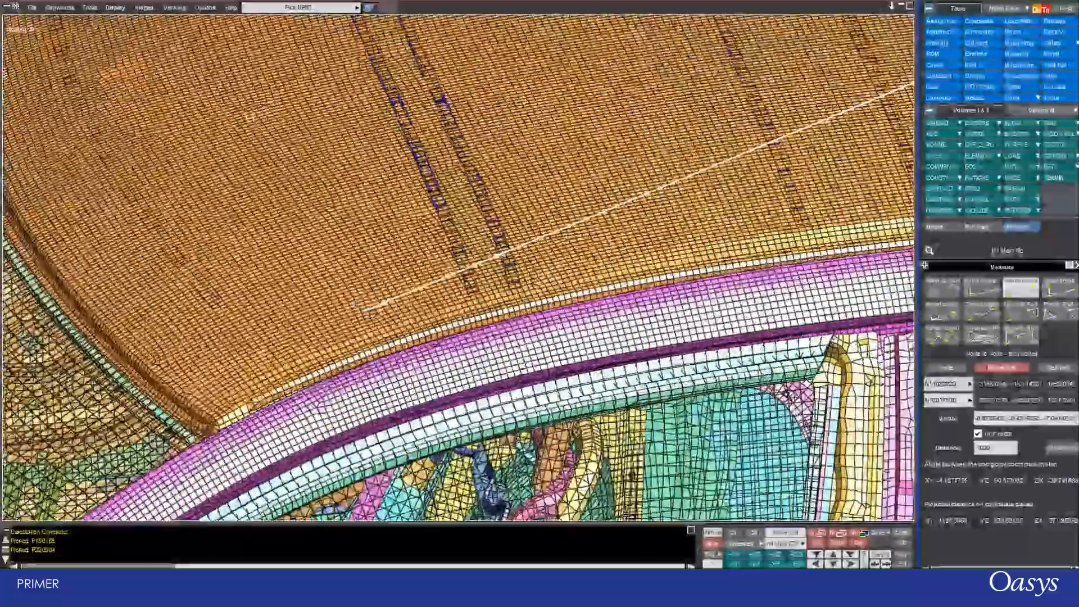
scroll(359, 305, up, 8)
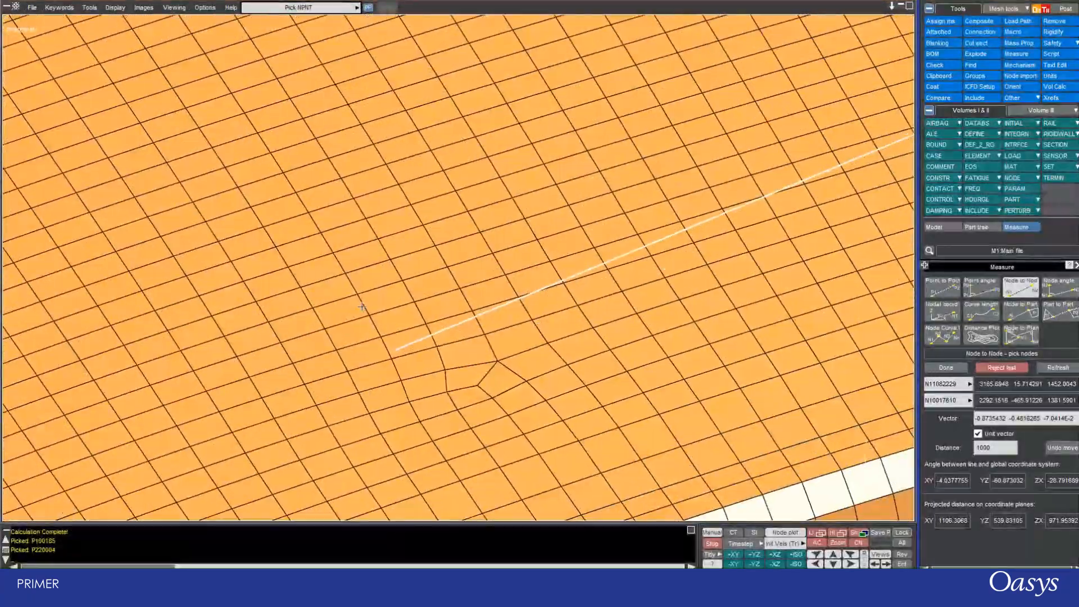
mouse_move(407, 378)
shift+mouse_down()
mouse_move(407, 348)
mouse_move(415, 386)
shift+mouse_up()
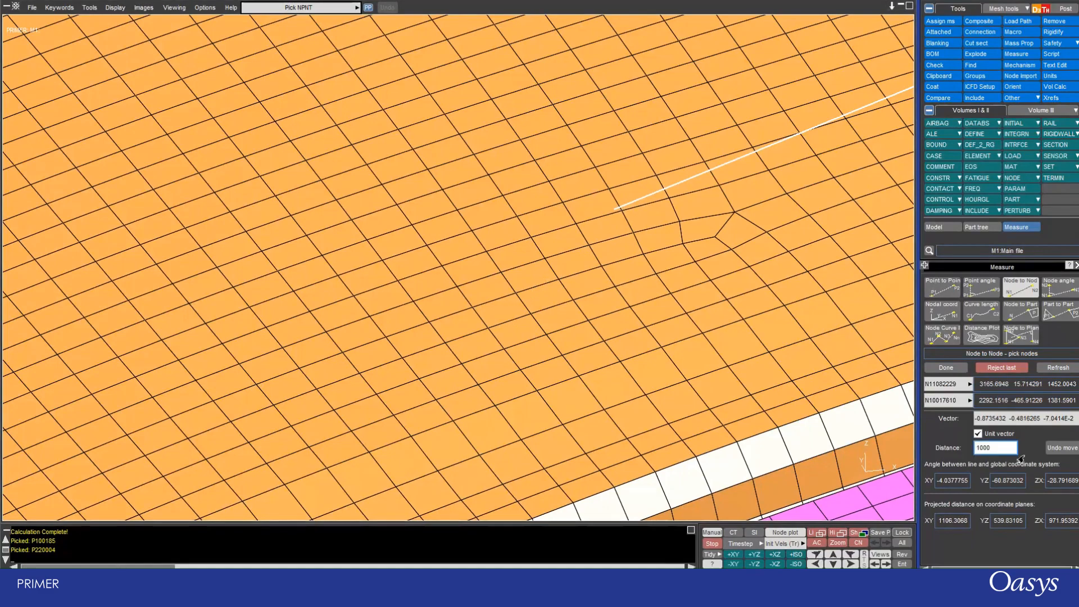
Undo the node move made by the distance change.
click(1051, 449)
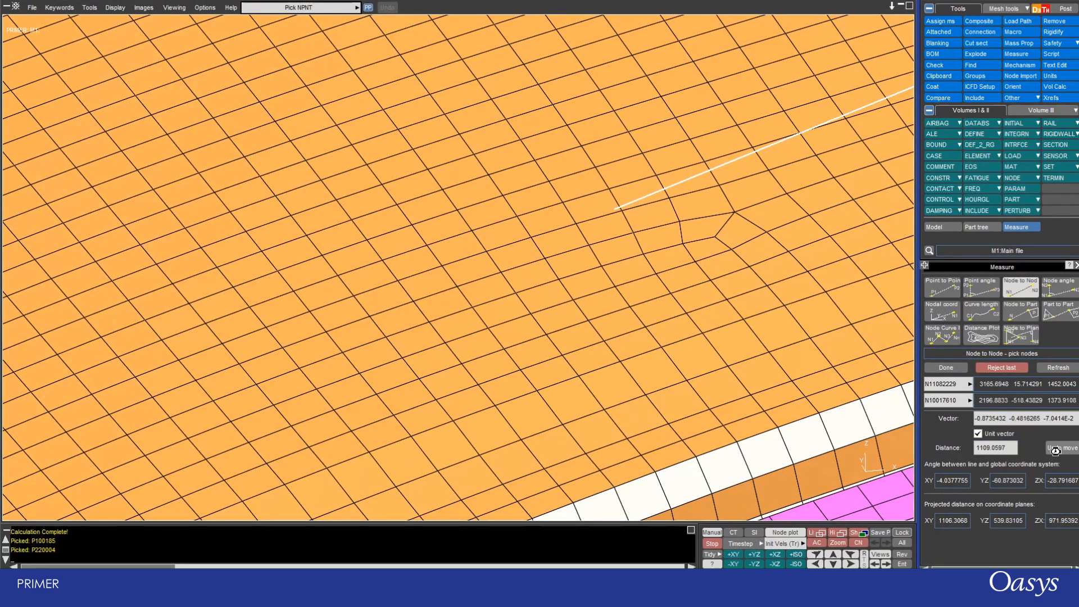
scroll(409, 303, down, 2)
scroll(408, 304, down, 2)
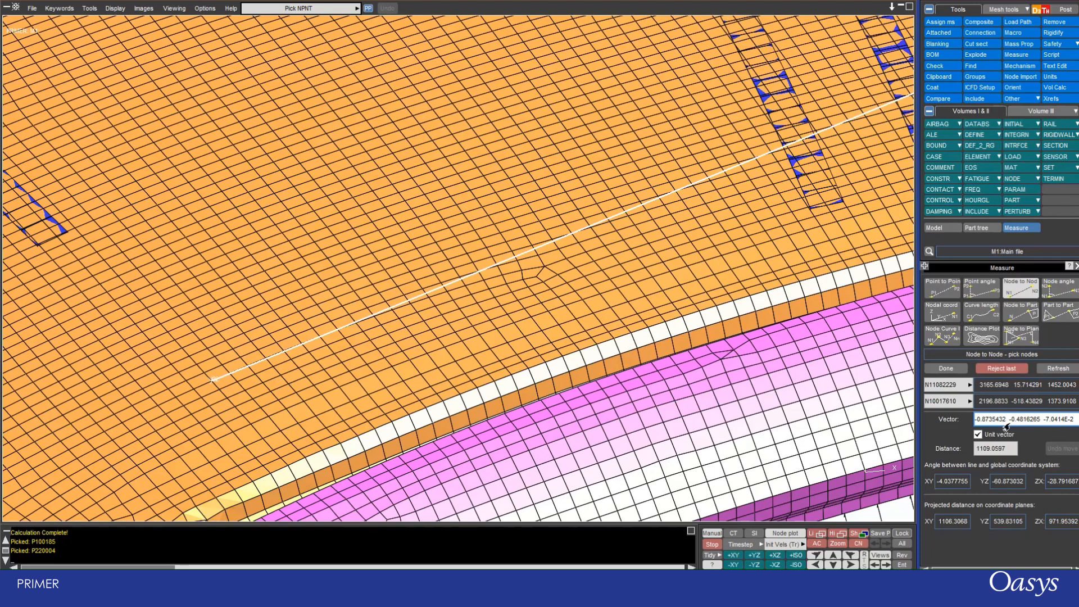
Set the X component of the measured vector to 0, inspect the moved node, and undo the move.
drag(1006, 422, 968, 422)
text(0)
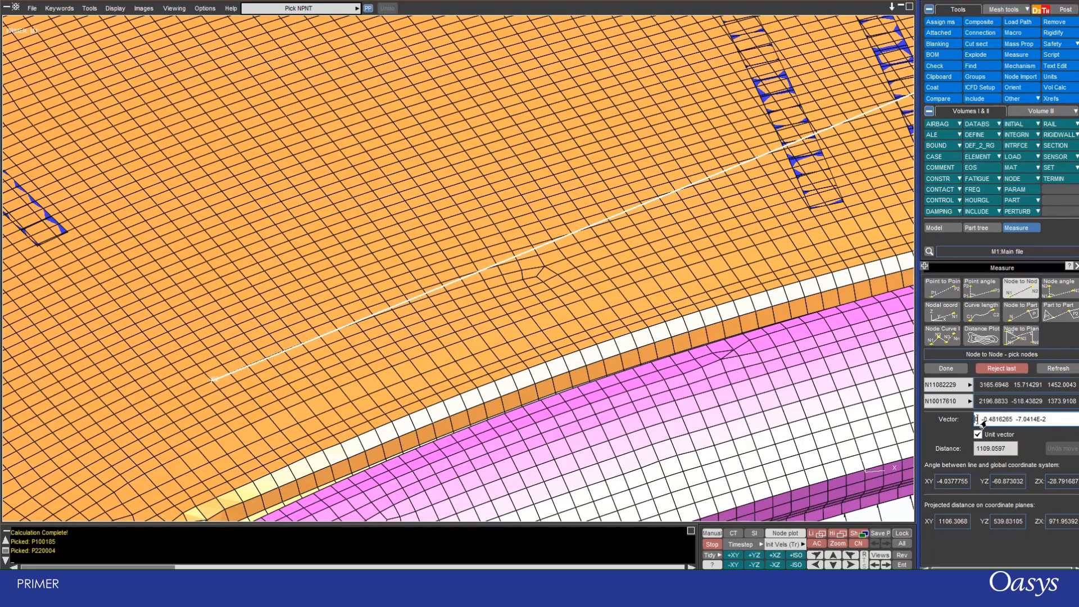
key(Return)
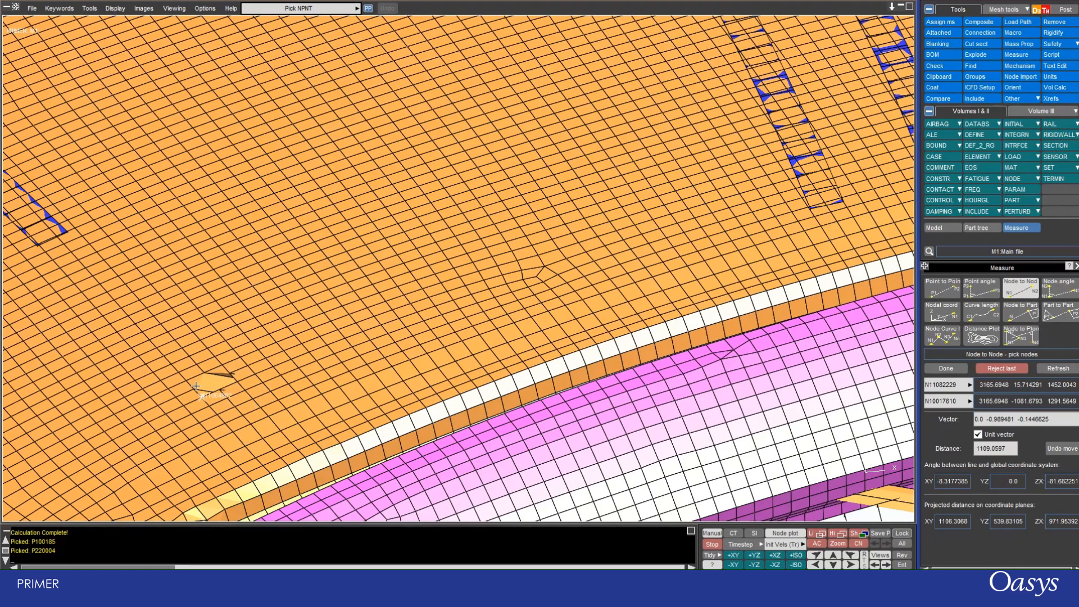
scroll(208, 374, down, 4)
scroll(196, 363, down, 4)
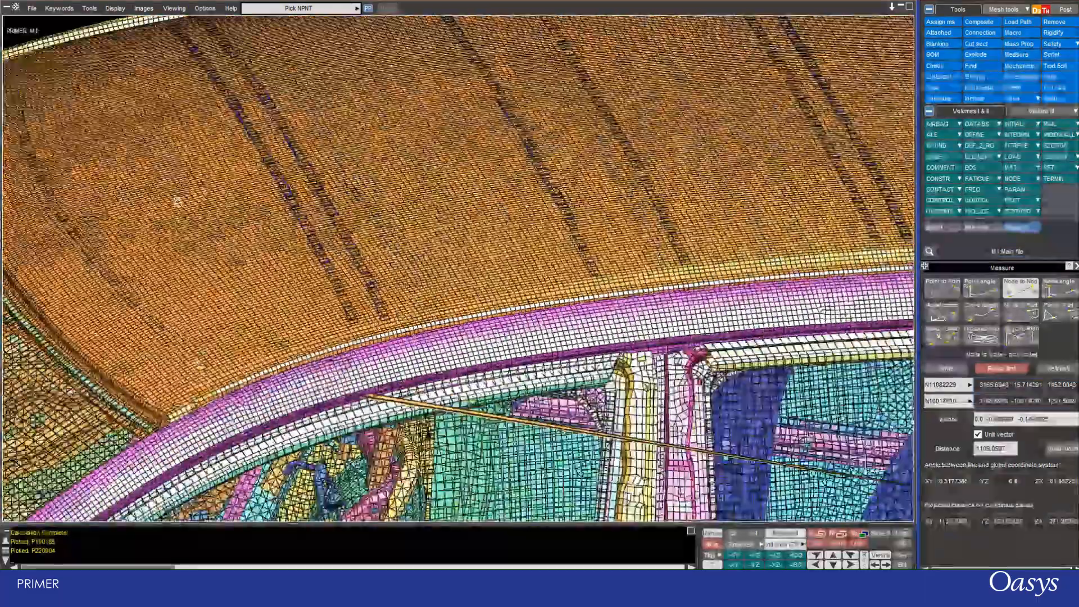
scroll(178, 203, down, 1)
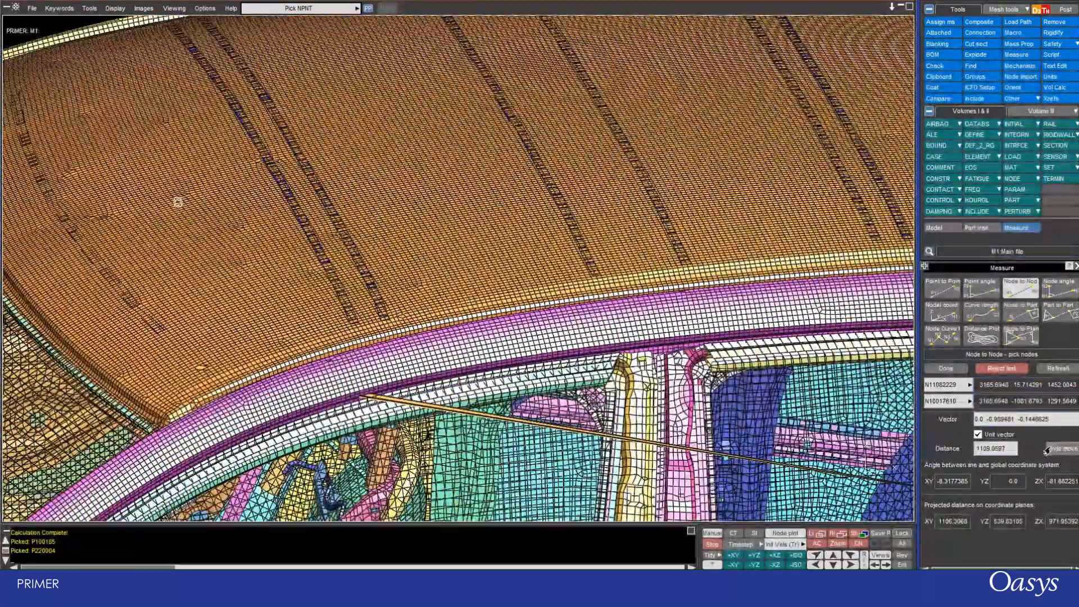
scroll(380, 224, down, 4)
scroll(380, 224, down, 2)
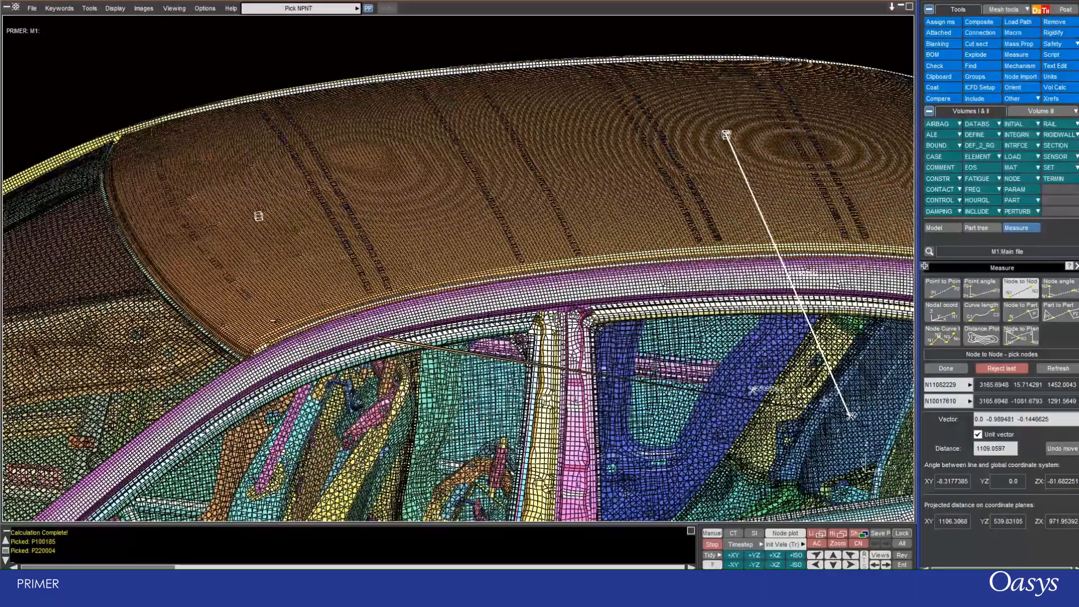
scroll(247, 318, up, 2)
scroll(247, 318, up, 6)
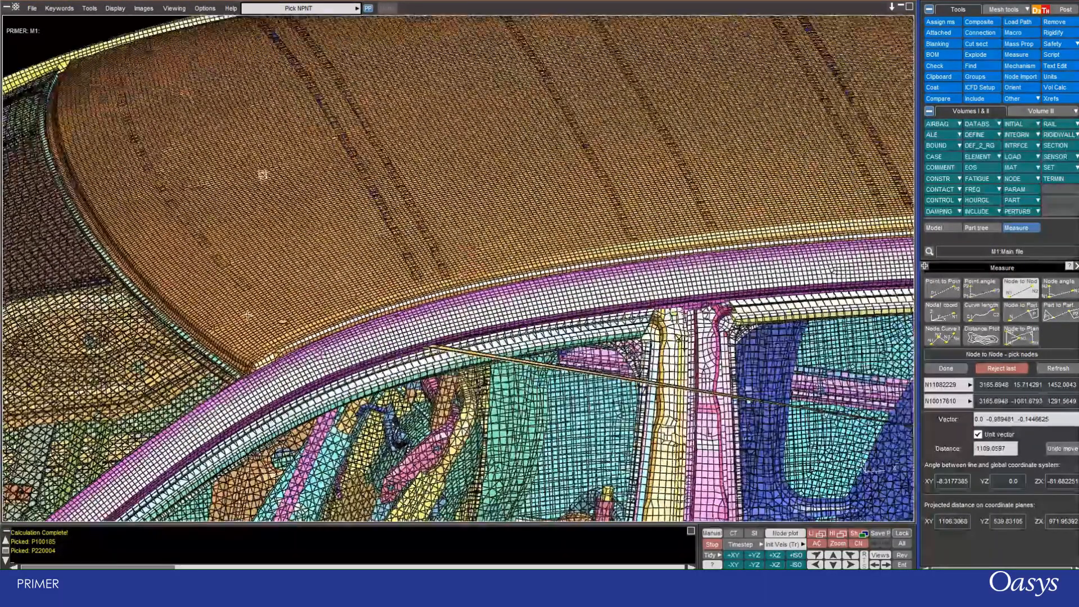
scroll(241, 315, up, 2)
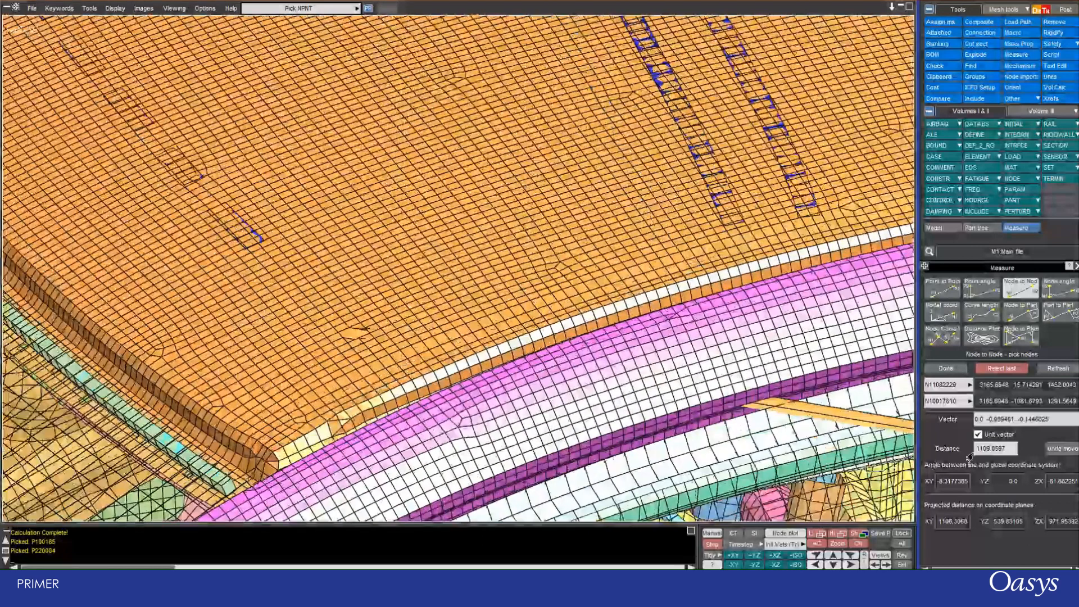
click(1053, 449)
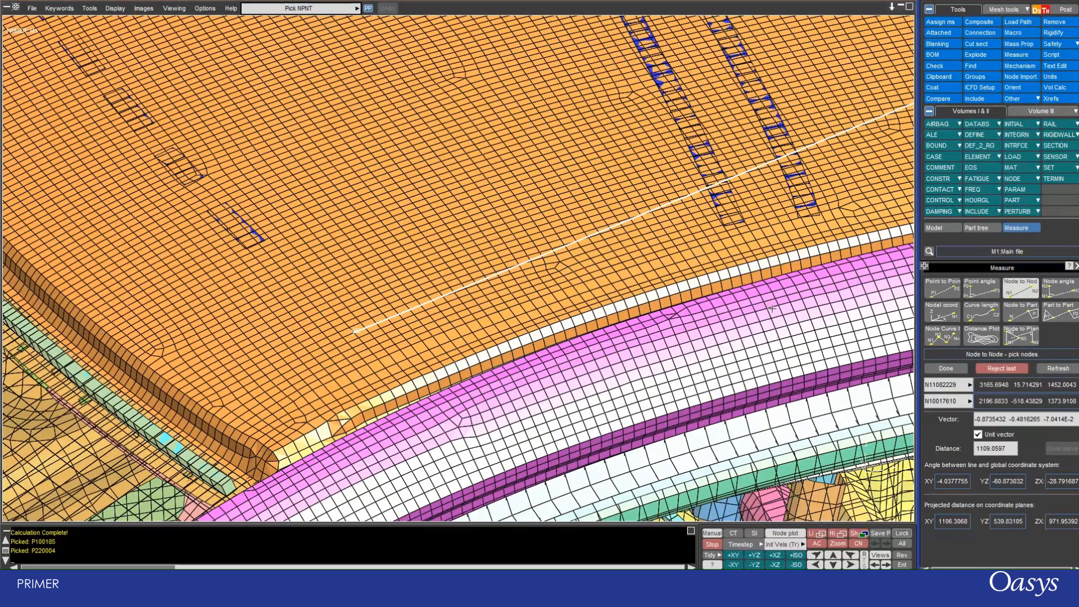
Show the whole car from behind in shaded display and switch the measurement type to point-to-point.
key(2)
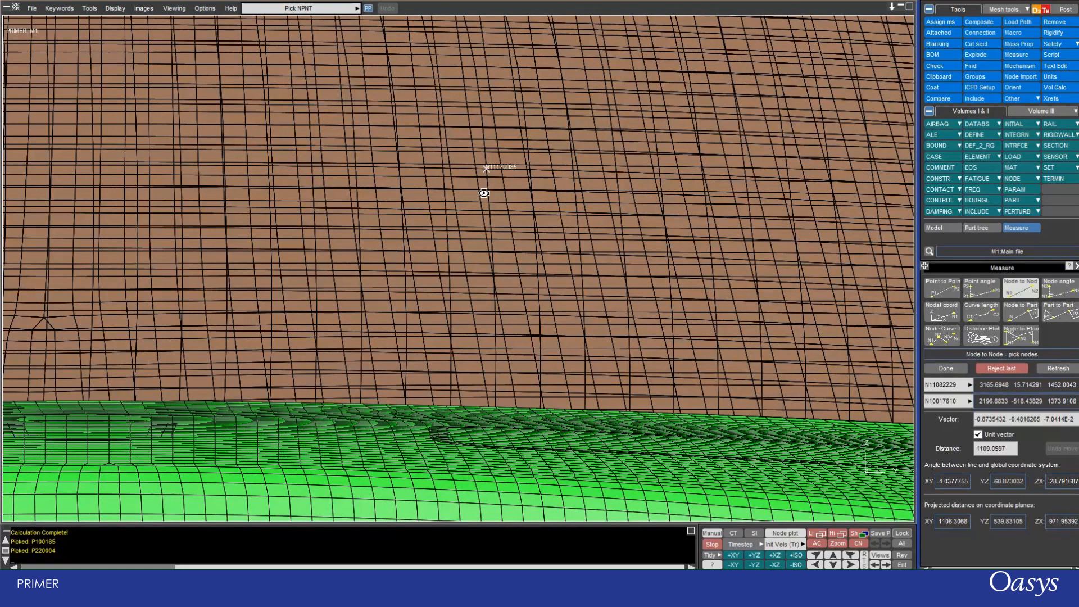
key(a)
click(855, 533)
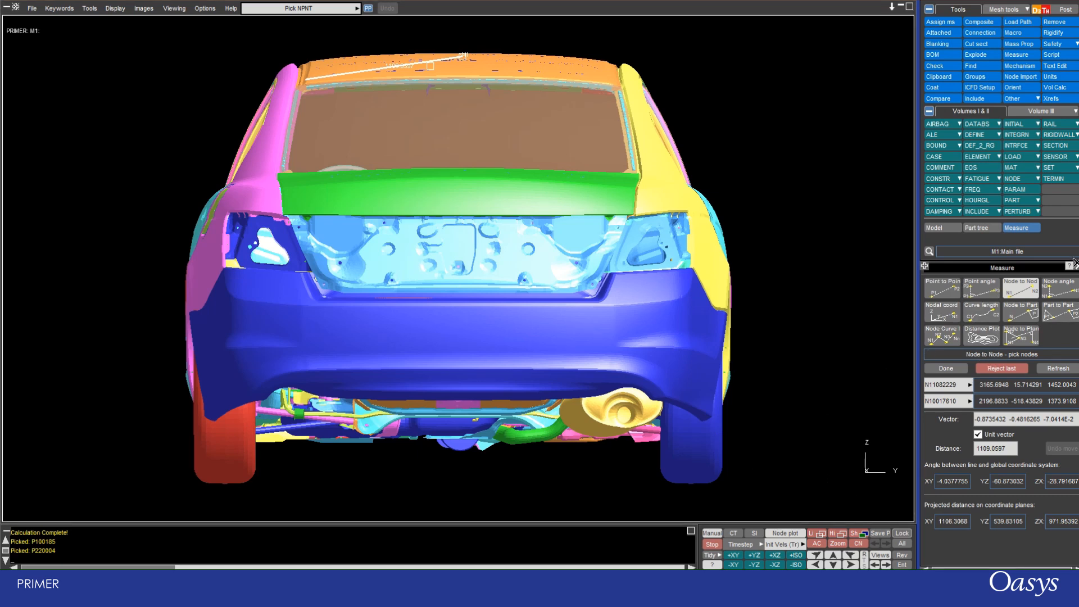
click(940, 292)
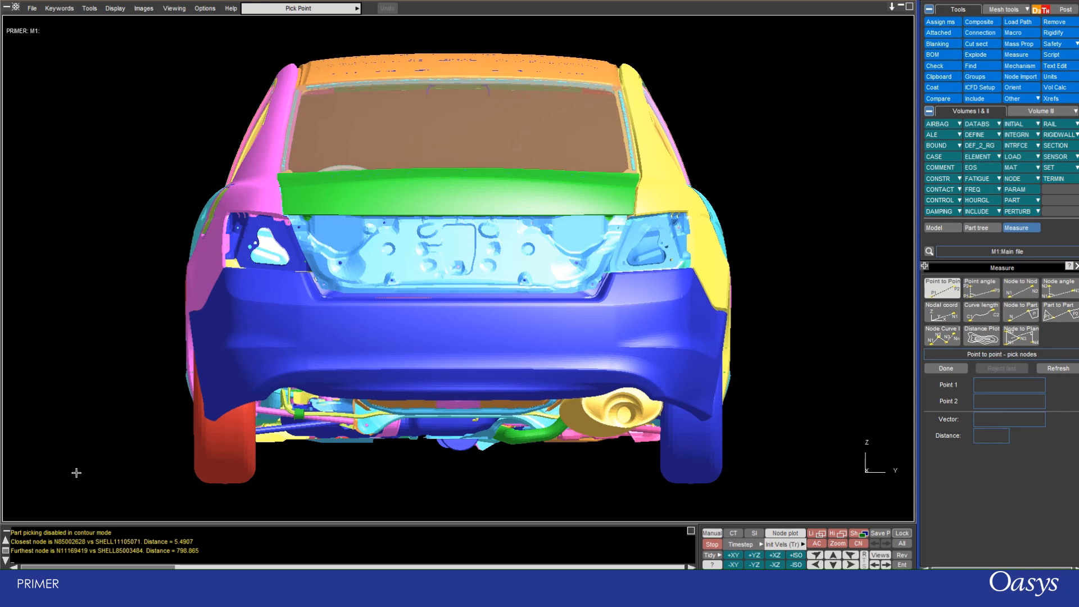
Measure point to point between empty spots on either side of the car, and from the rear roof corner to the magenta body shoulder.
click(50, 470)
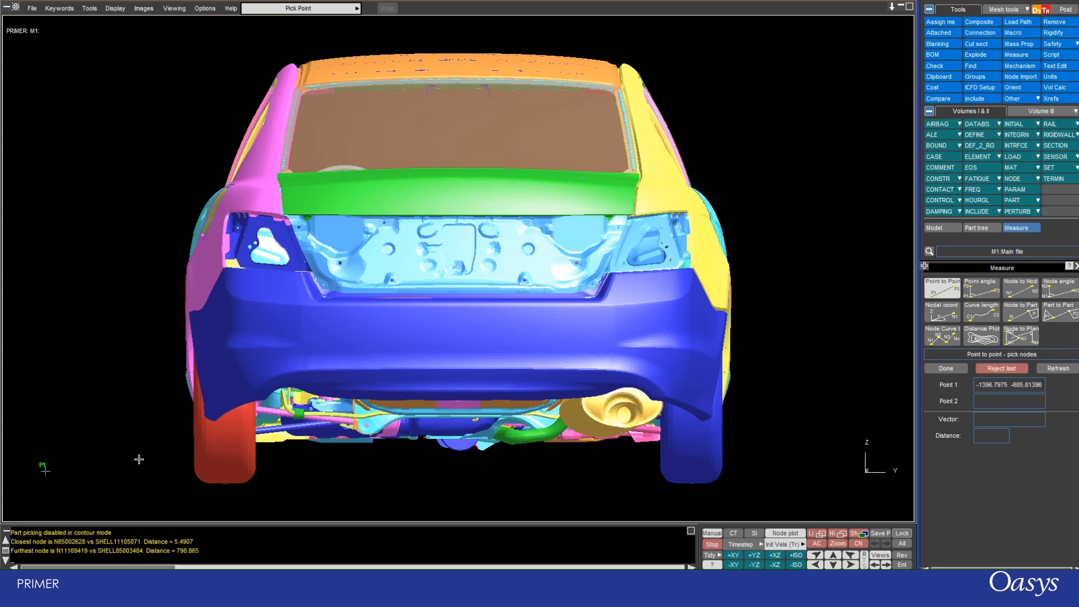
click(838, 477)
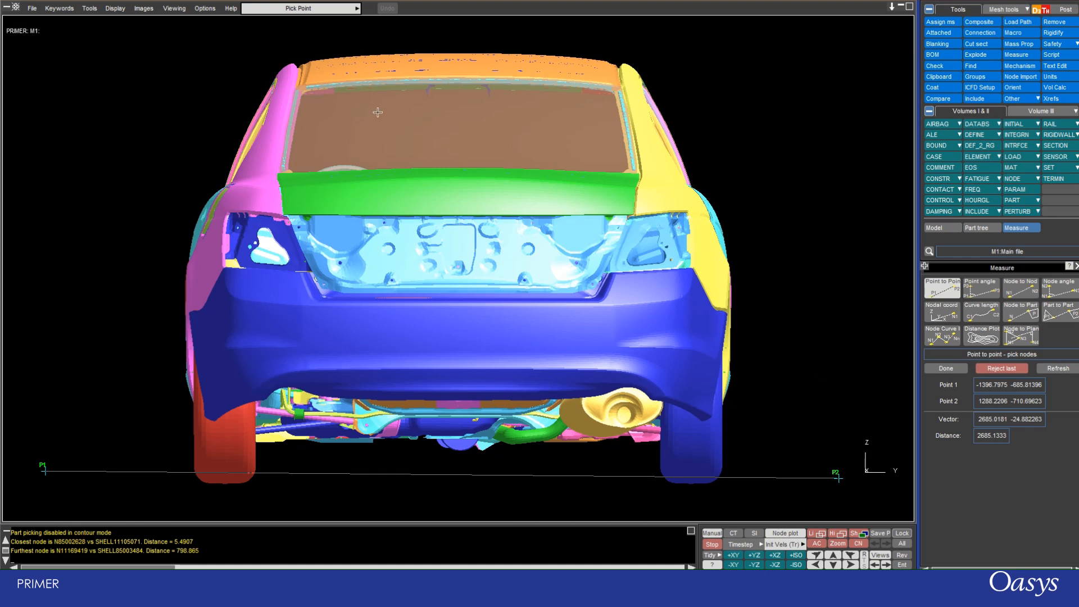
click(277, 69)
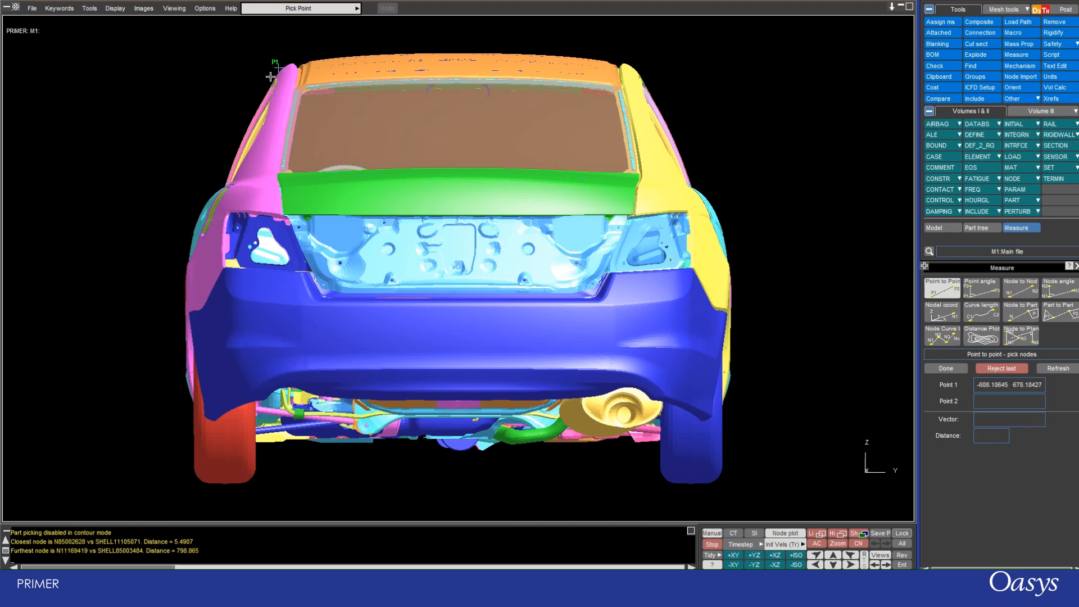
click(225, 187)
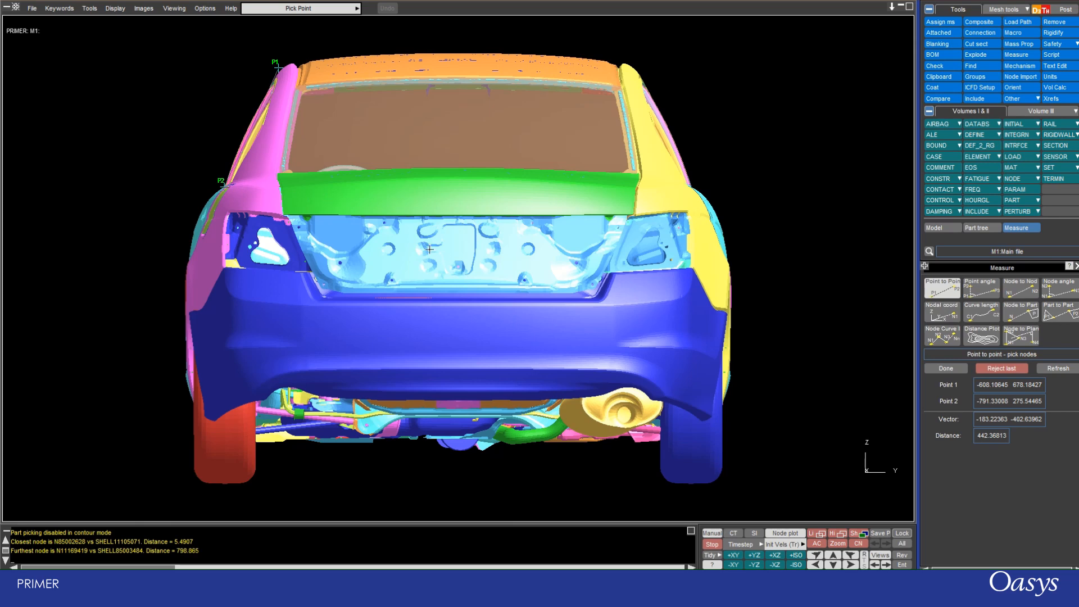
Examine how the two picked points relate to the car while zooming and rotating the model, and restore the rear view.
scroll(432, 254, down, 5)
scroll(433, 254, up, 3)
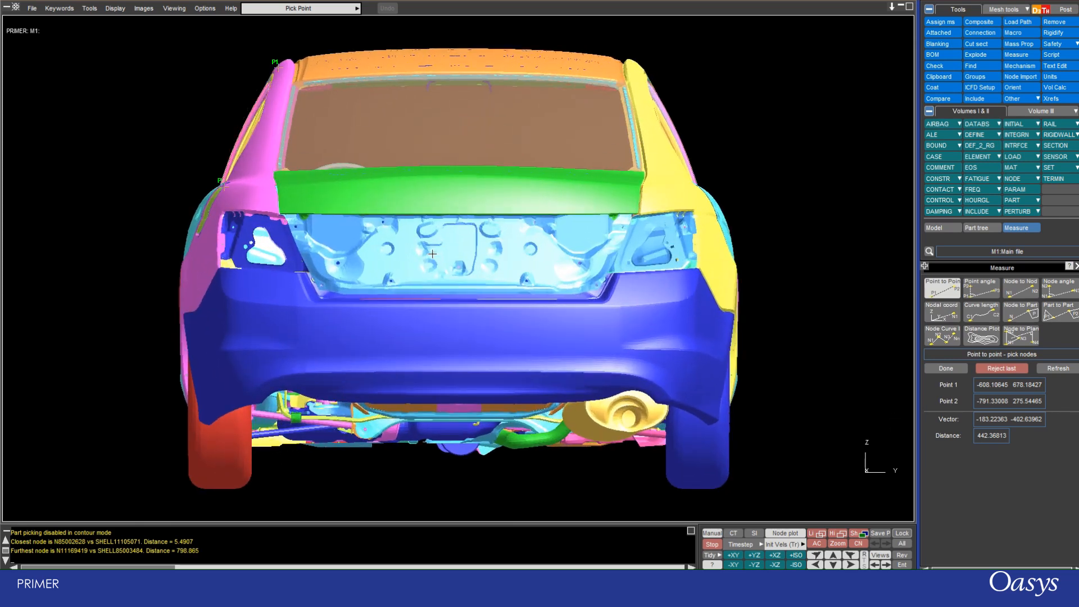
scroll(432, 254, down, 2)
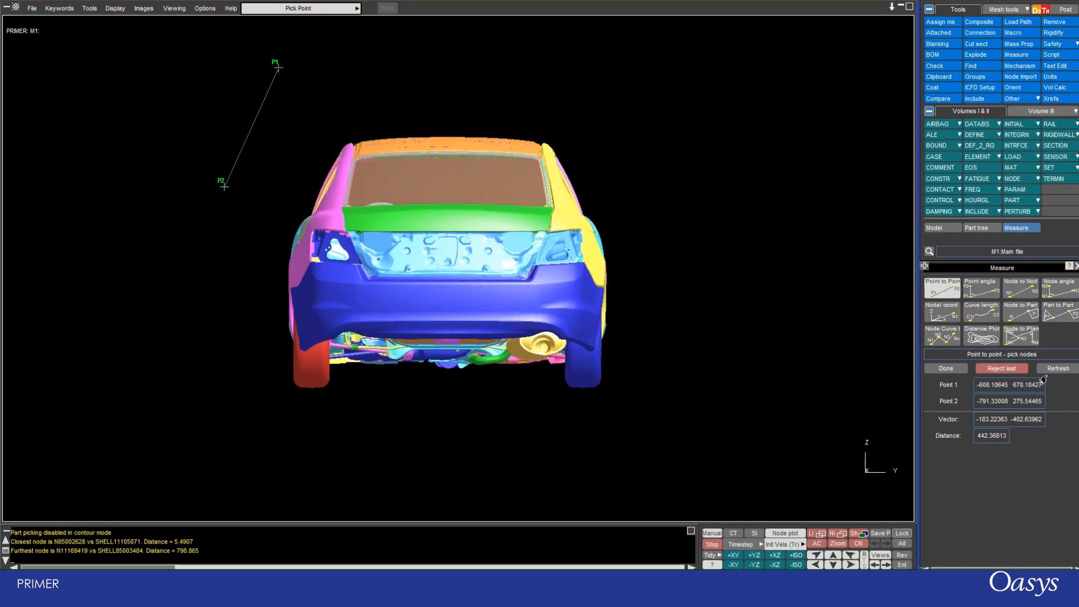
scroll(290, 213, up, 3)
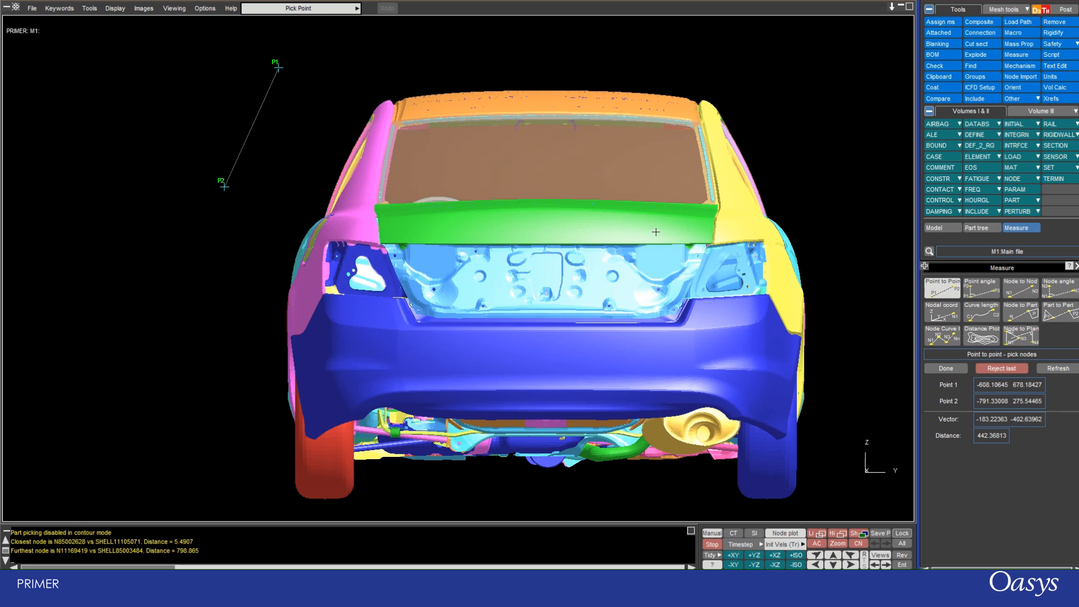
shift+drag(664, 251, 323, 244)
scroll(321, 188, down, 5)
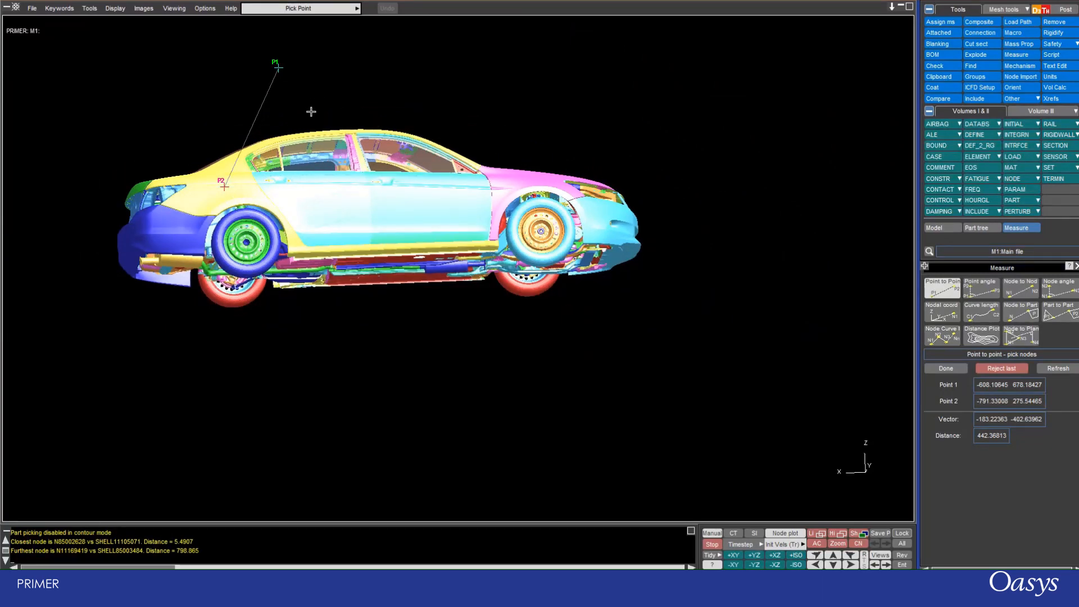
key(F2)
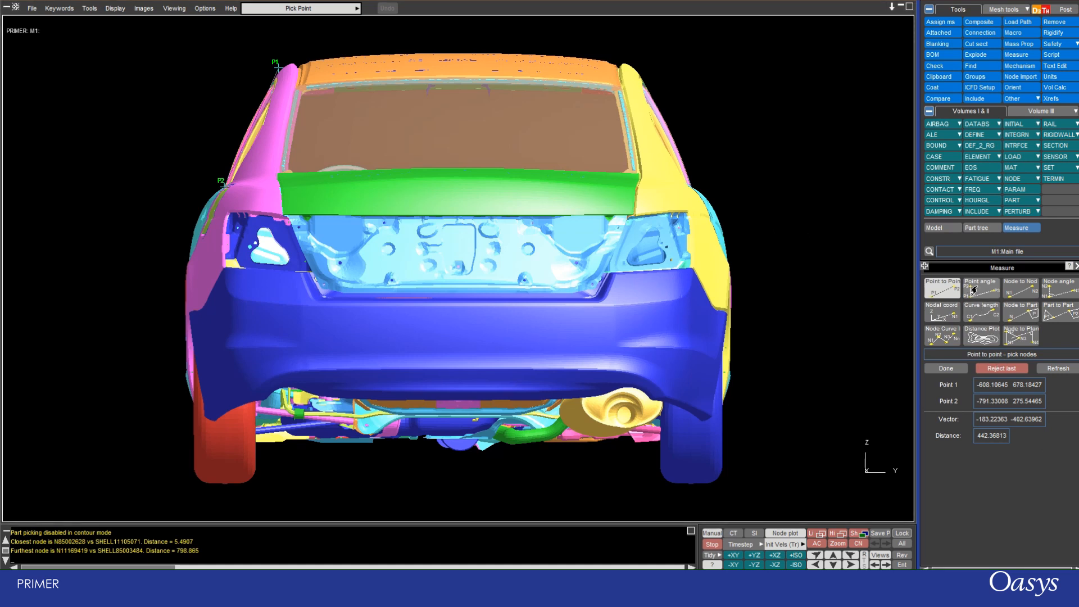
Measure the point angle at the rear window's lower corner beside the yellow panel, using points along its lower edge and at its upper corner.
click(973, 290)
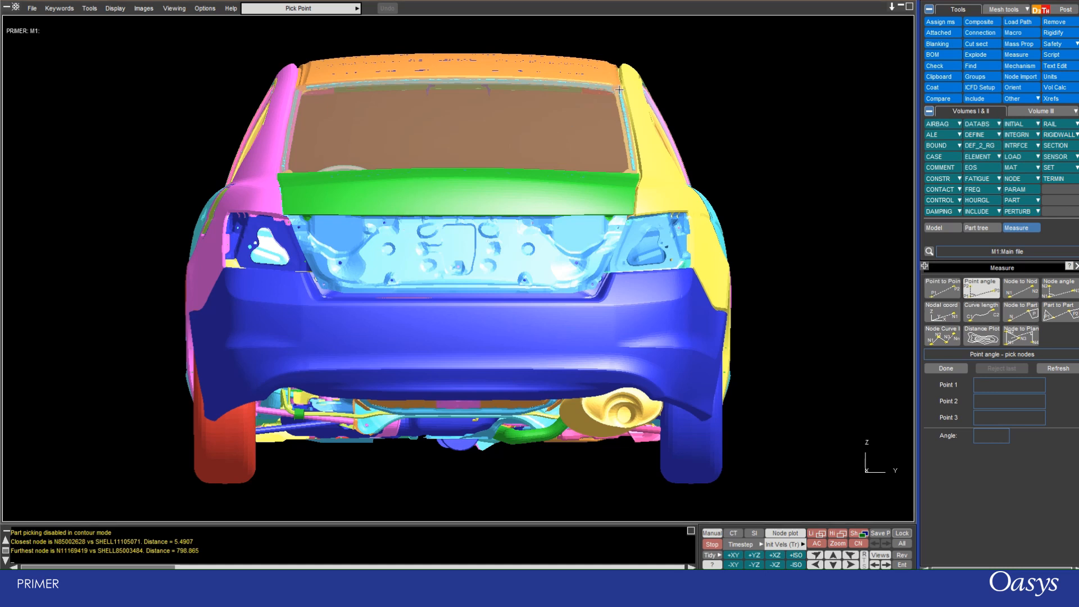
click(630, 171)
click(484, 169)
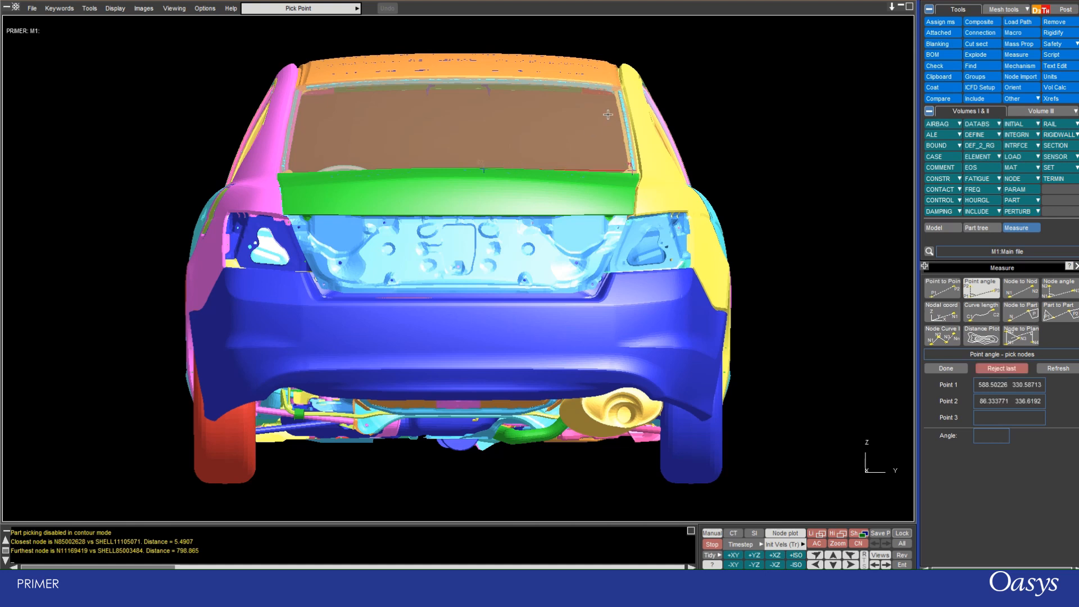
click(621, 88)
Examine the position of the three angle points relative to the car at different zoom levels, and return to the full rear view.
scroll(373, 126, down, 5)
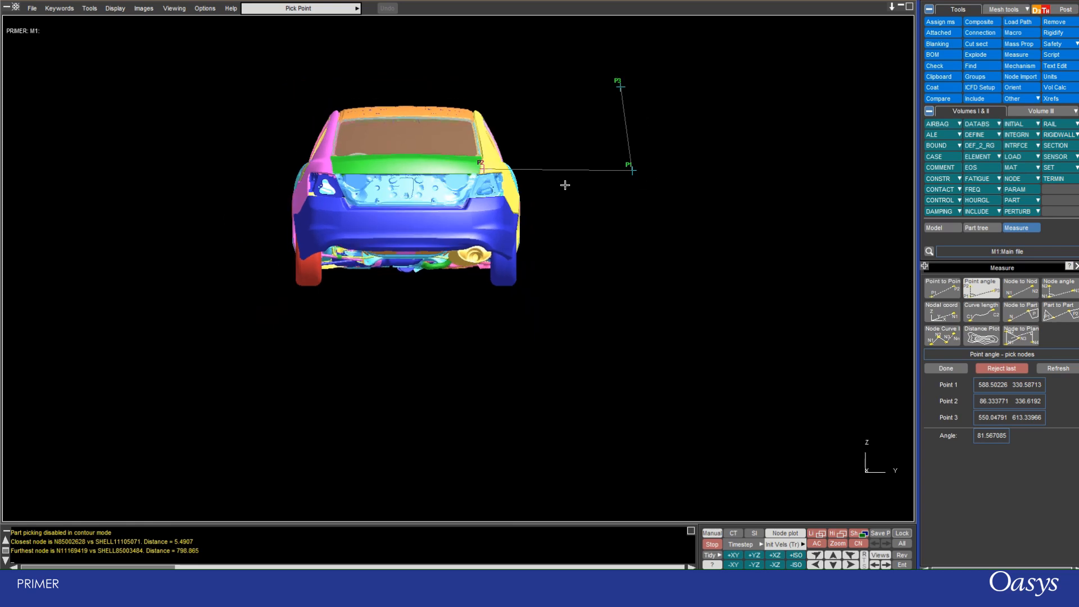
scroll(285, 179, down, 3)
scroll(281, 179, up, 8)
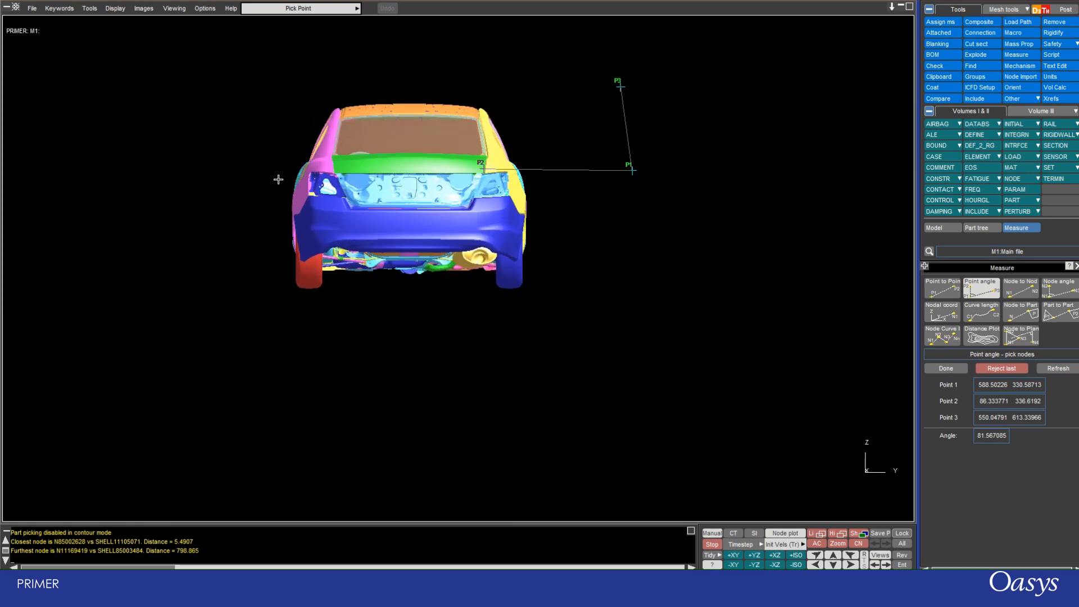
scroll(247, 200, down, 5)
scroll(248, 201, up, 2)
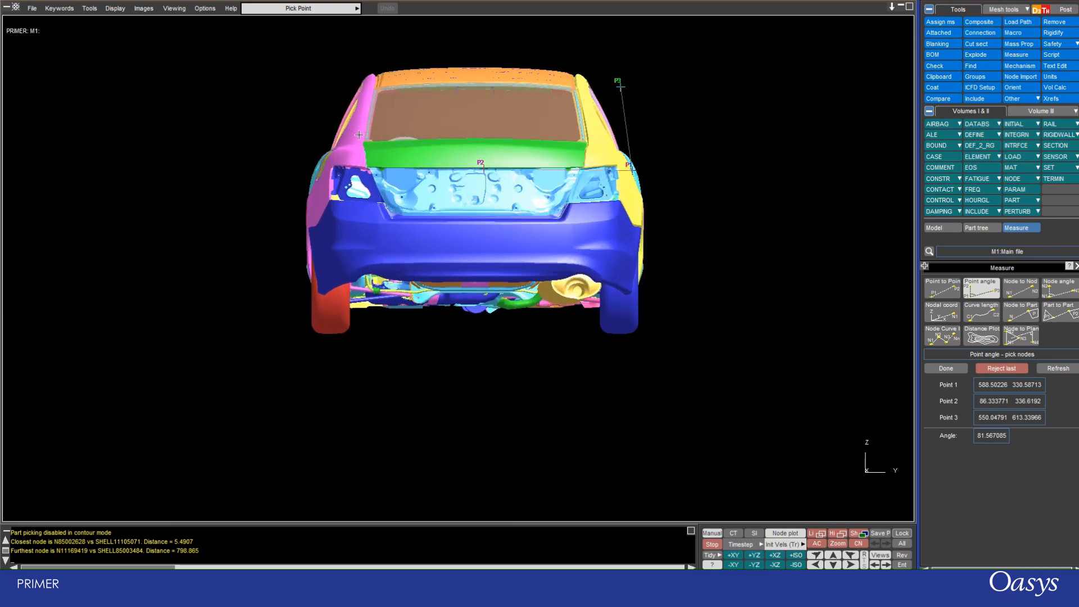
scroll(195, 303, down, 2)
scroll(245, 302, up, 2)
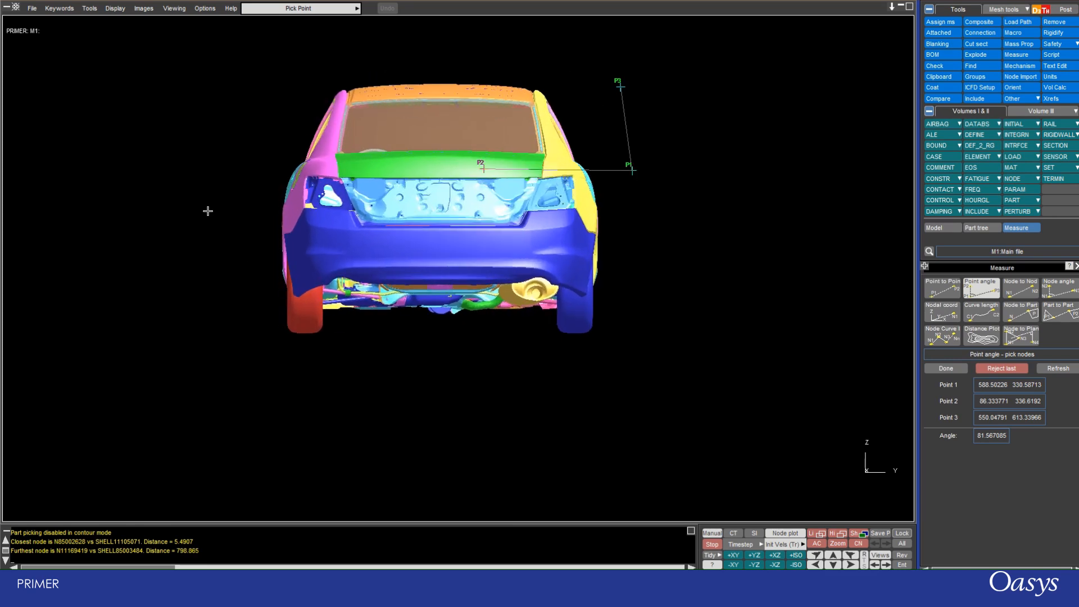
scroll(186, 194, up, 2)
scroll(481, 135, down, 3)
scroll(474, 129, up, 4)
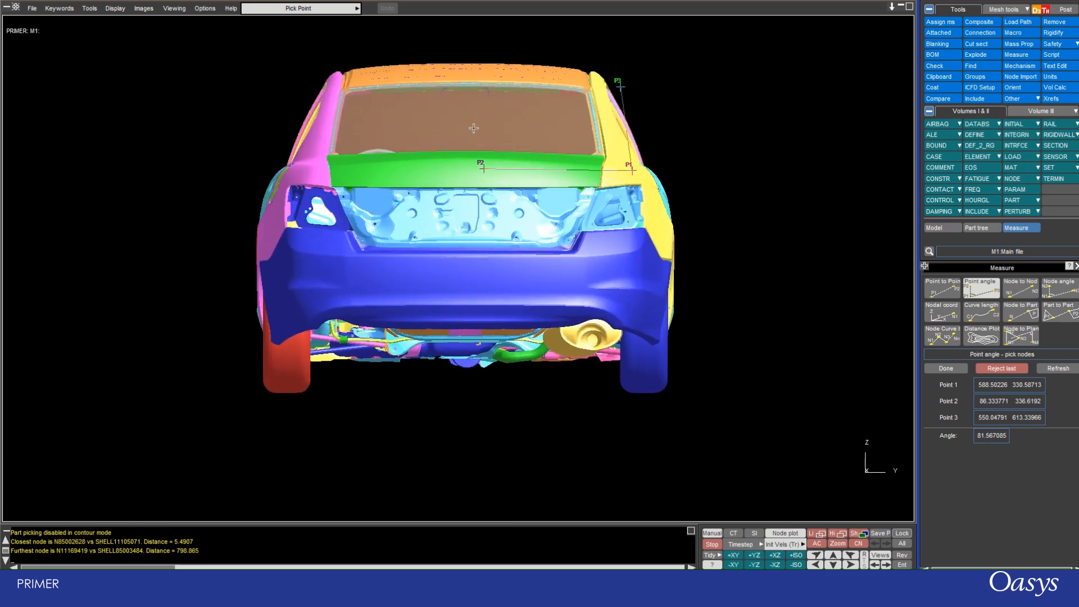
scroll(474, 129, up, 2)
scroll(466, 326, down, 5)
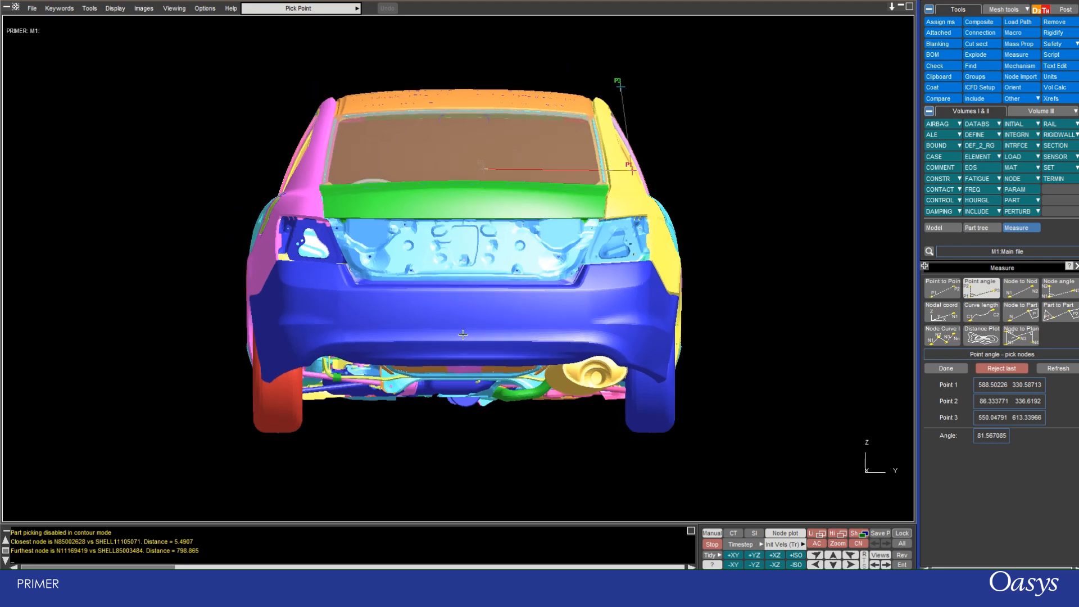
scroll(709, 88, up, 2)
scroll(219, 244, up, 1)
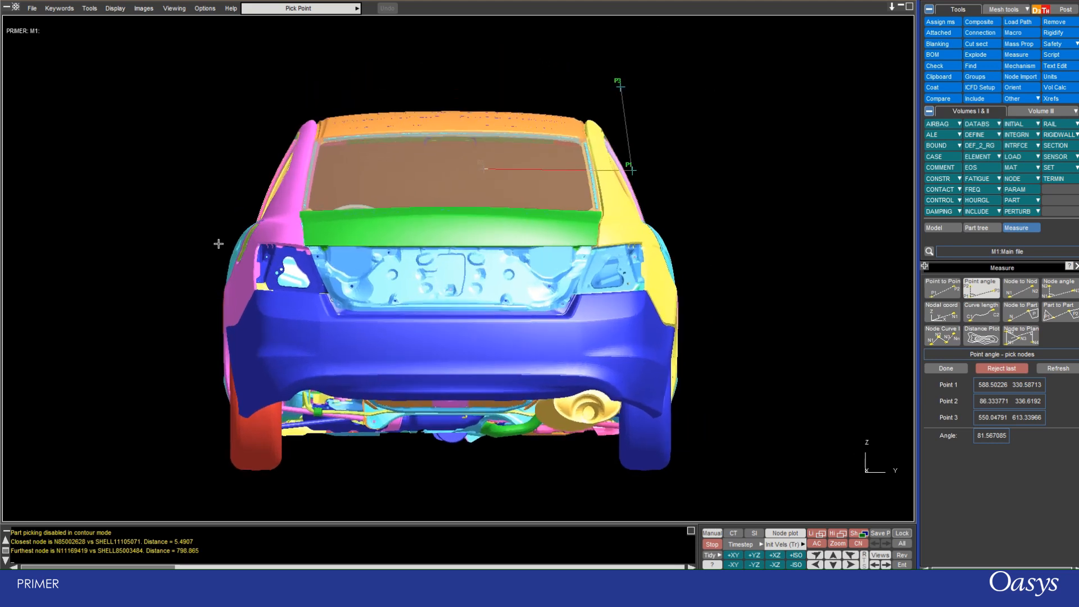
scroll(219, 243, up, 2)
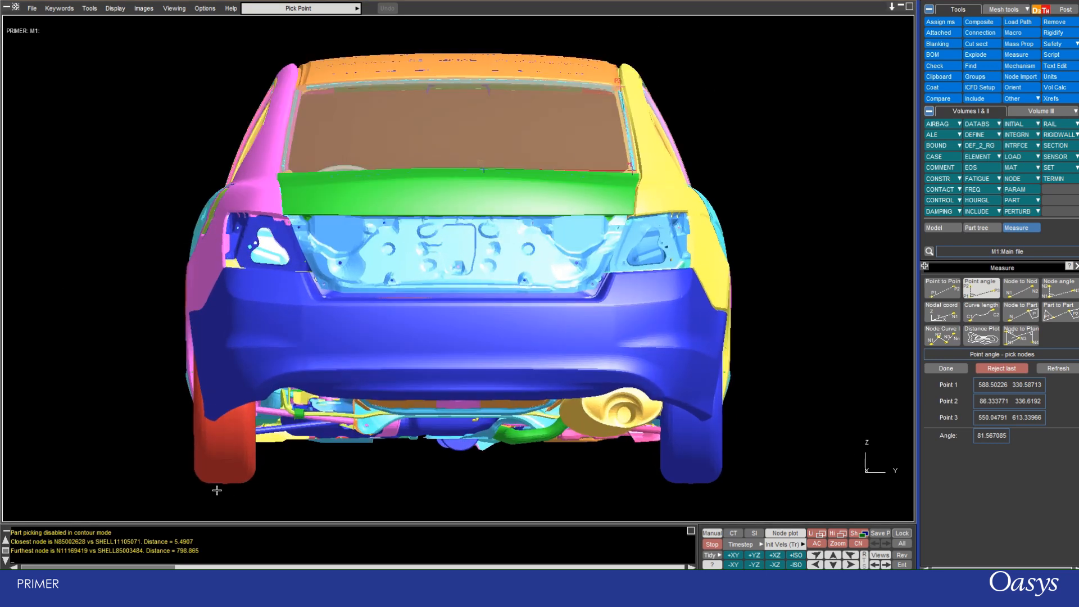
Measure another point angle between the red rear wheel's inner edge, its bottom corner and the underbody beside it.
click(256, 442)
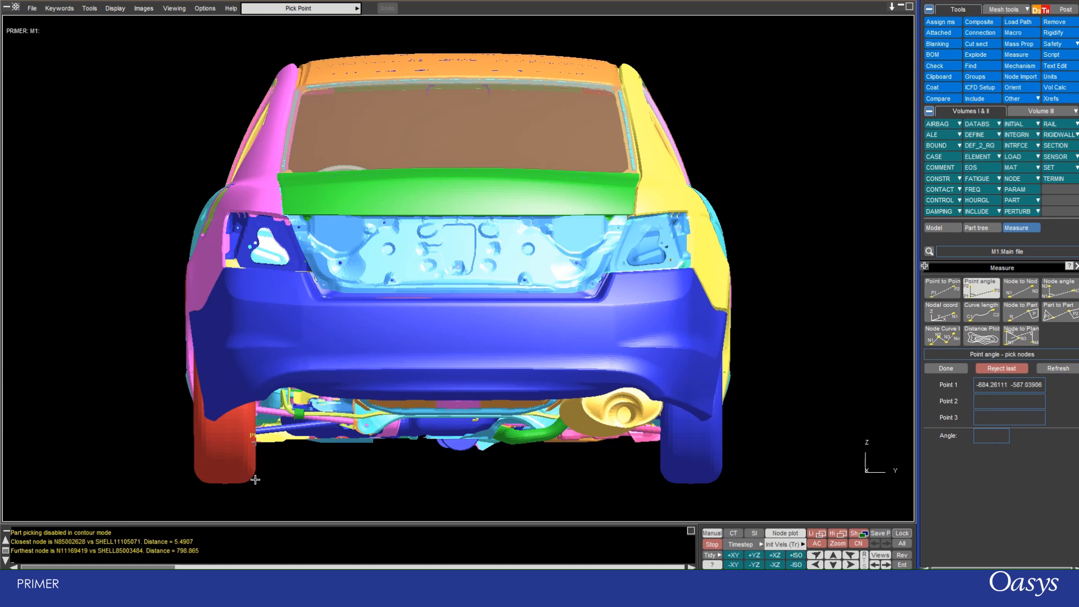
click(255, 480)
click(290, 442)
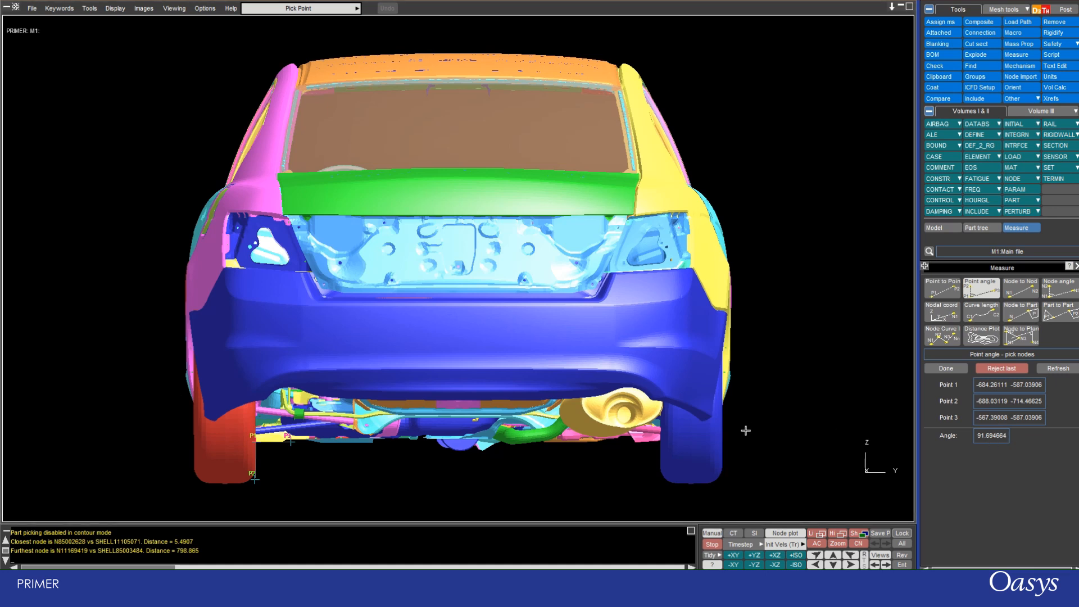
Measure the node angle at the rear window's upper corner beside the magenta pillar, using its lower corner and opposite upper corner, and inspect the angle lines.
click(1058, 293)
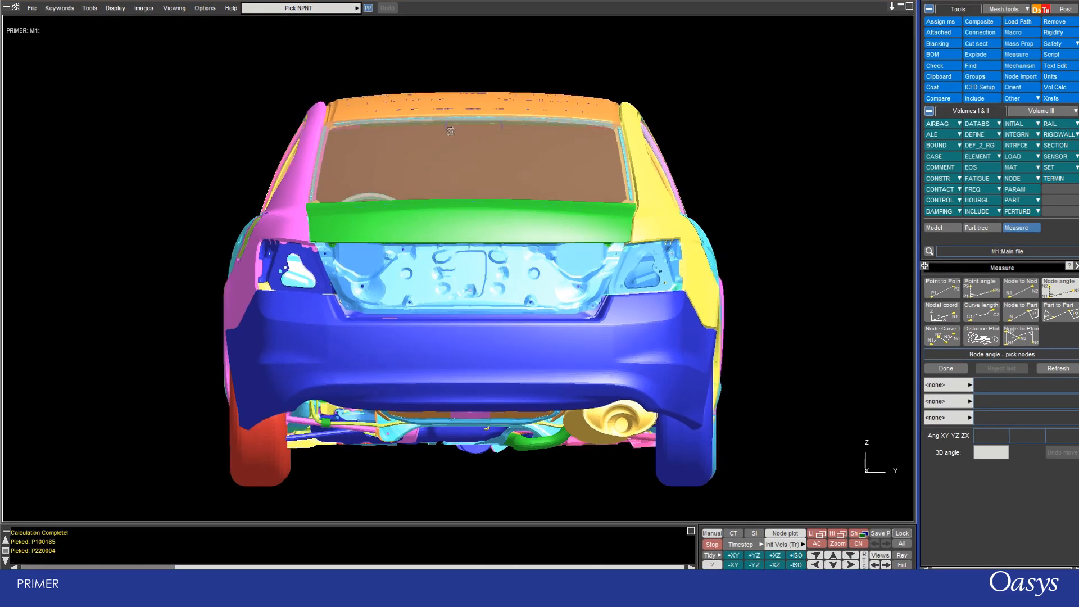
shift+drag(451, 130, 412, 164)
scroll(325, 132, up, 4)
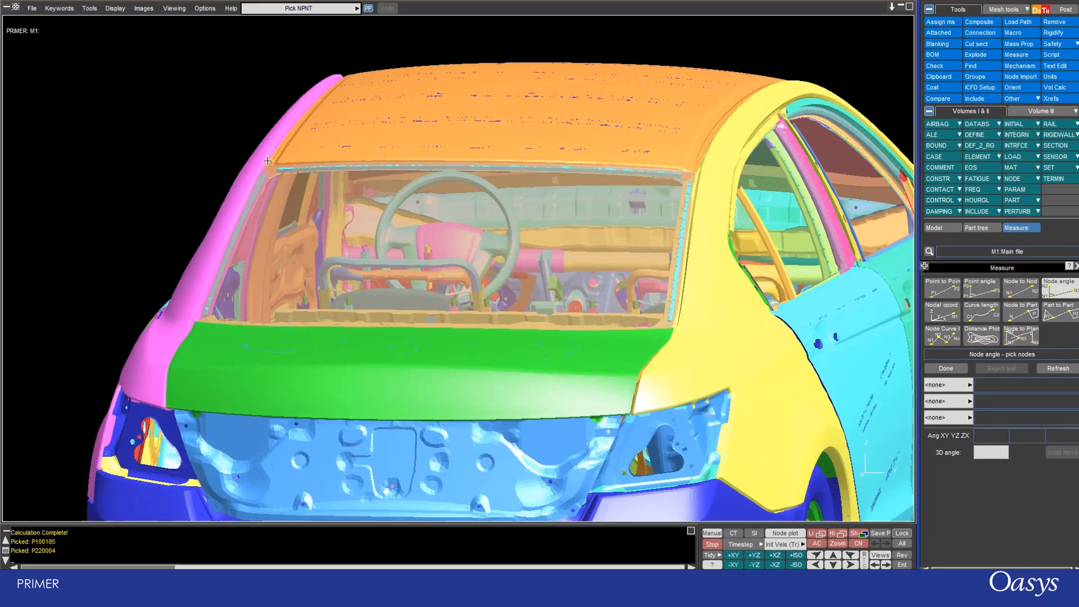
scroll(267, 163, up, 2)
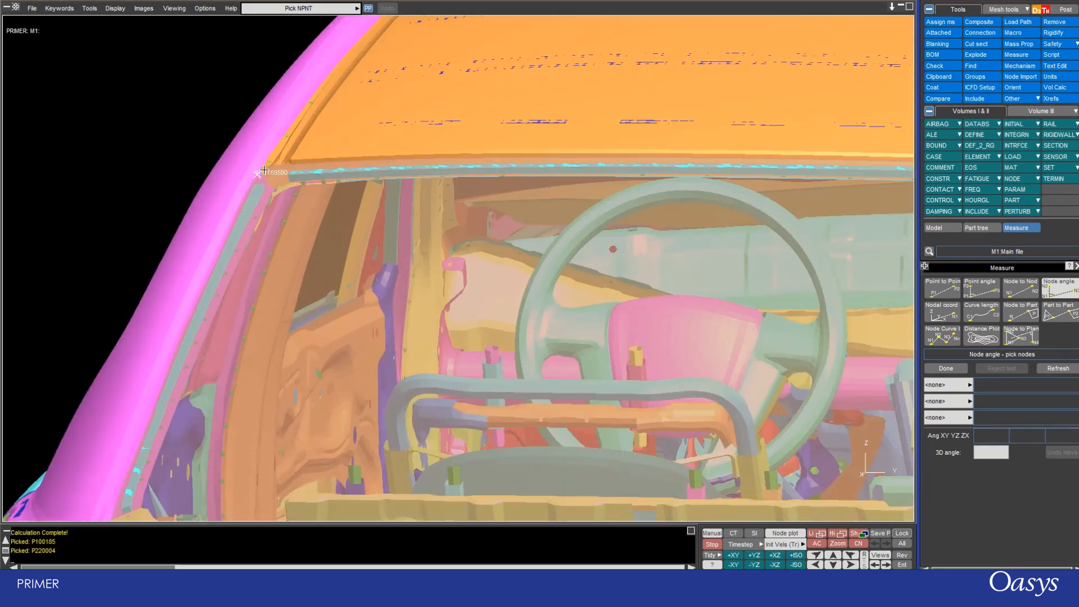
click(265, 165)
scroll(328, 159, down, 1)
scroll(329, 159, down, 1)
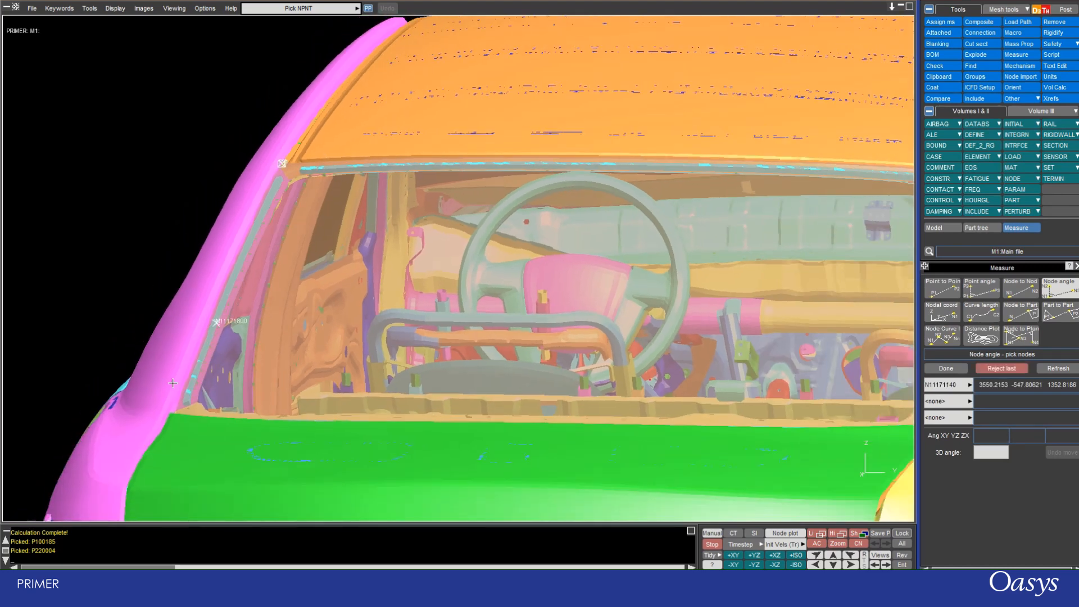
click(175, 411)
scroll(135, 280, down, 3)
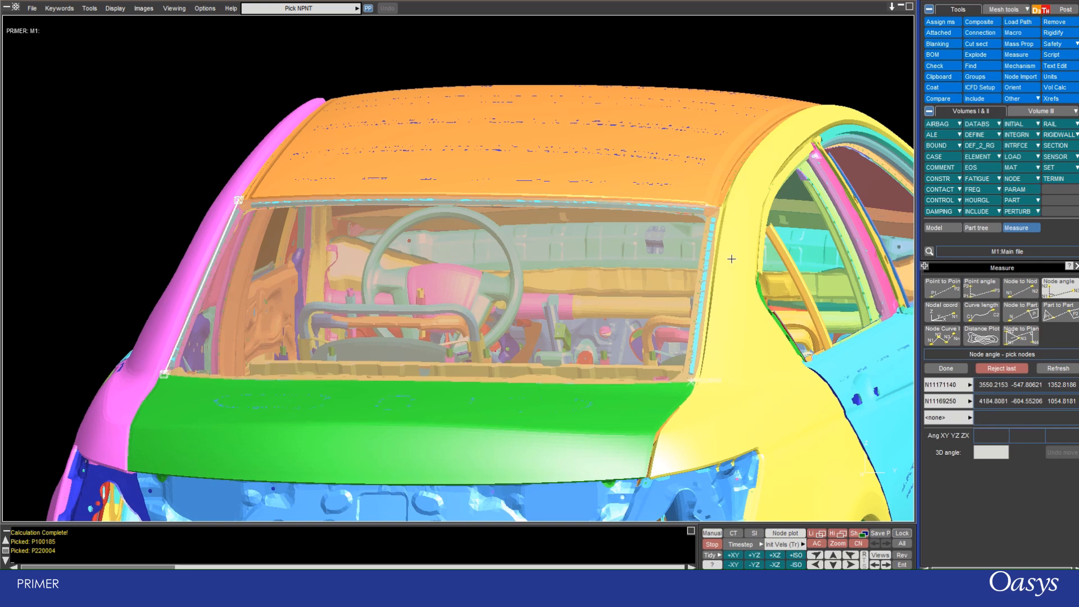
click(719, 209)
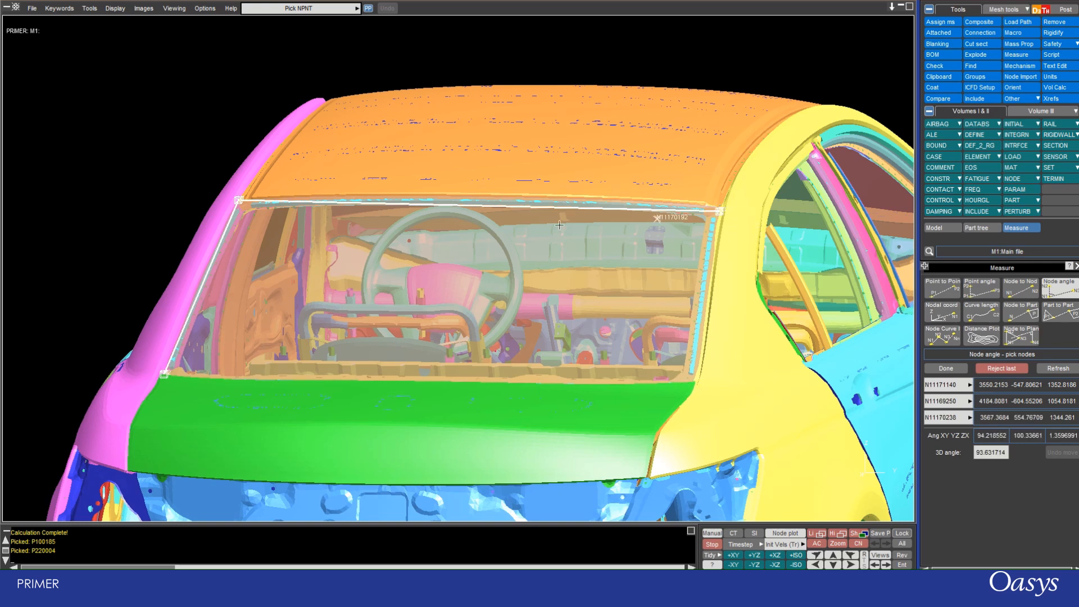
scroll(290, 205, up, 3)
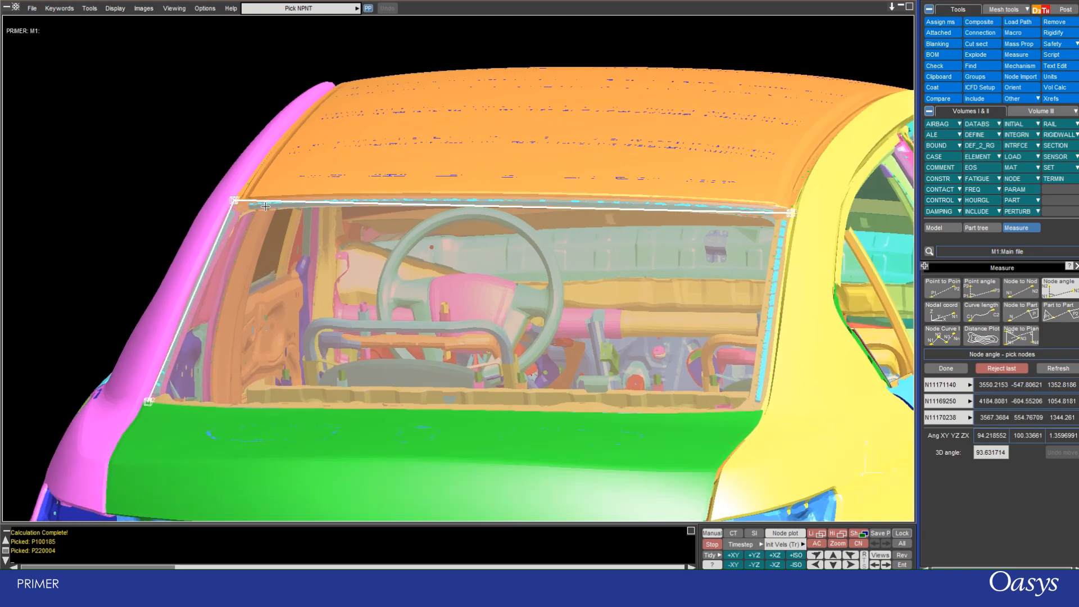
shift+drag(326, 233, 390, 231)
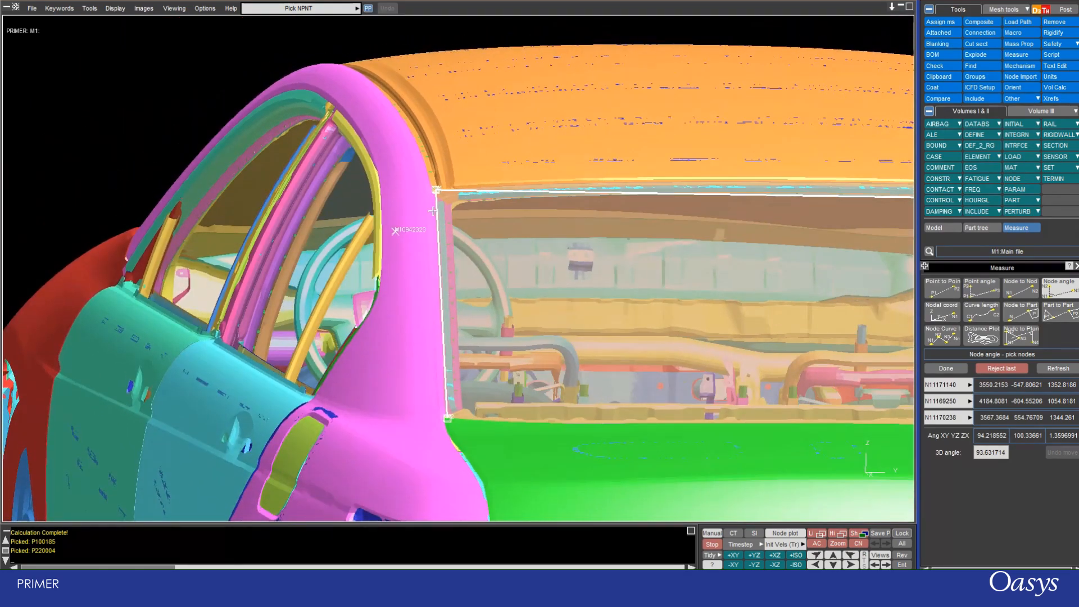
scroll(421, 159, down, 2)
scroll(421, 159, down, 3)
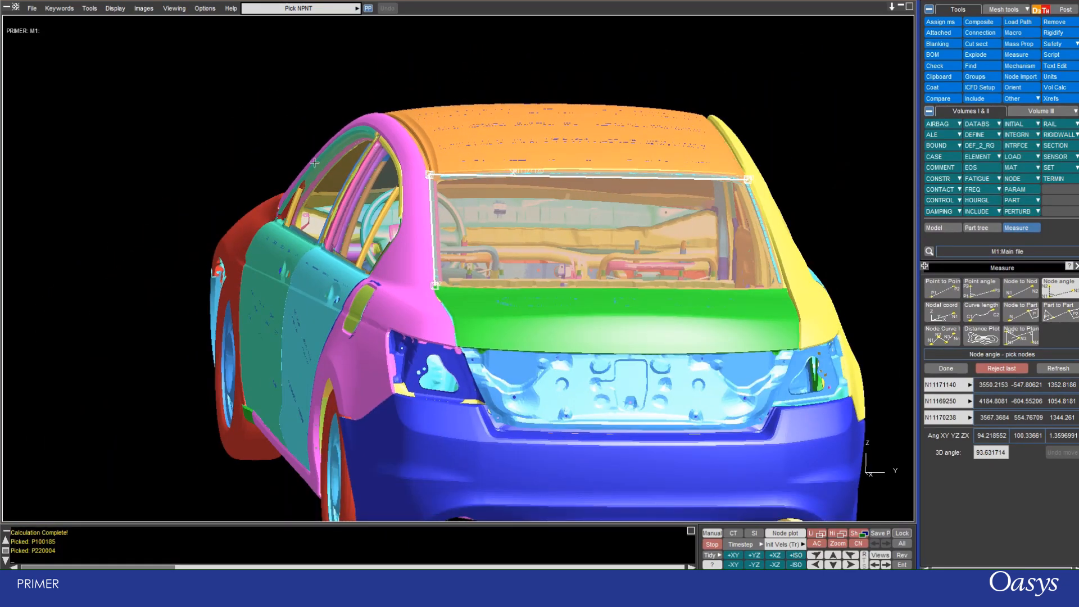
scroll(261, 154, down, 2)
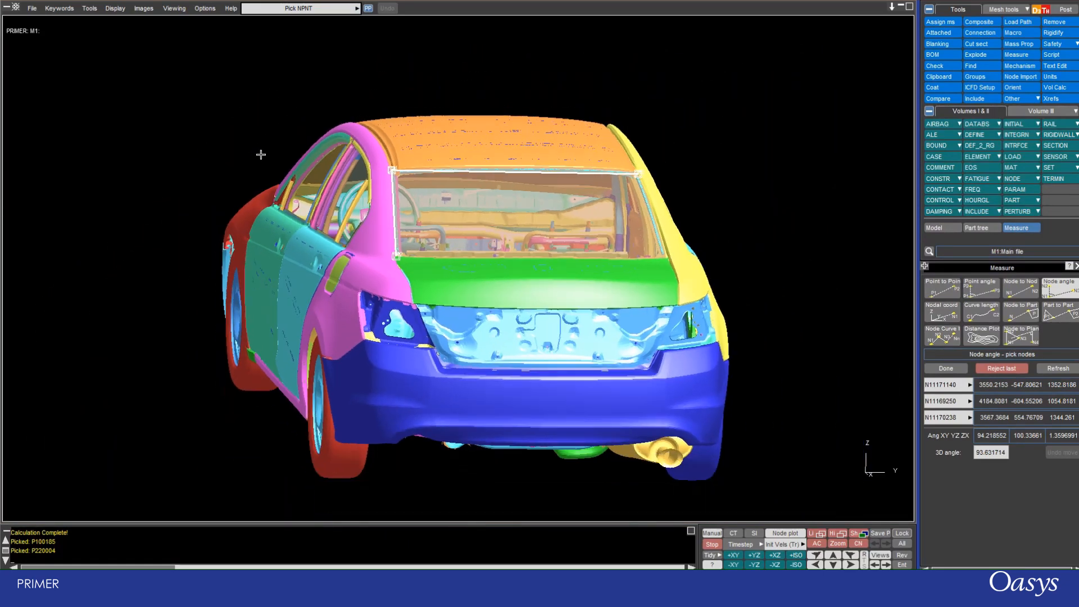
Measure the nodal coordinates of nodes on the rear pillar, roof, boot panel and bumper, and inspect the bumper node from the side.
click(936, 318)
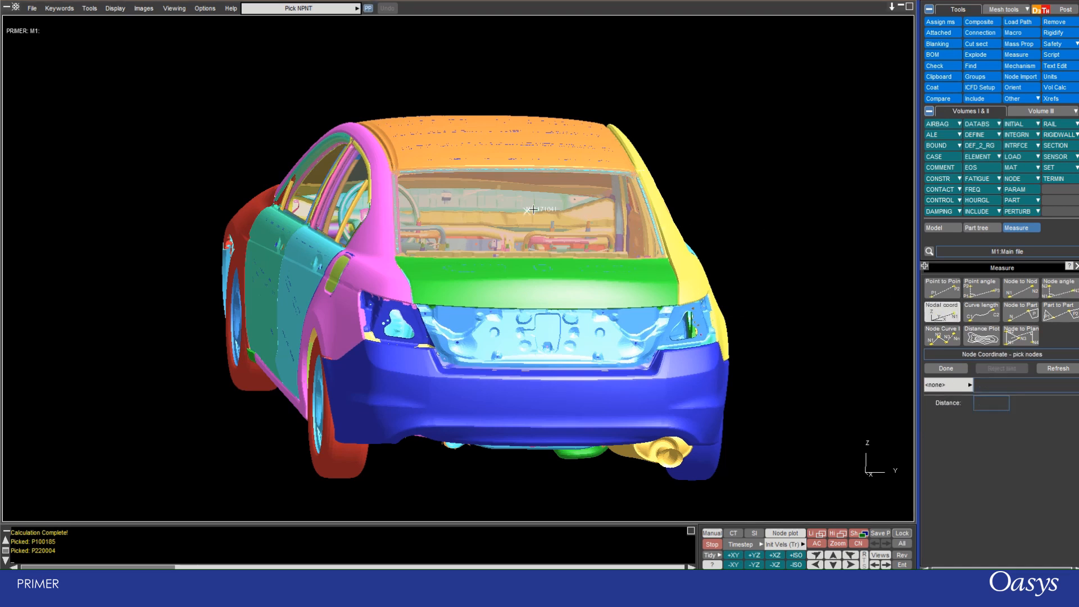
click(377, 273)
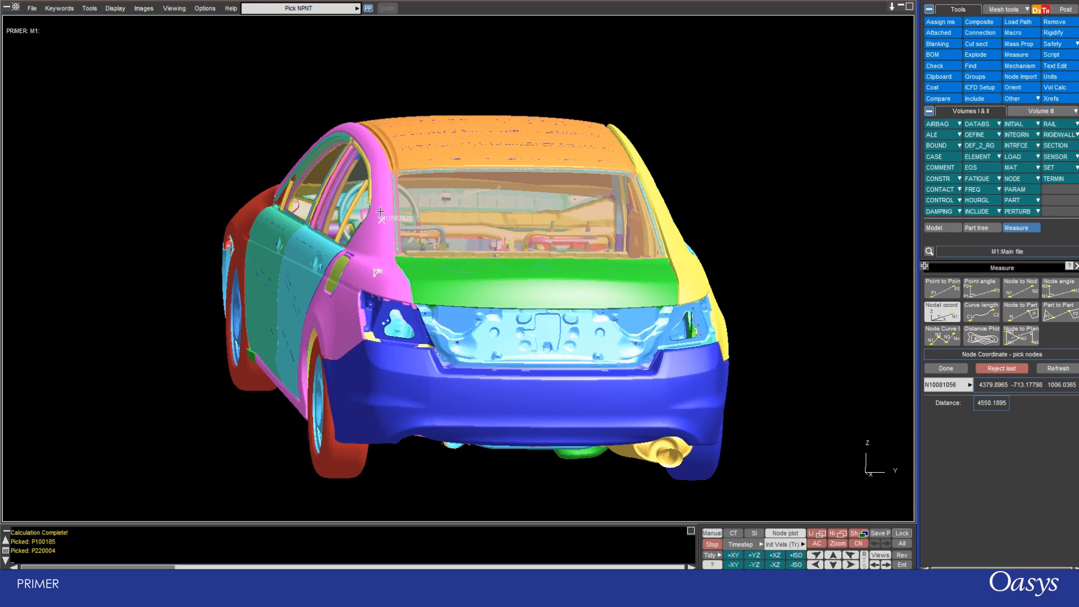
click(520, 153)
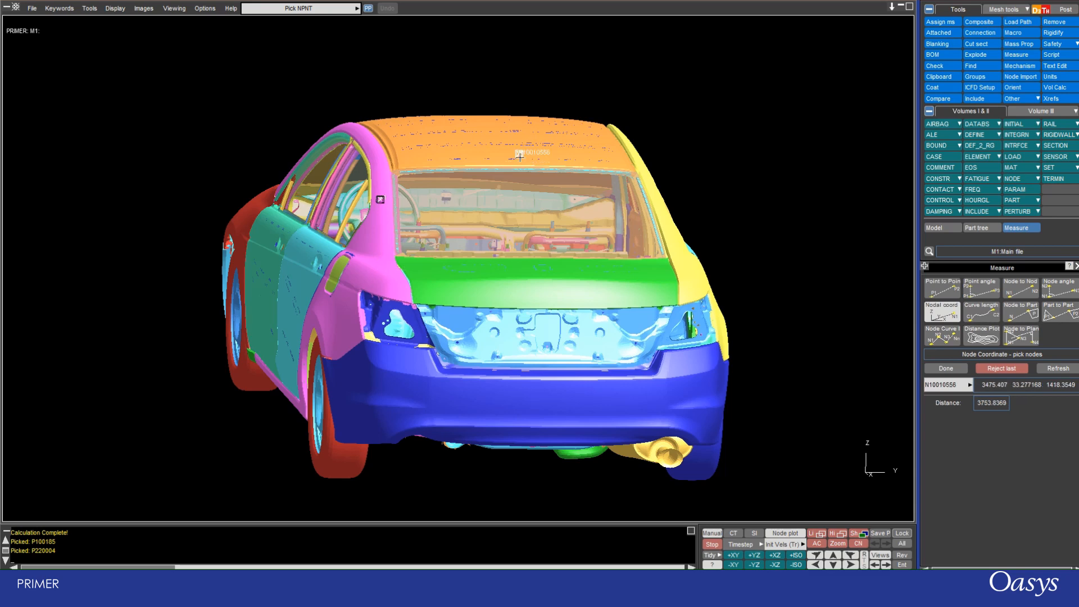
click(425, 434)
click(353, 411)
shift+drag(387, 292, 572, 228)
scroll(573, 228, down, 7)
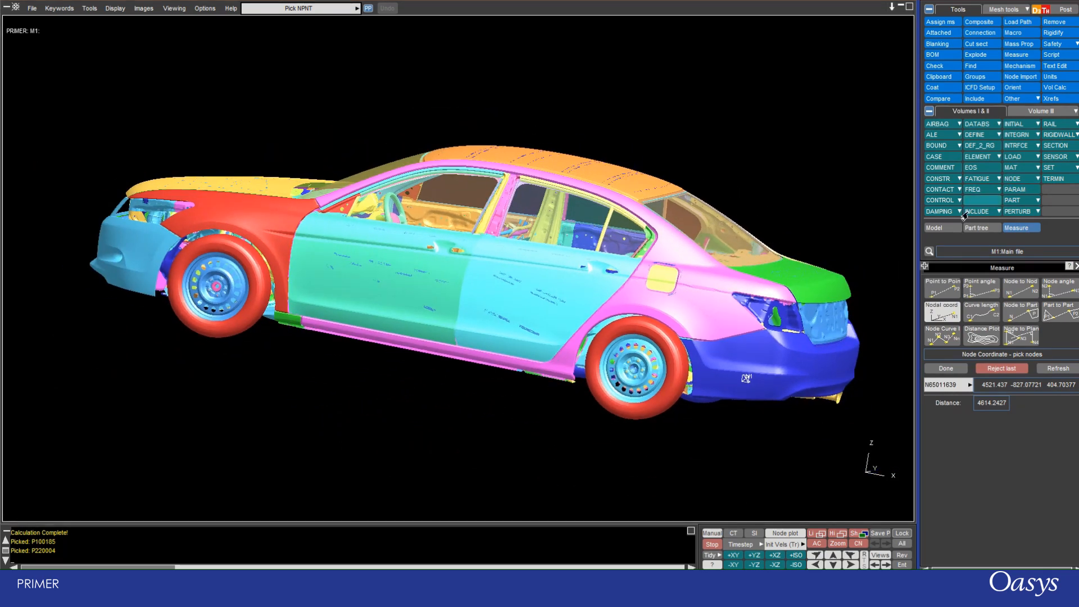
Measure the nodal coordinates of a node near the bottom of the red rear tyre, and switch to the curve length measurement.
scroll(552, 381, up, 5)
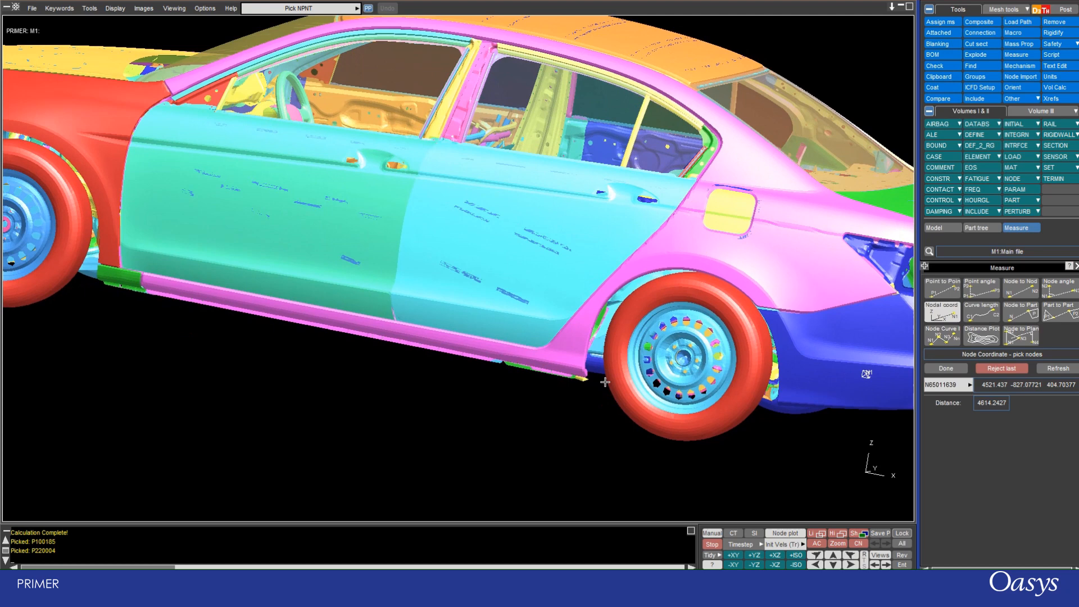
click(651, 429)
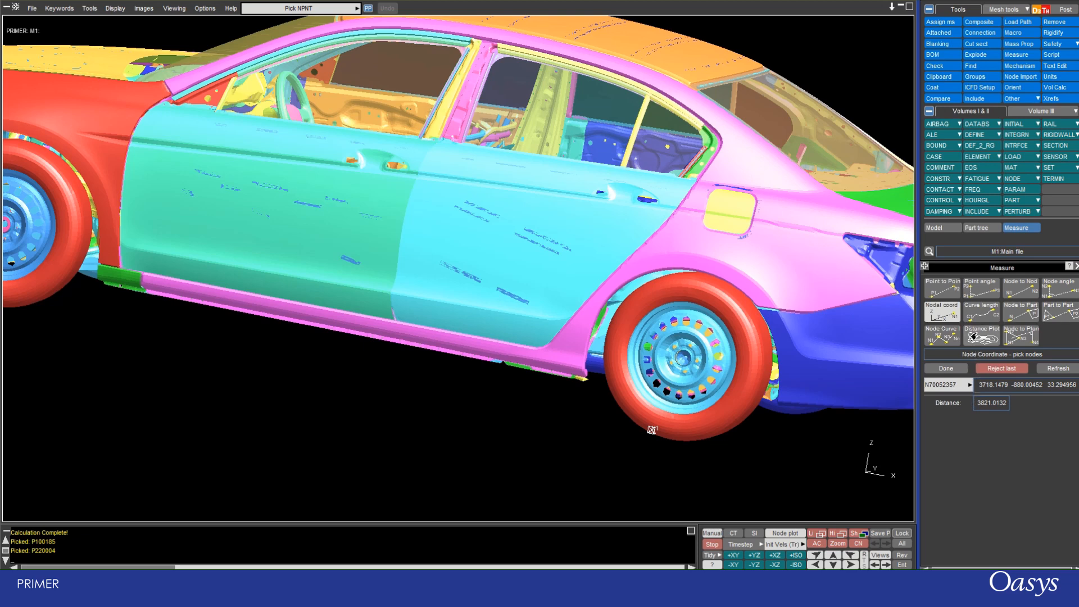
click(977, 317)
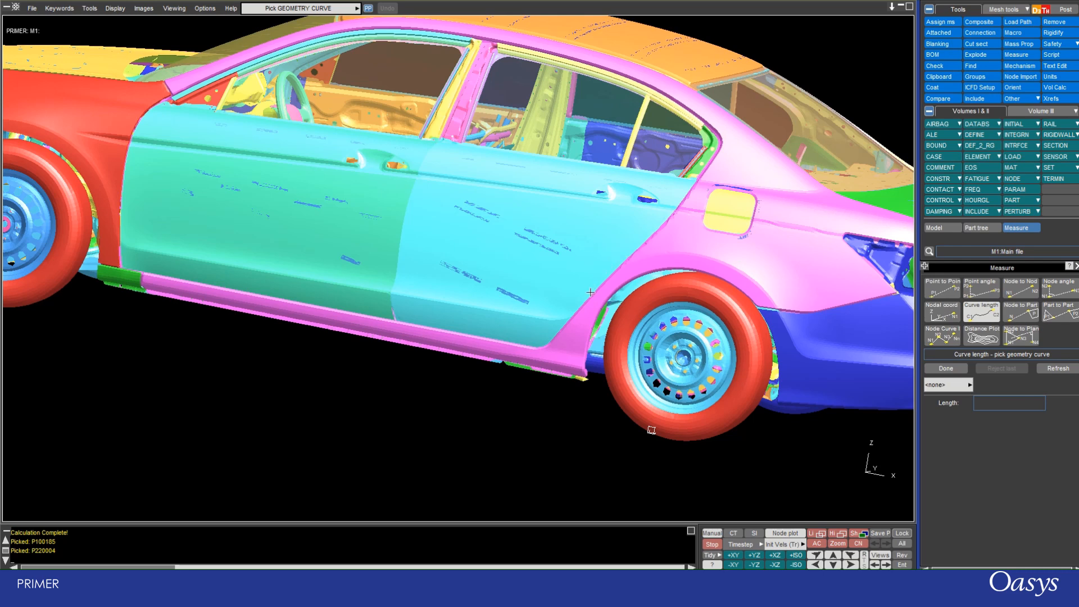
scroll(589, 310, down, 4)
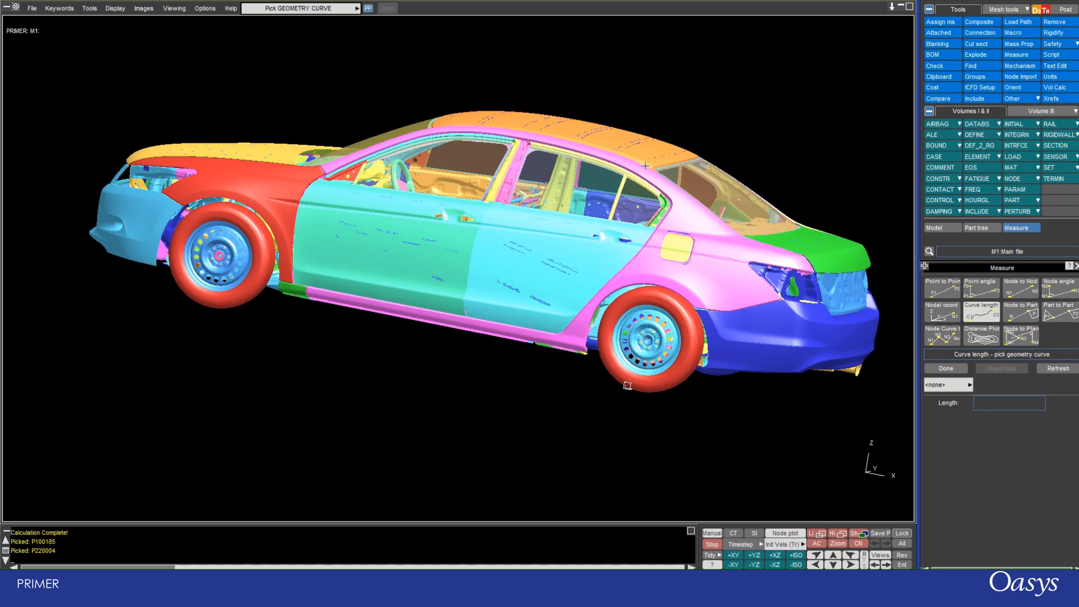
shift+drag(317, 112, 357, 222)
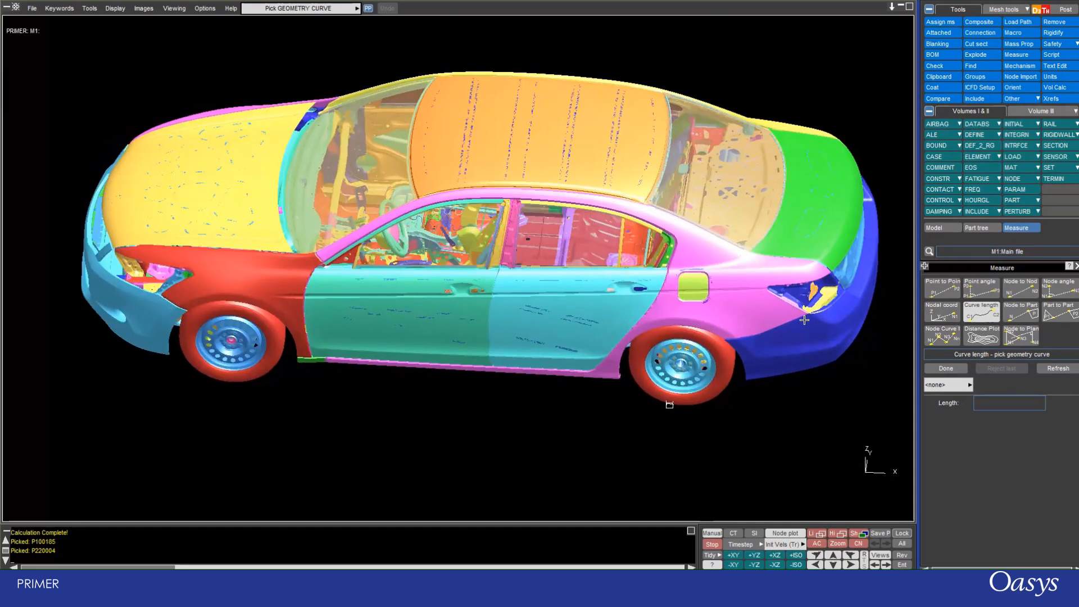
Choose the node-to-part measurement, then isolate the roof, rear window, windshield and red rear tyre by blanking them and reversing the blanking.
click(1012, 319)
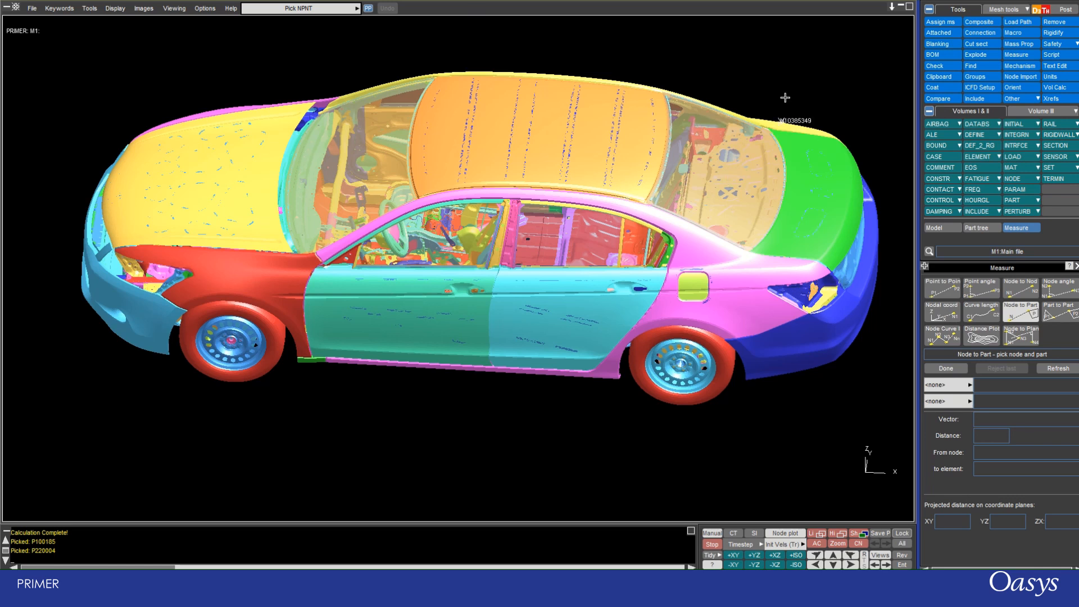
click(944, 230)
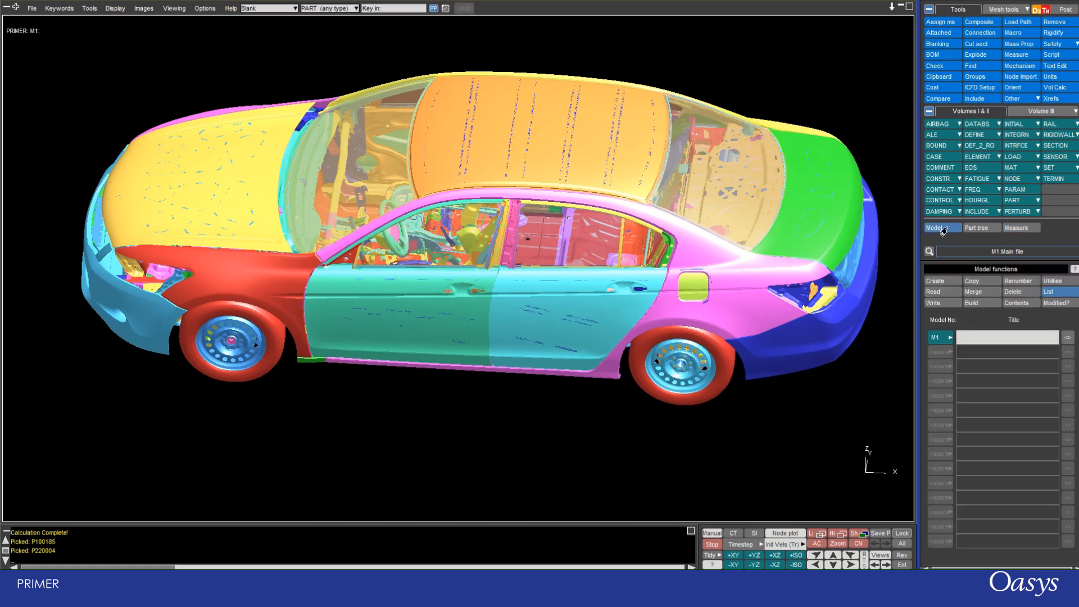
click(977, 228)
click(937, 228)
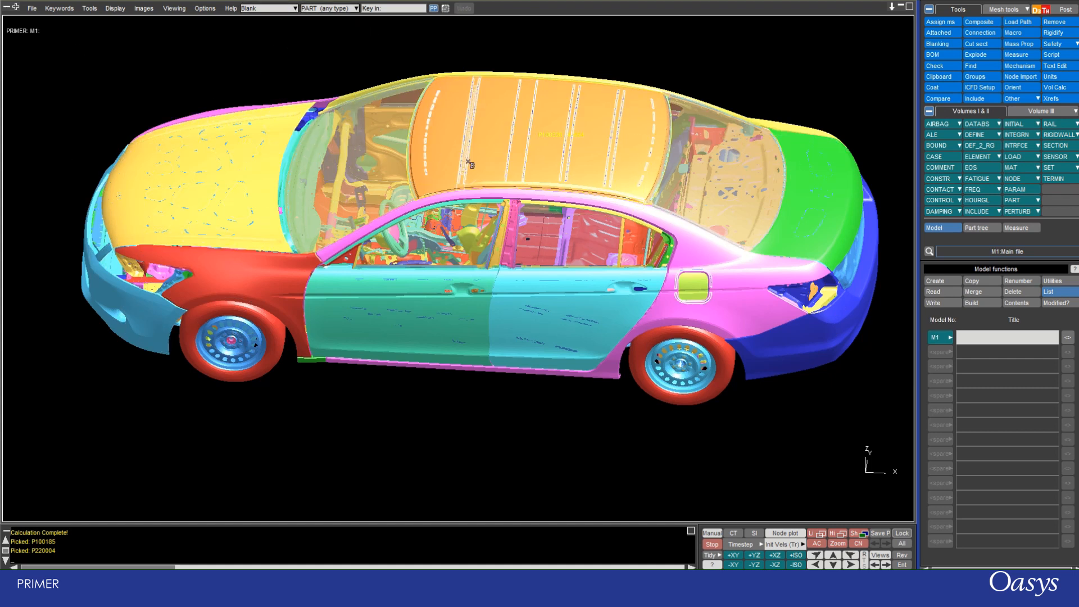
click(483, 148)
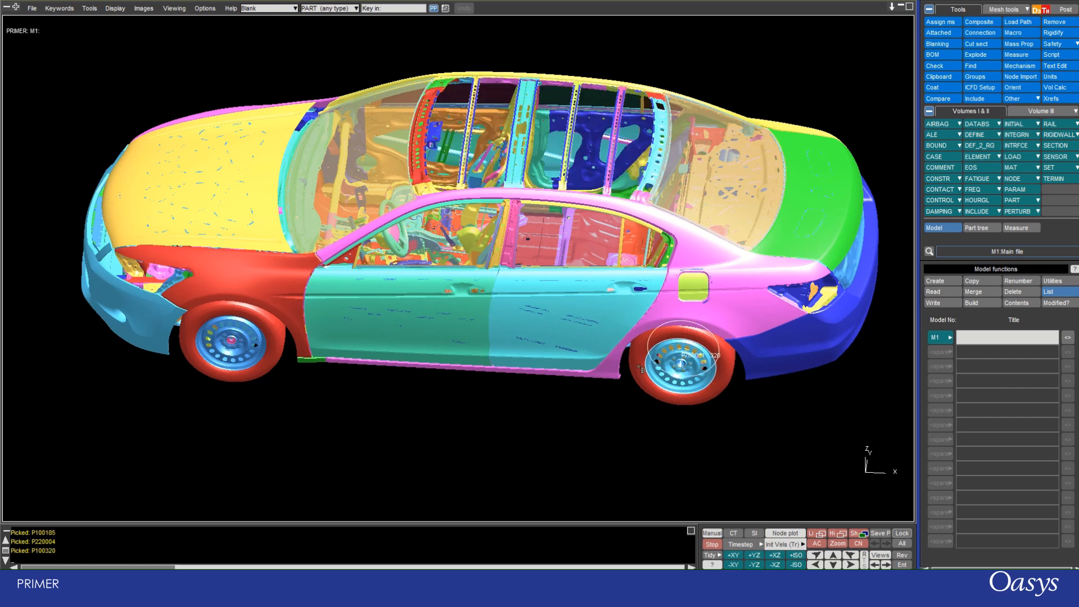
click(718, 199)
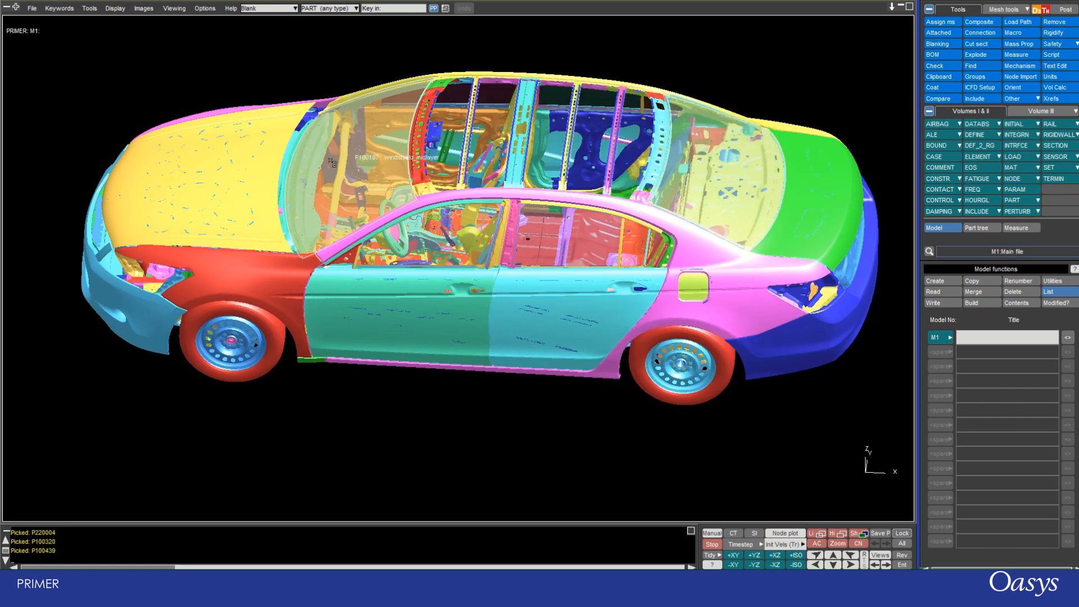
click(330, 162)
click(646, 388)
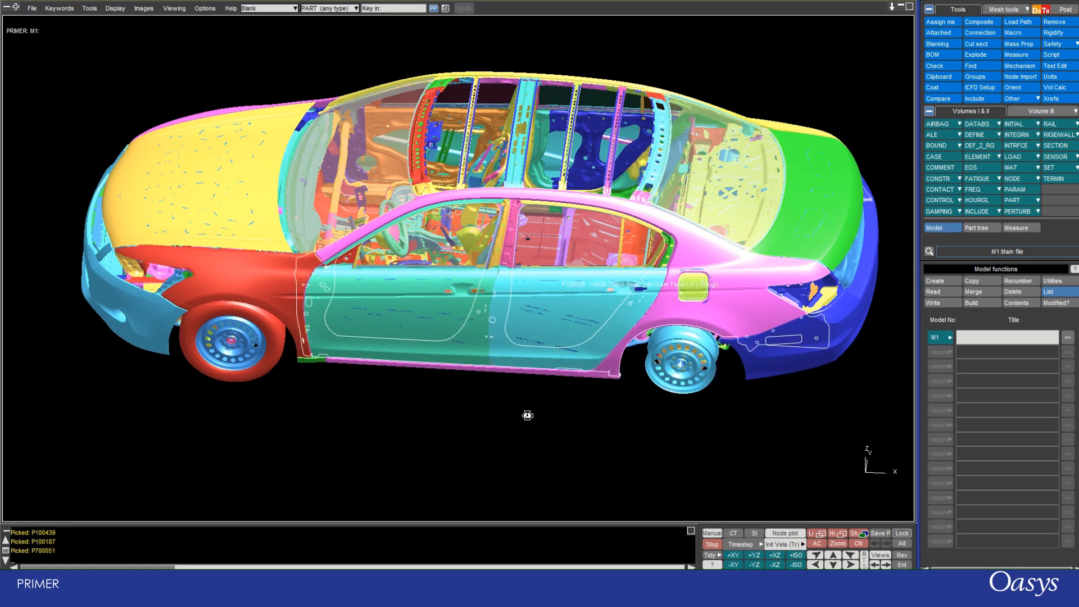
key(r)
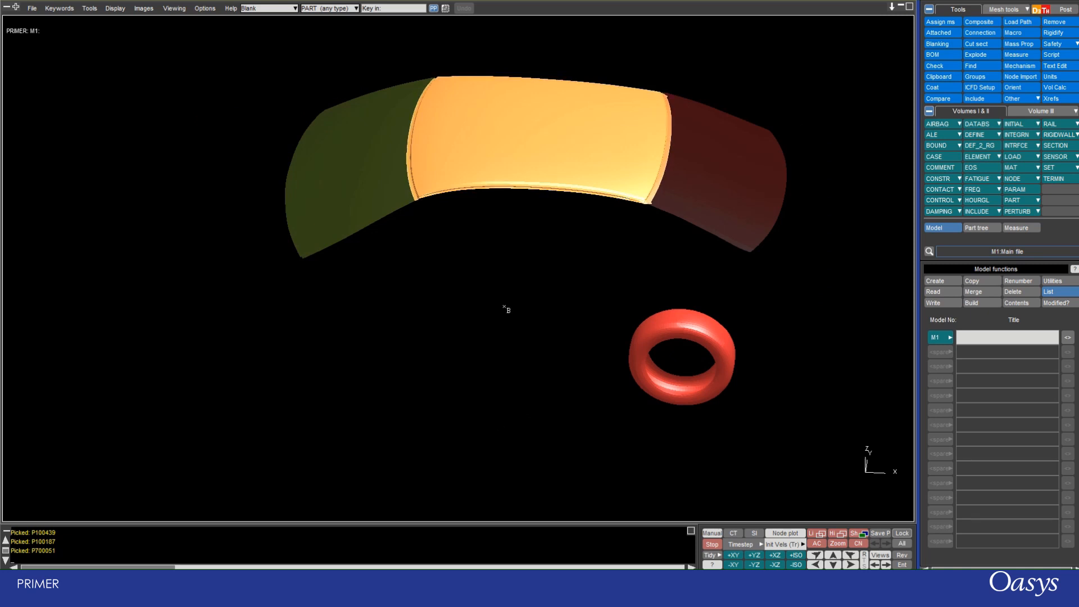
shift+drag(506, 305, 559, 229)
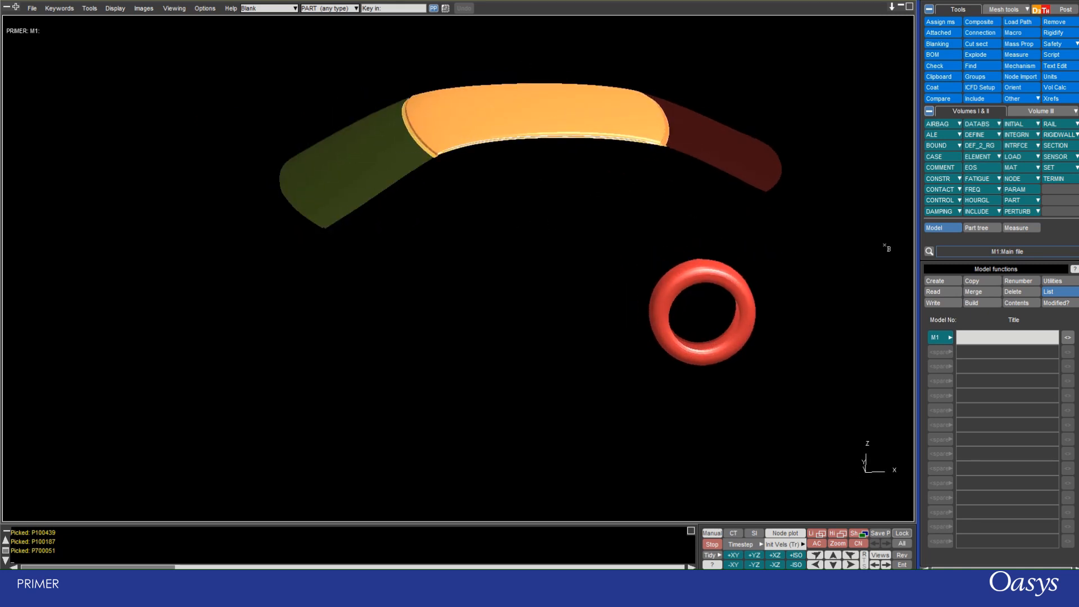
Measure the node-to-part distance from a node on top of the rear tyre to the windshield.
click(1011, 228)
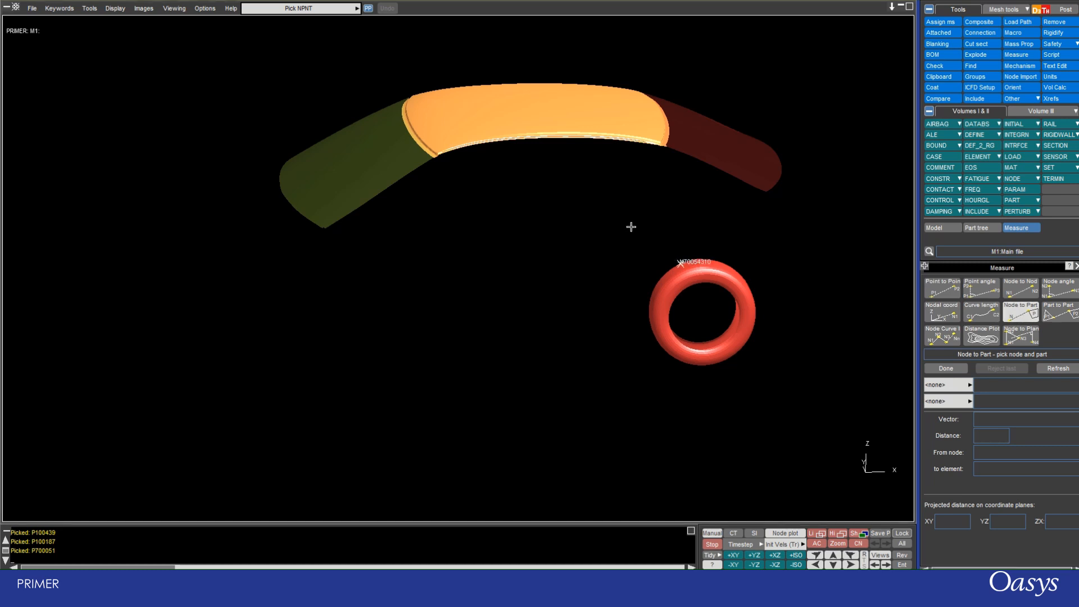
scroll(640, 216, up, 2)
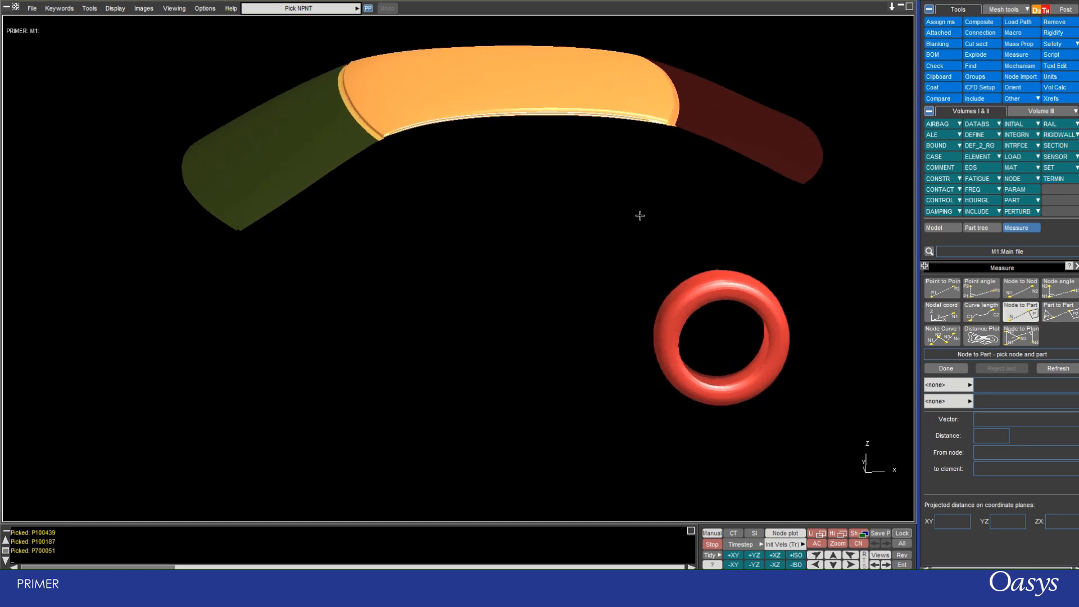
click(706, 272)
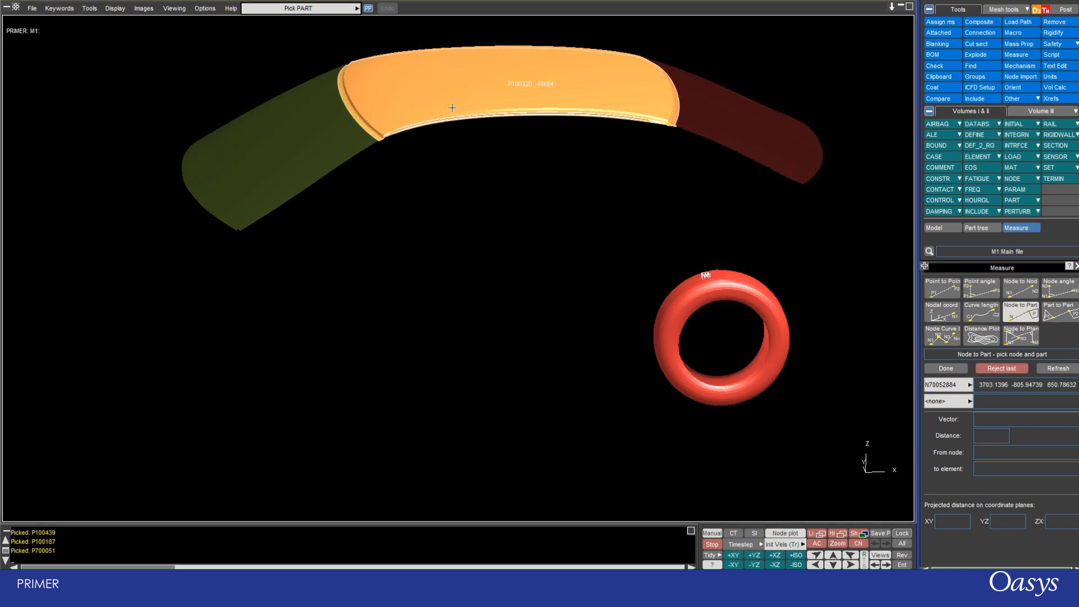
click(295, 155)
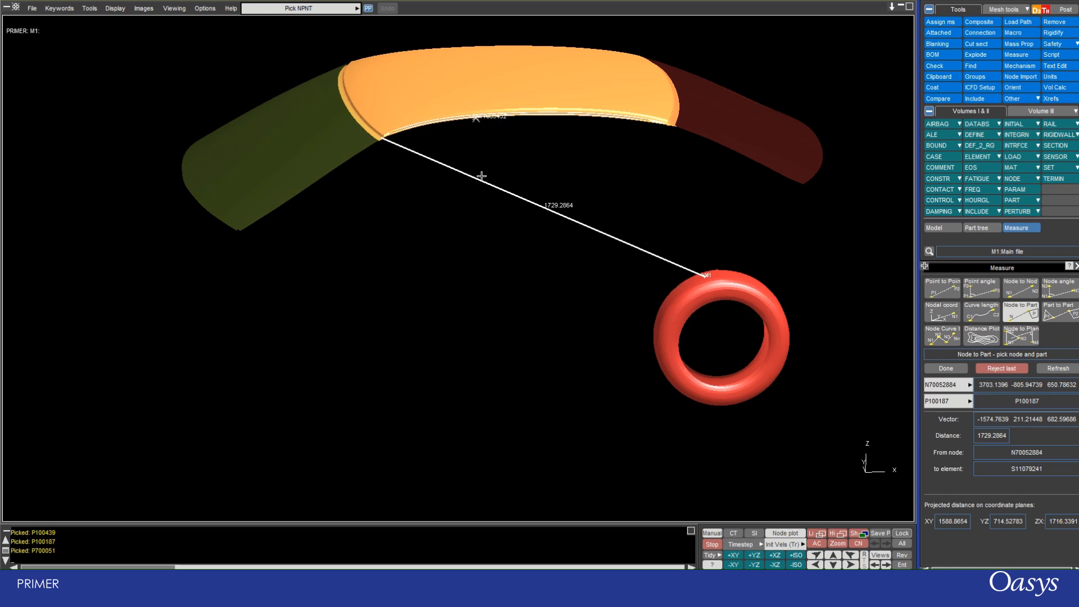
Measure the node-to-part distance from a node at the windshield's upper corner to the rear window, and inspect the distance line.
shift+drag(482, 176, 447, 184)
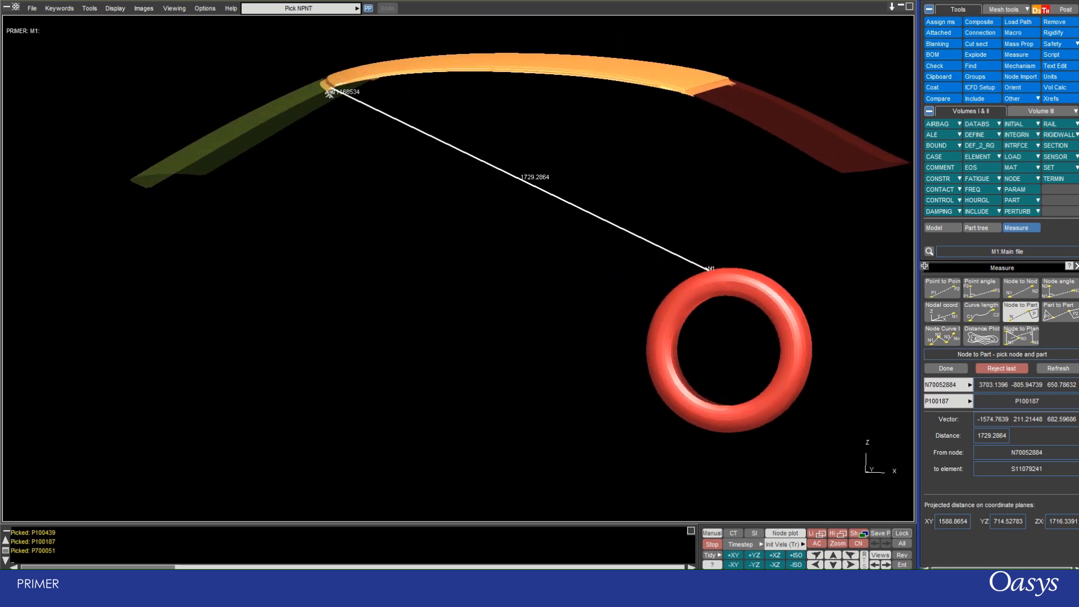
shift+drag(301, 76, 317, 115)
click(317, 113)
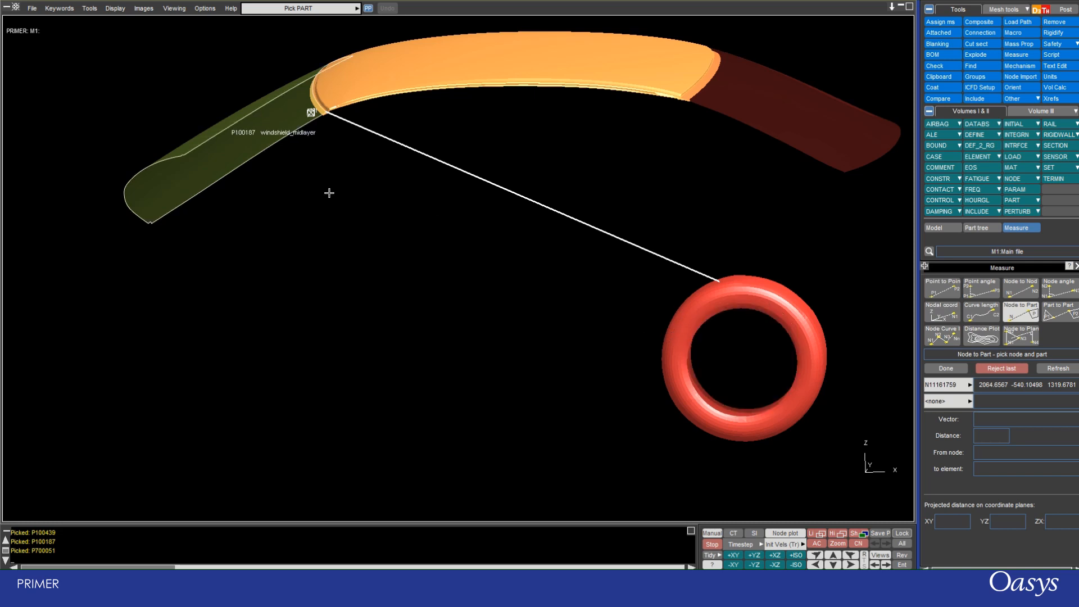
click(839, 123)
scroll(508, 78, up, 2)
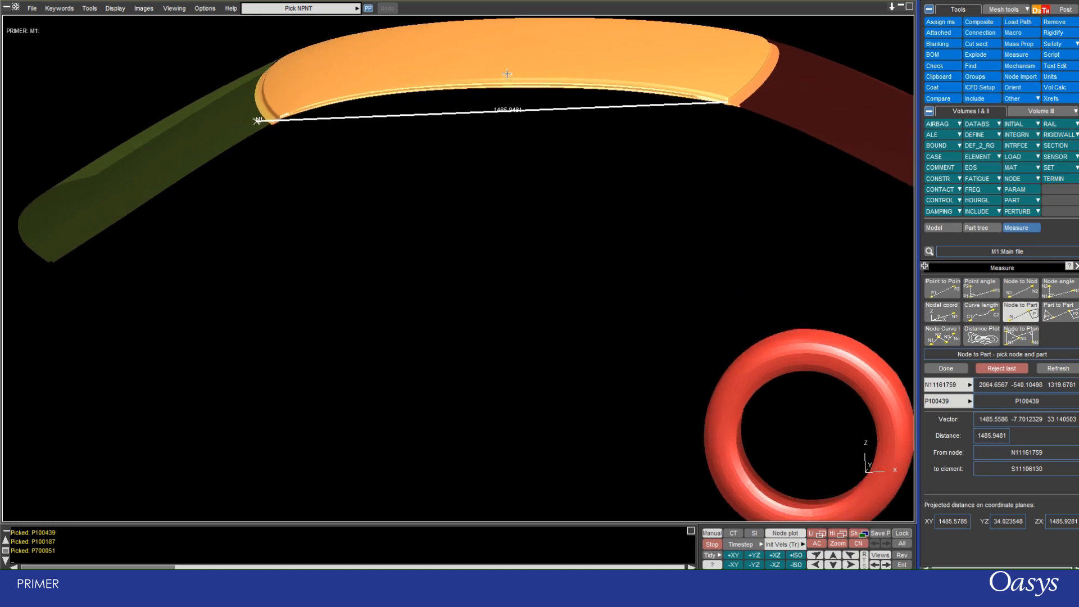
scroll(507, 73, up, 2)
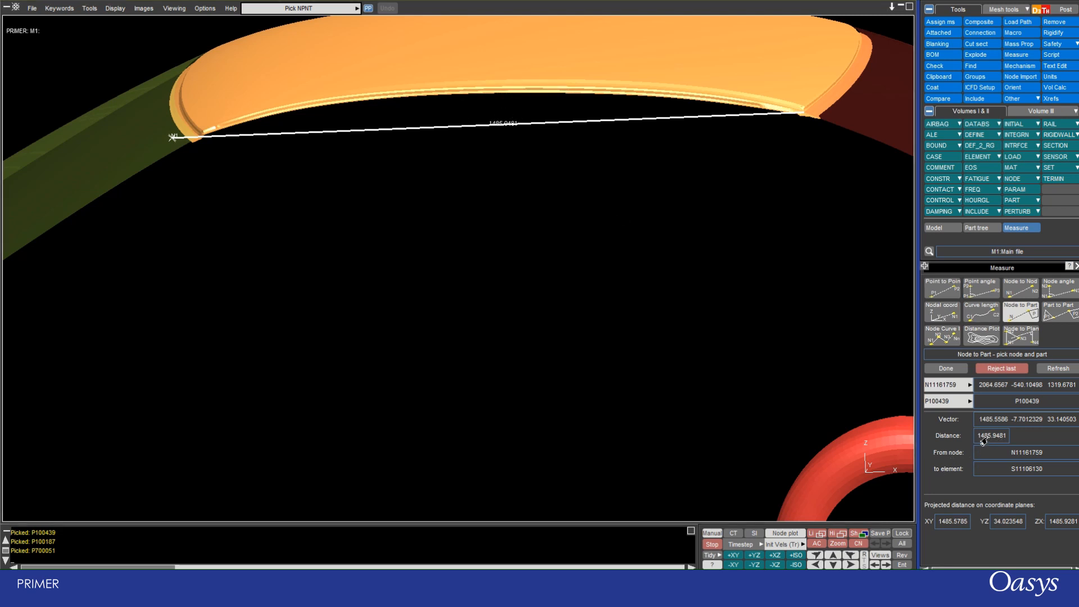
Change the target part of the node-to-part measurement from the rear window to the red rear tyre.
click(967, 403)
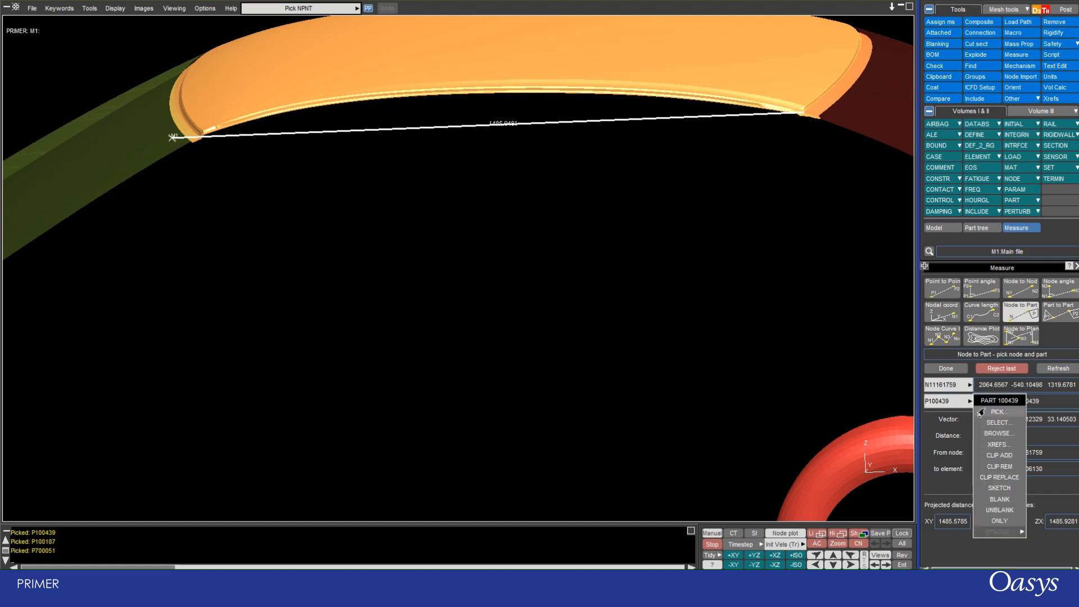
click(996, 412)
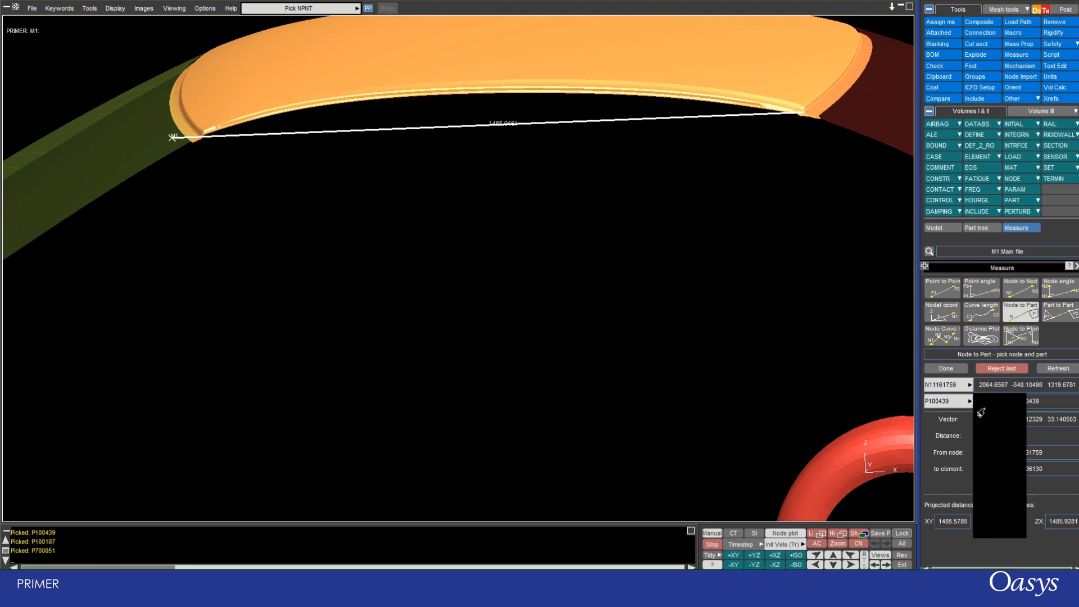
click(837, 465)
scroll(511, 239, down, 5)
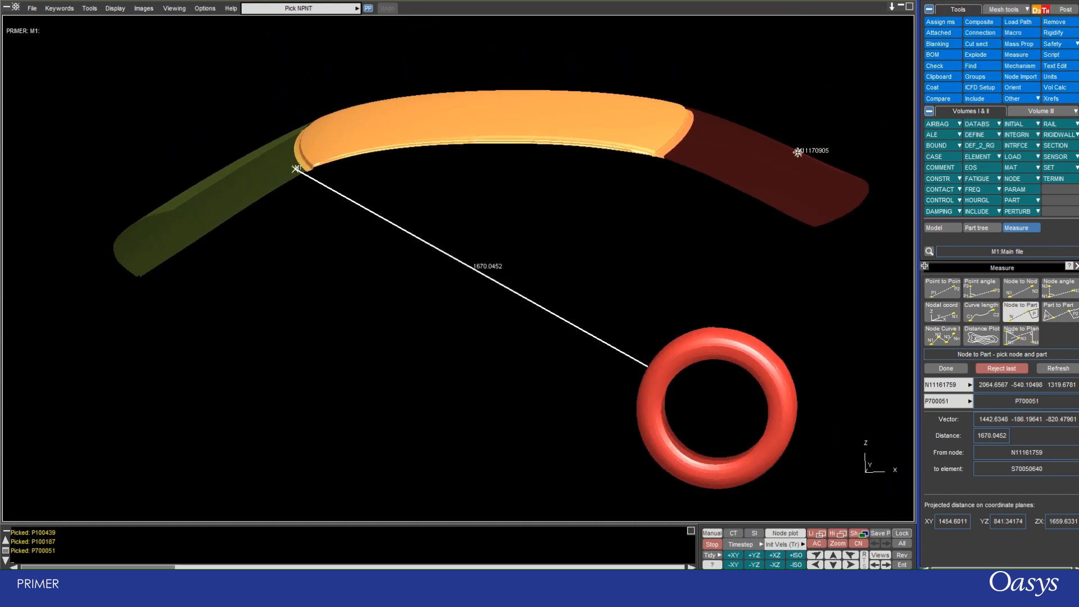
Measure the part-to-part distance between the windshield and the rear window, and inspect the distance line across the roof.
click(1060, 319)
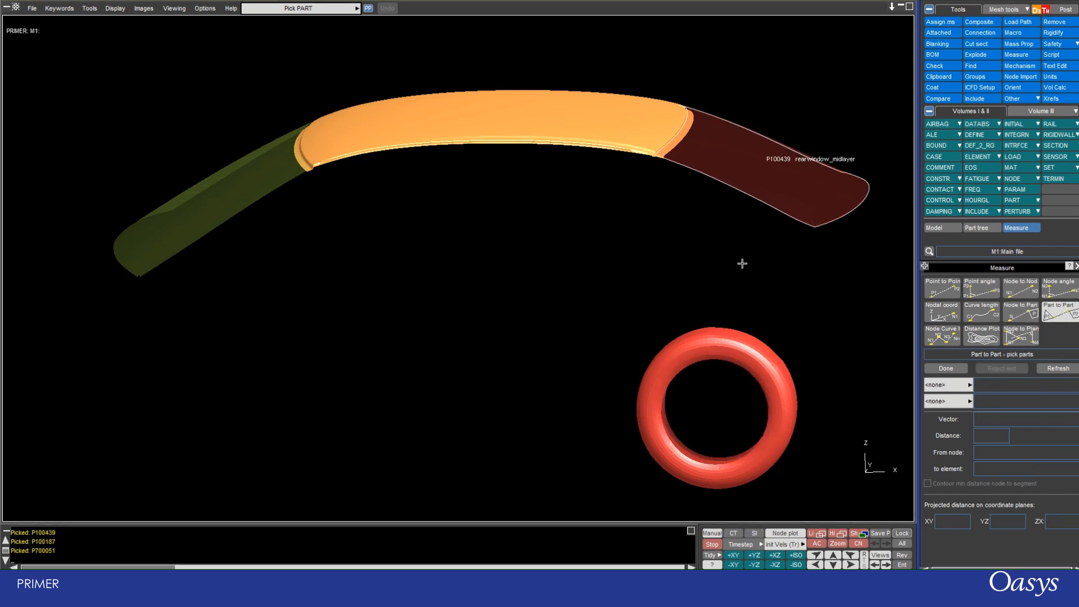
click(211, 193)
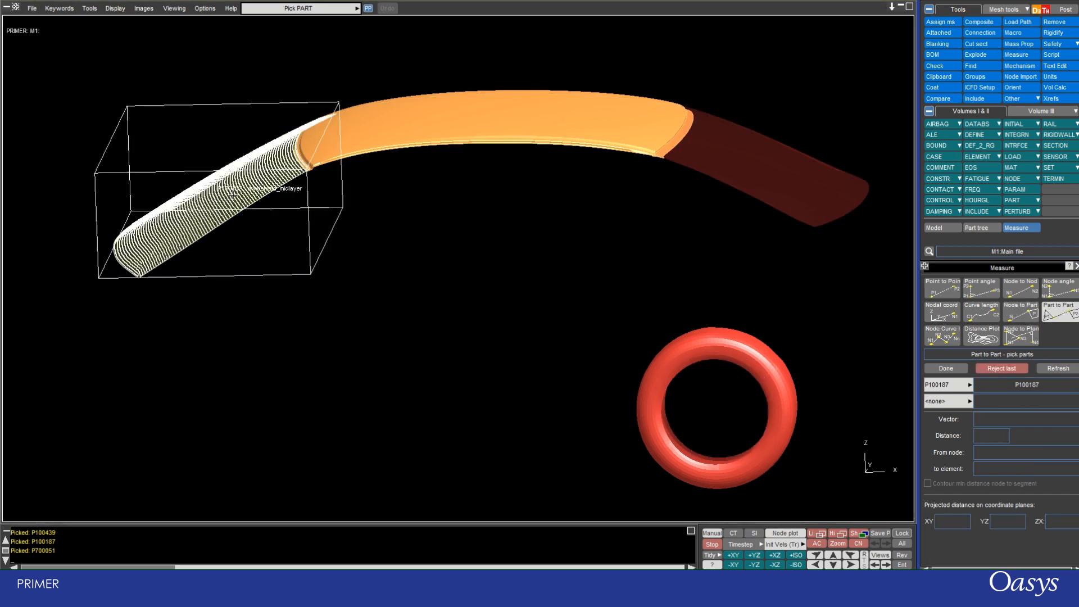
click(765, 171)
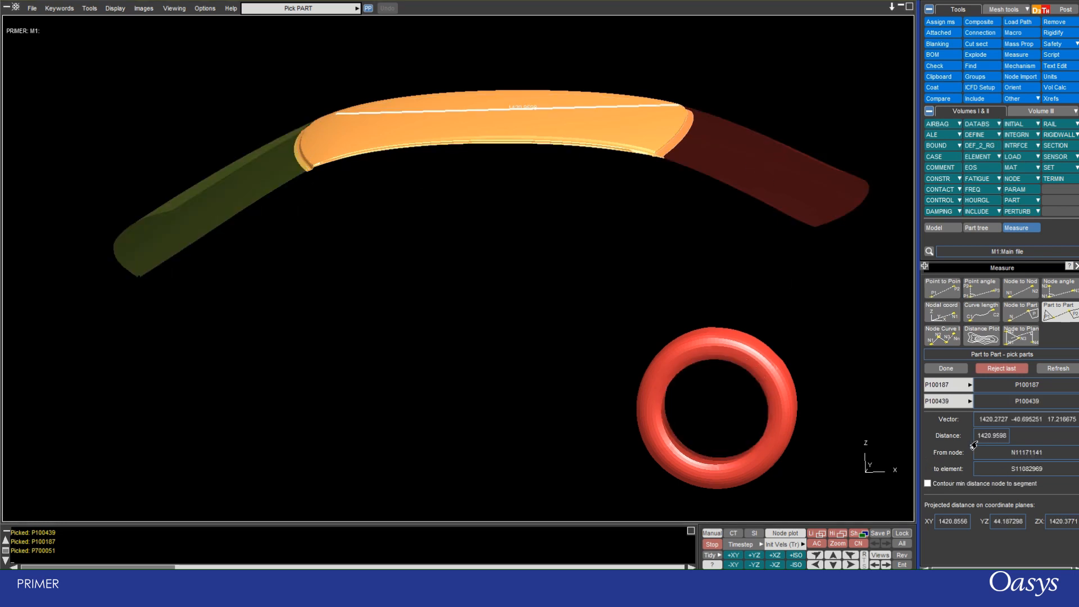
scroll(543, 41, up, 10)
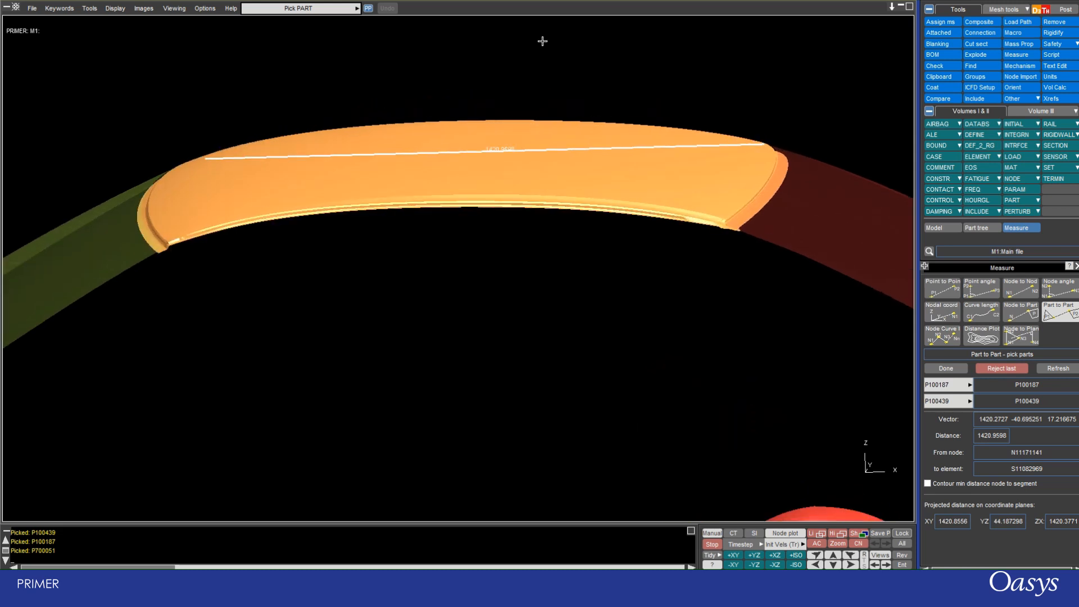
scroll(542, 41, down, 10)
scroll(452, 252, down, 2)
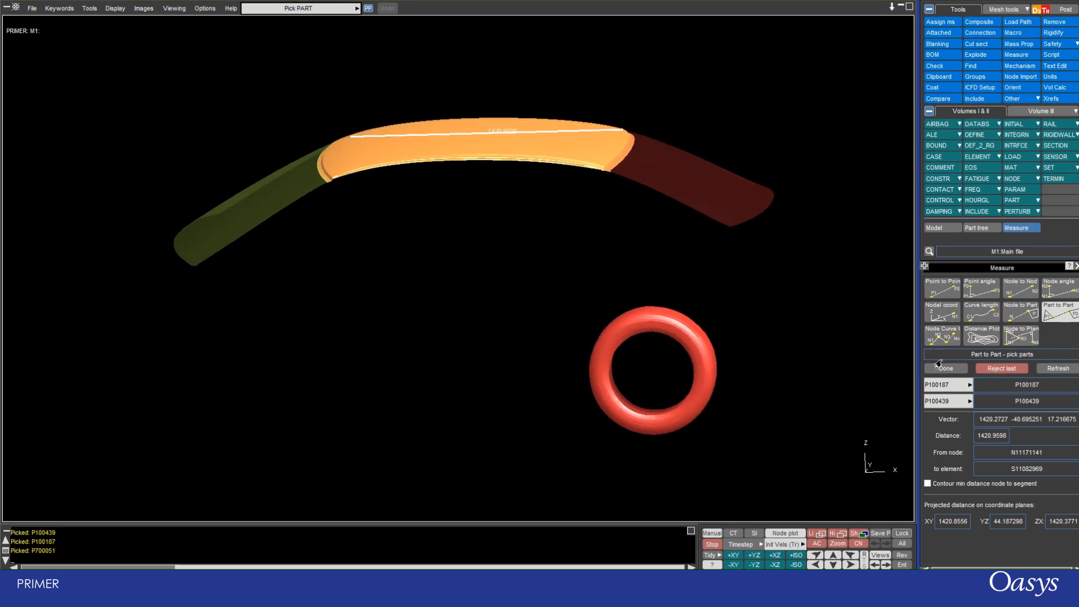
Measure the part-to-part distance between the rear window and the red rear tyre.
click(699, 188)
click(663, 314)
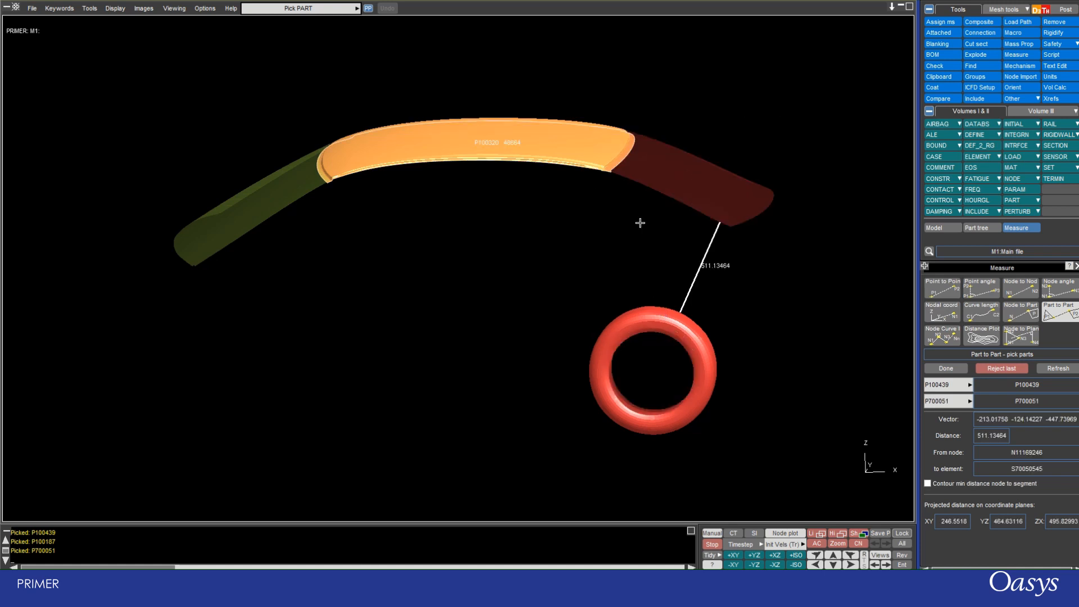
mouse_move(508, 282)
shift+mouse_down()
mouse_move(549, 167)
mouse_move(518, 285)
mouse_move(438, 315)
mouse_move(496, 297)
shift+mouse_up()
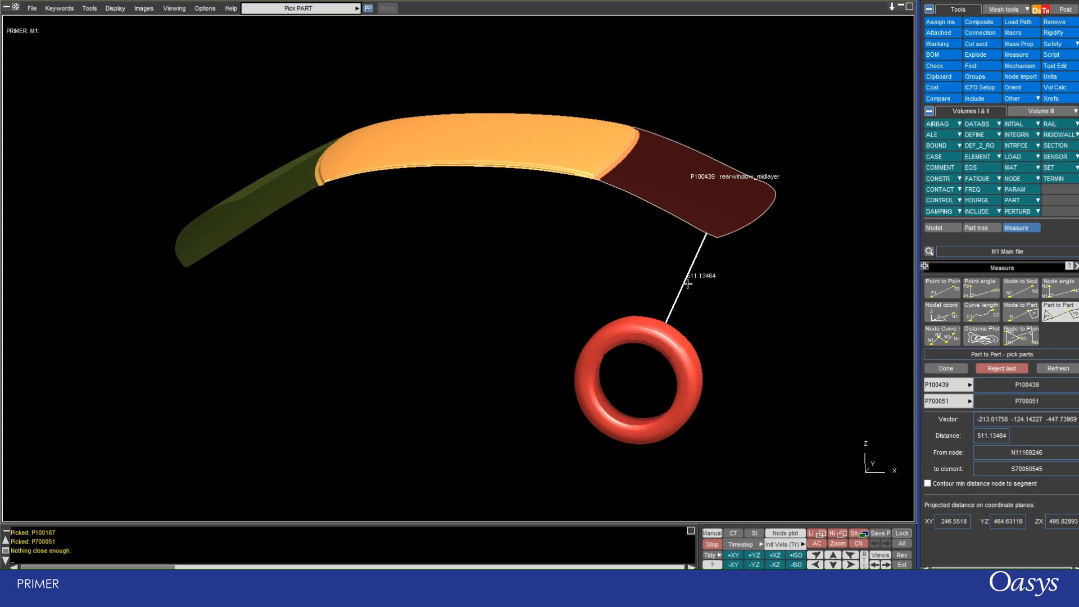
Measure a multi-node curve through four nodes on the rear window, from its lower corner towards the middle of the glass.
click(943, 336)
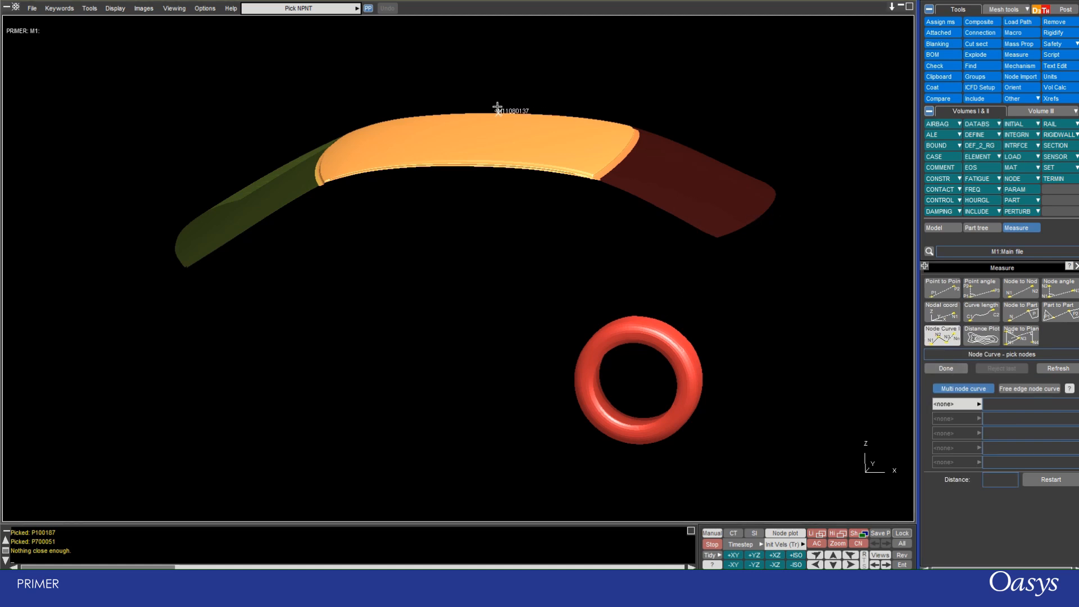
shift+drag(499, 108, 465, 307)
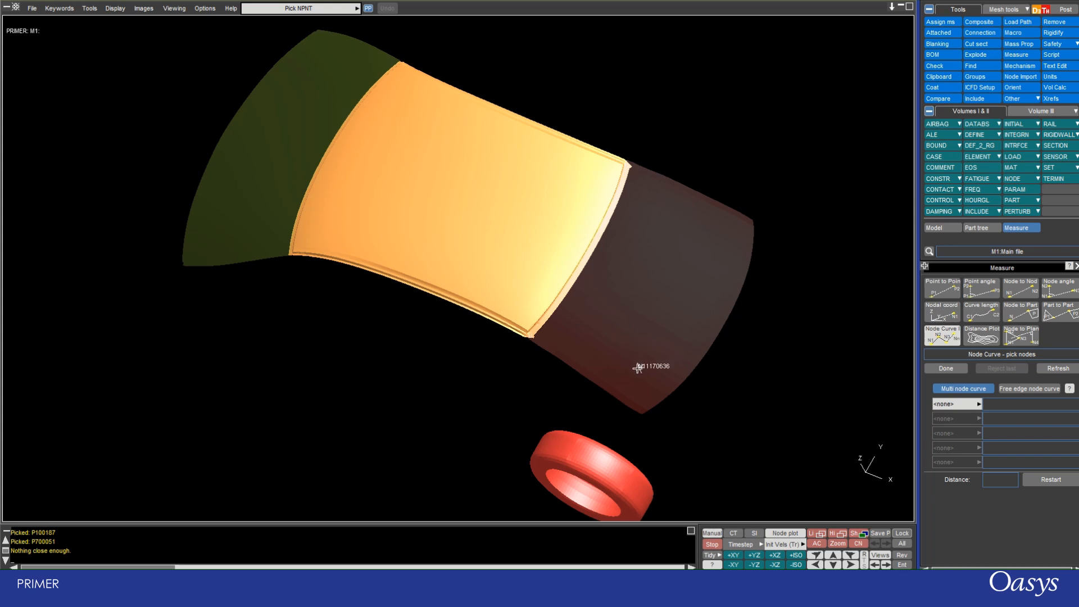
scroll(619, 357, down, 2)
scroll(621, 357, up, 5)
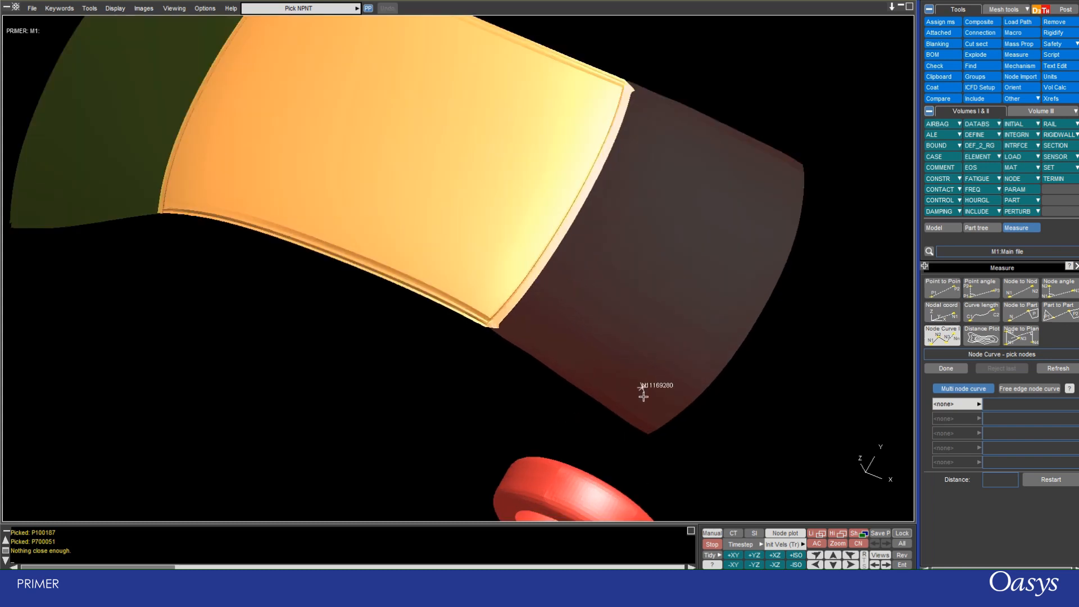
click(643, 400)
click(609, 365)
click(642, 309)
click(708, 274)
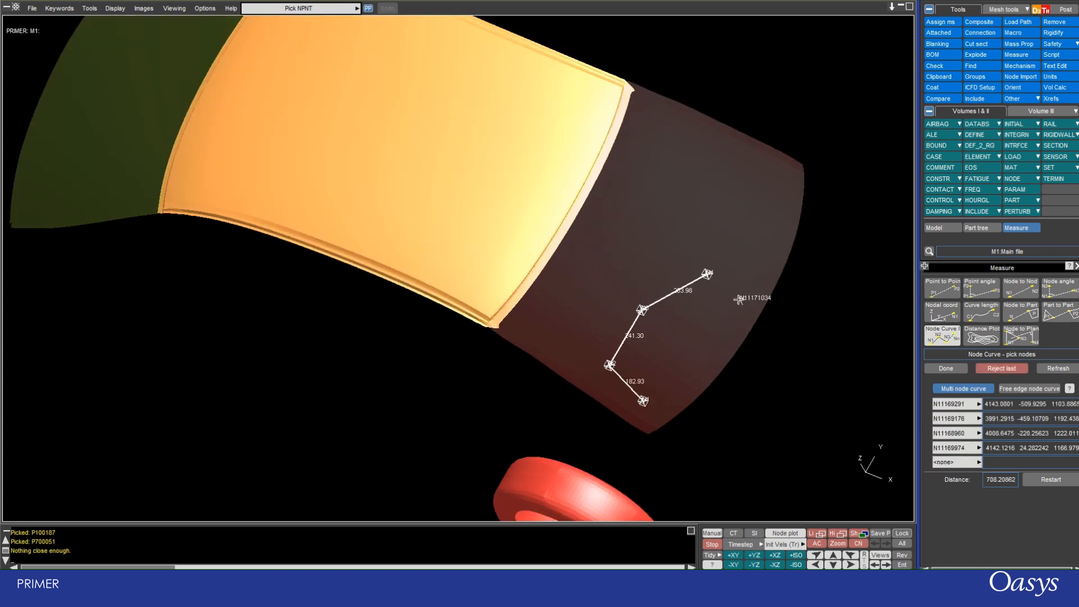
Extend the multi-node curve through eight more rear window nodes, looping around the glass and back along its lower edge.
click(739, 300)
click(764, 221)
click(676, 200)
click(553, 262)
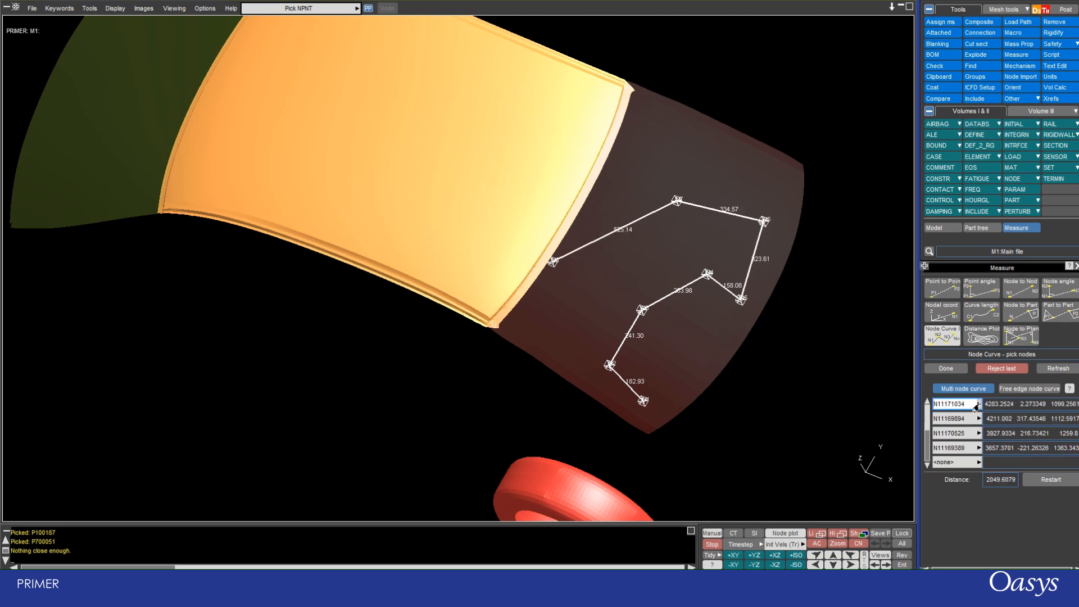
click(547, 316)
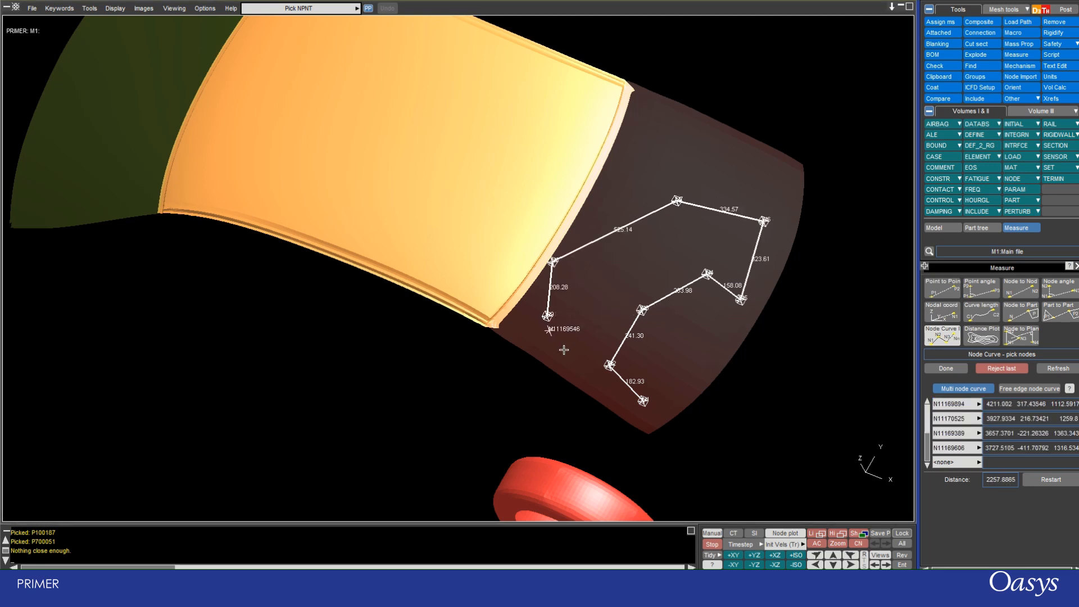
click(574, 360)
click(604, 399)
click(680, 398)
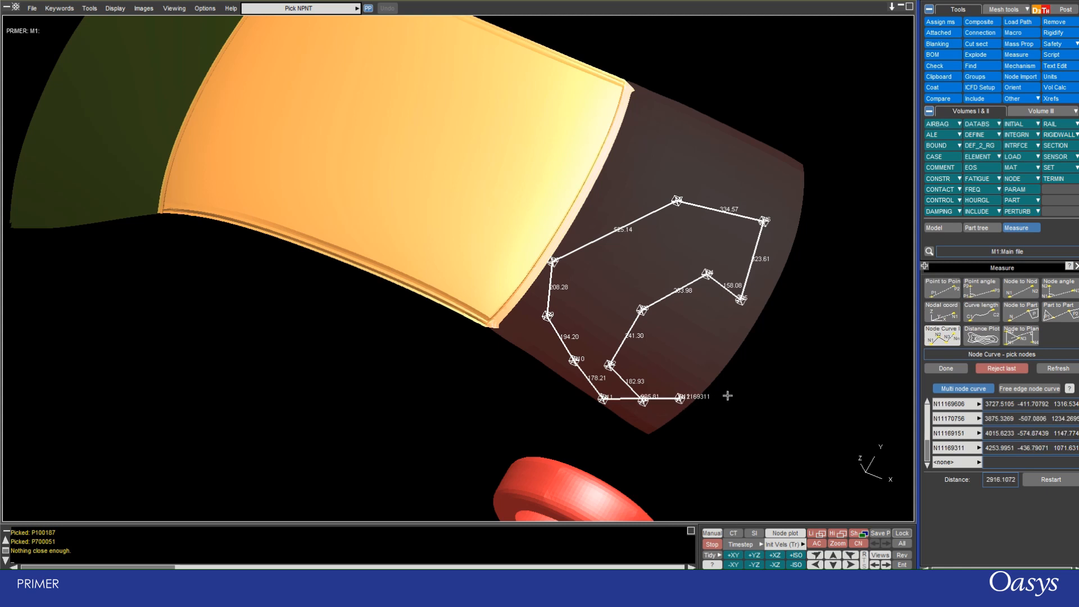
Reject the curve's last node, pick and reject the rear window's lower corner node, and end the node curve measurement.
scroll(548, 173, down, 2)
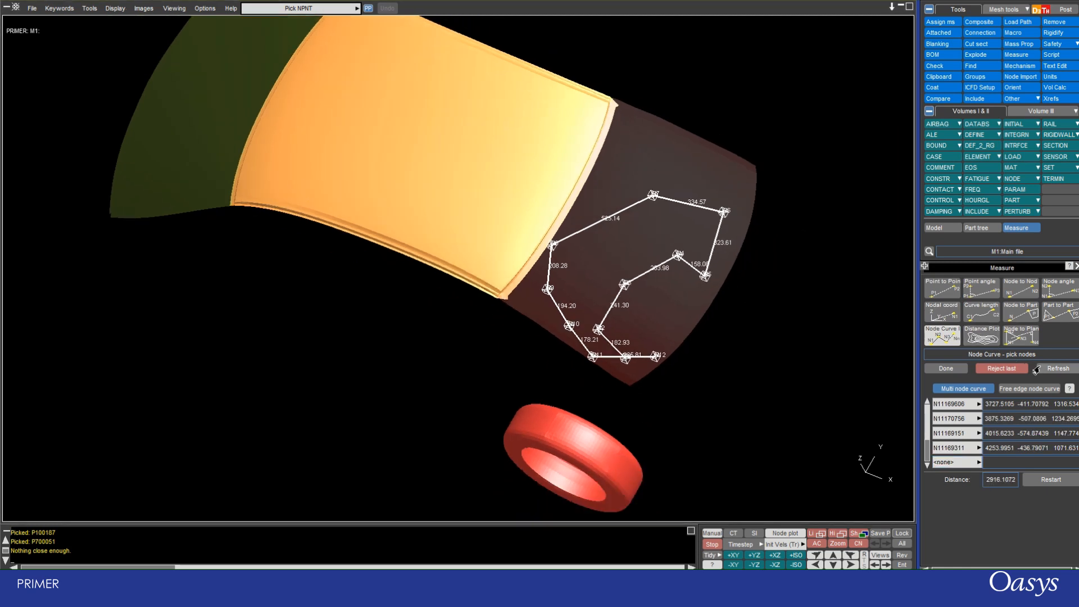
click(1001, 370)
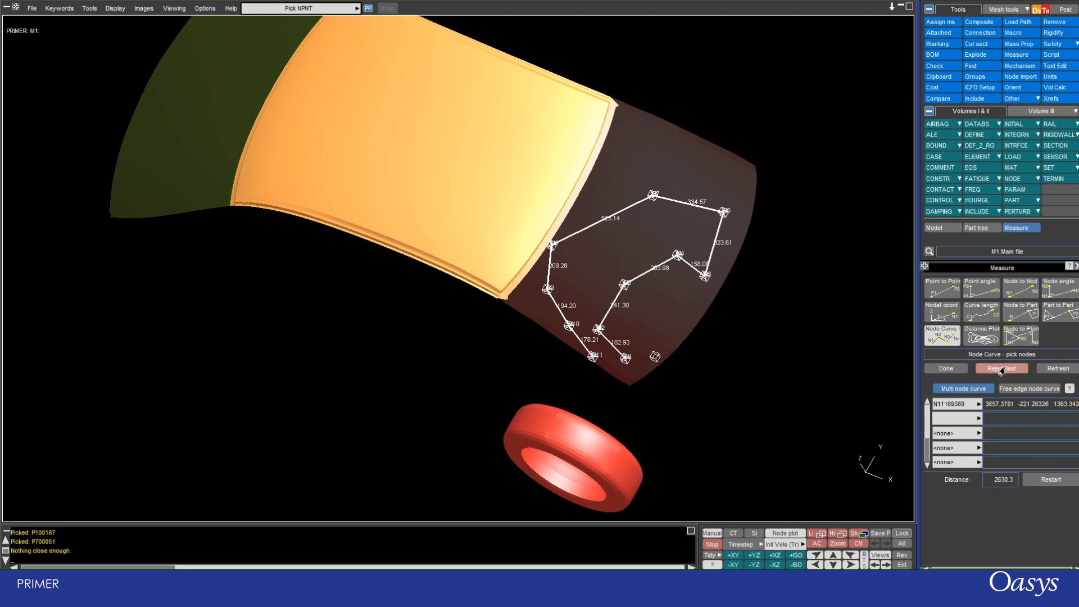
click(631, 379)
click(1002, 368)
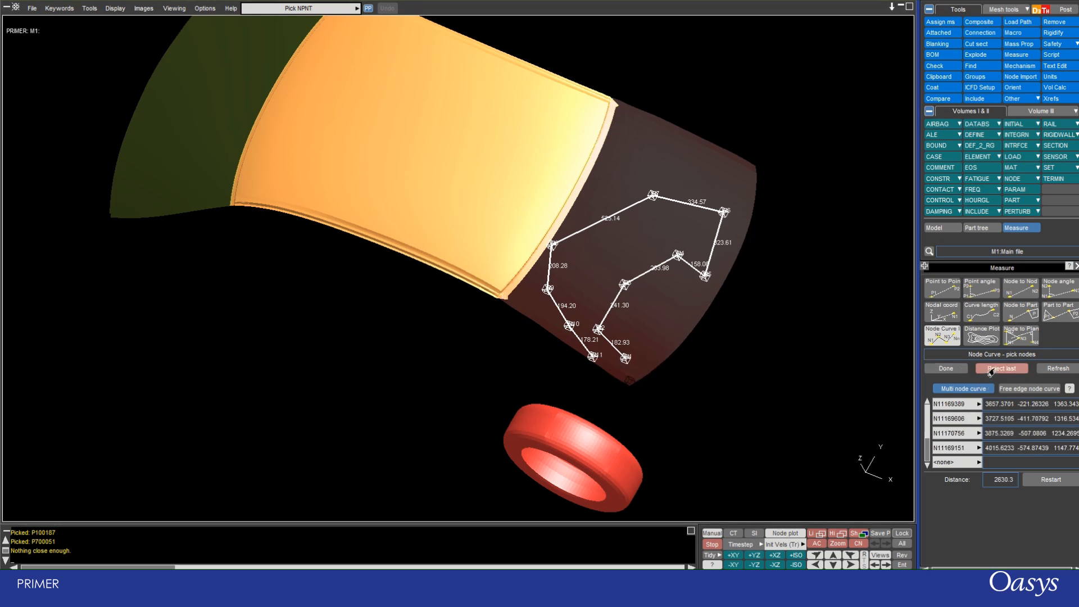
click(936, 369)
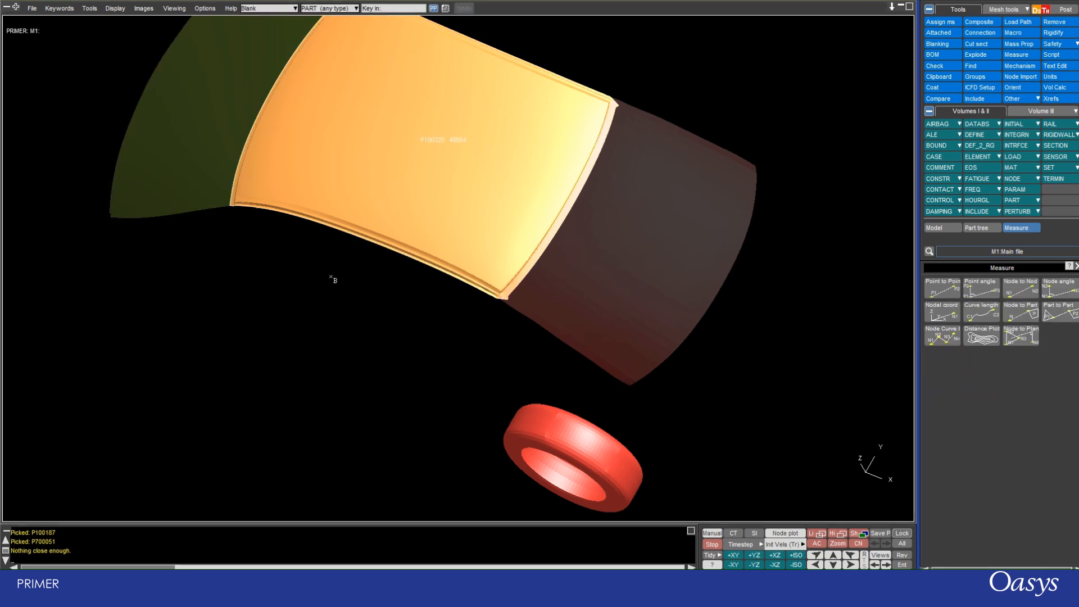
Measure a new multi-node curve through seven nodes along the roof's near side edge and its rear edge, starting at the near front corner.
click(950, 336)
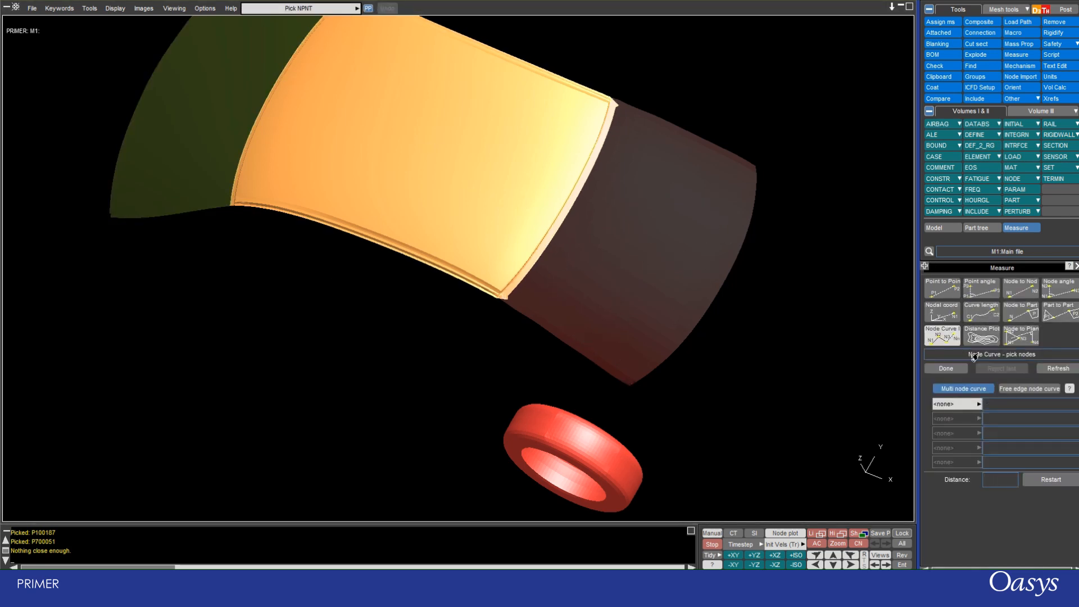
click(232, 206)
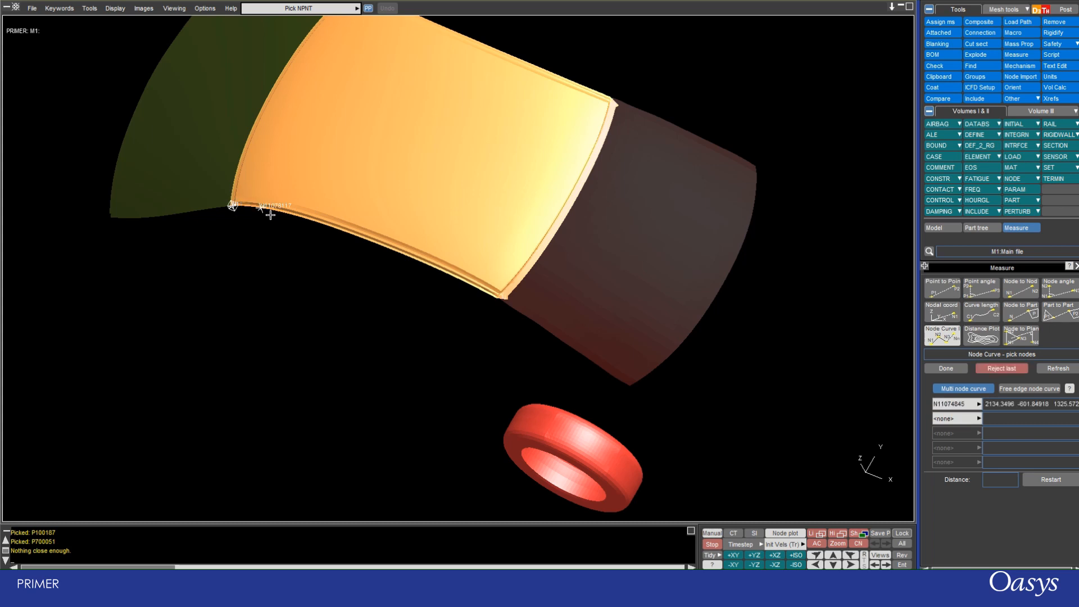
click(300, 217)
click(406, 257)
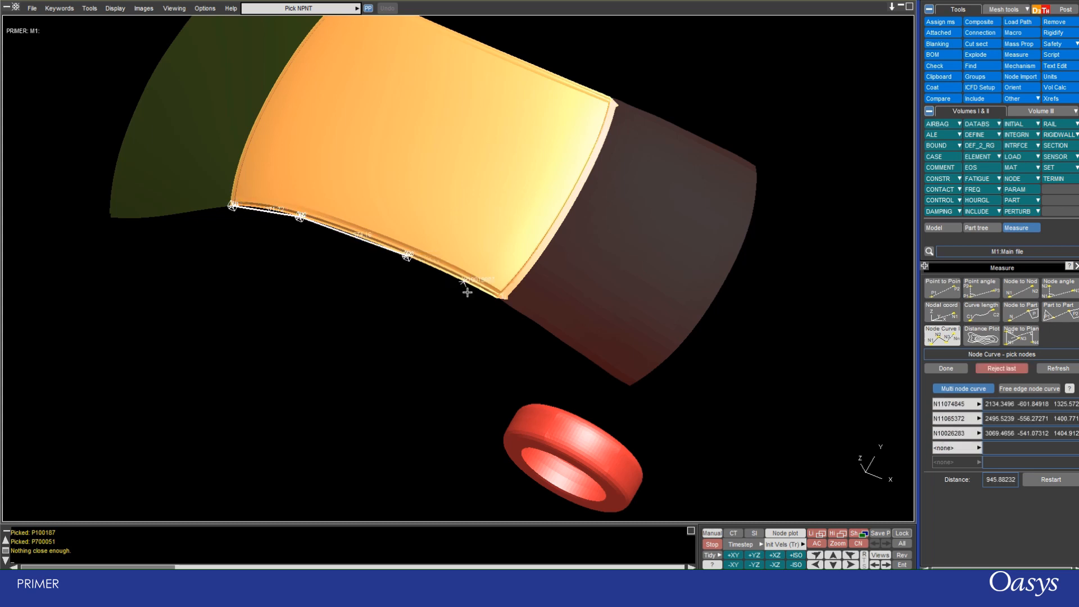
click(501, 300)
click(554, 240)
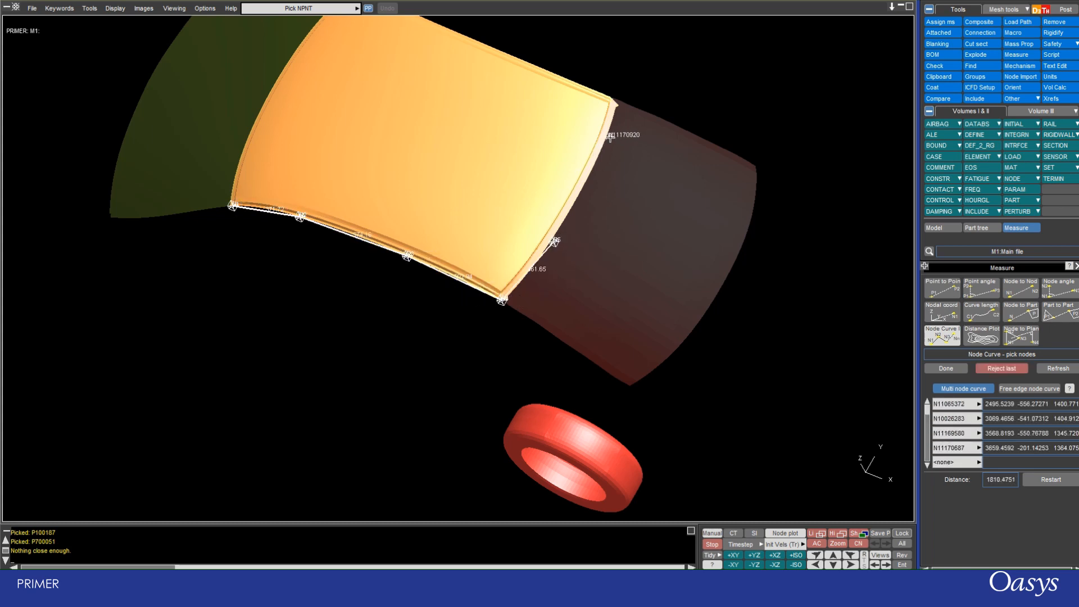
click(610, 137)
click(616, 107)
Continue the curve with five nodes along the roof's far side and front edge, returning to the starting corner.
scroll(619, 271, down, 5)
scroll(474, 20, up, 1)
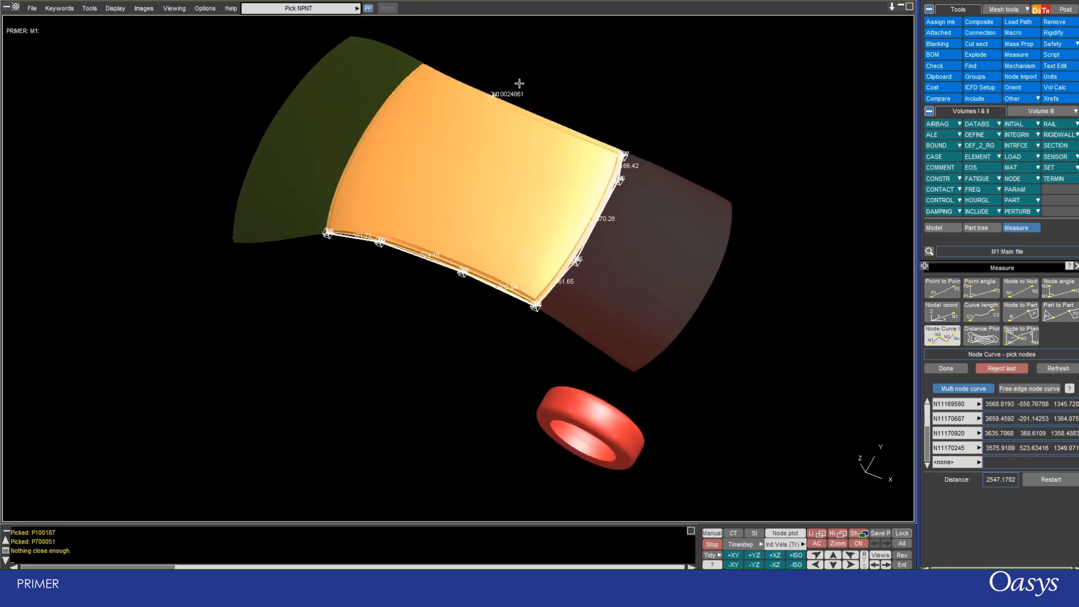
click(519, 105)
click(427, 62)
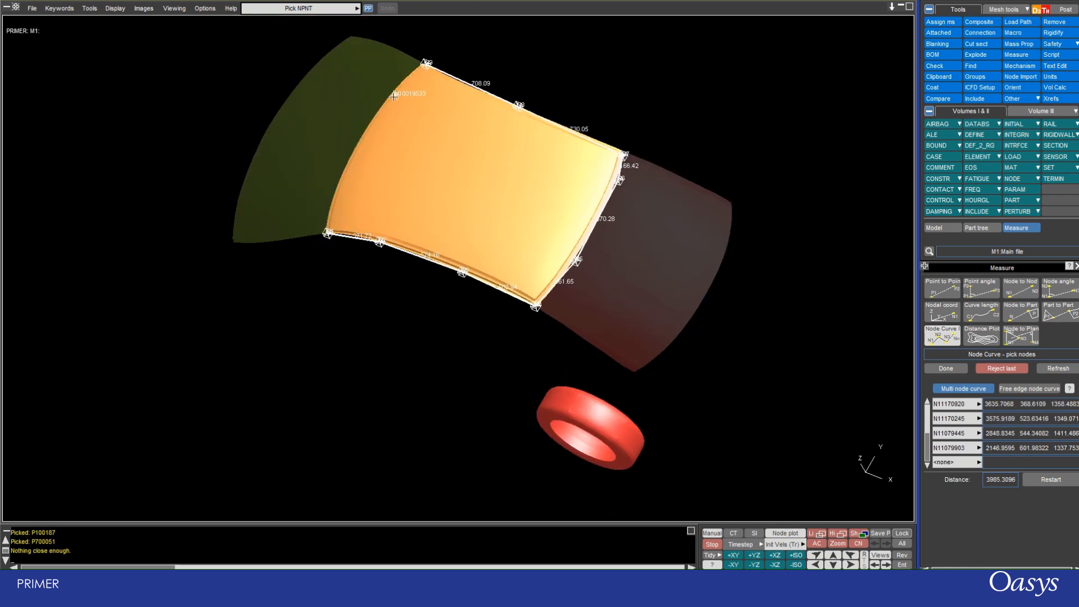
click(375, 111)
click(346, 169)
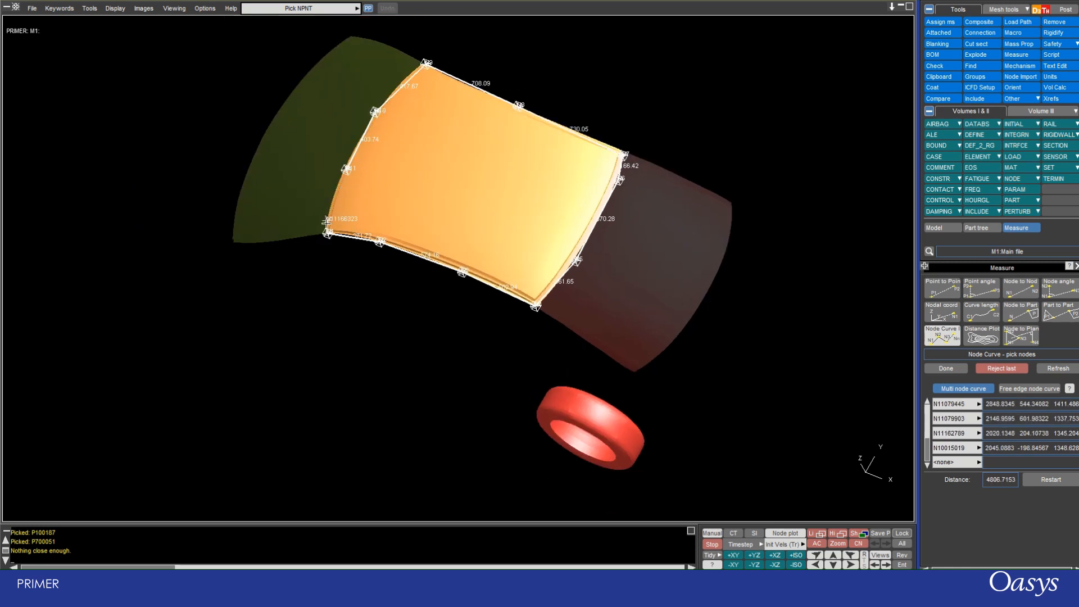
click(327, 231)
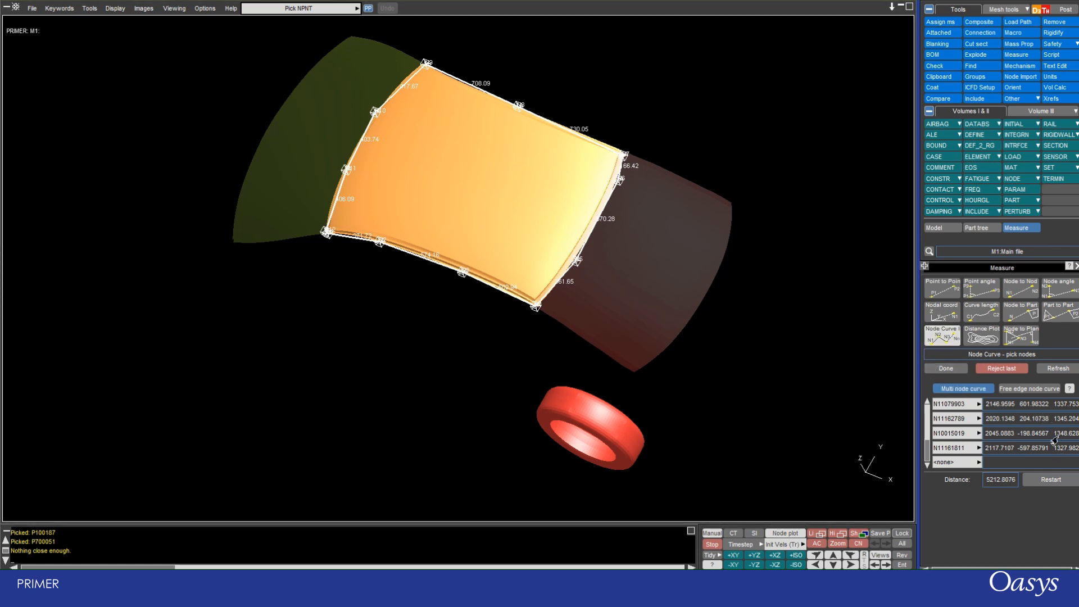
Start the Distance Plotter and select the windshield_midlayer part P100187 as the part to measure from.
click(979, 339)
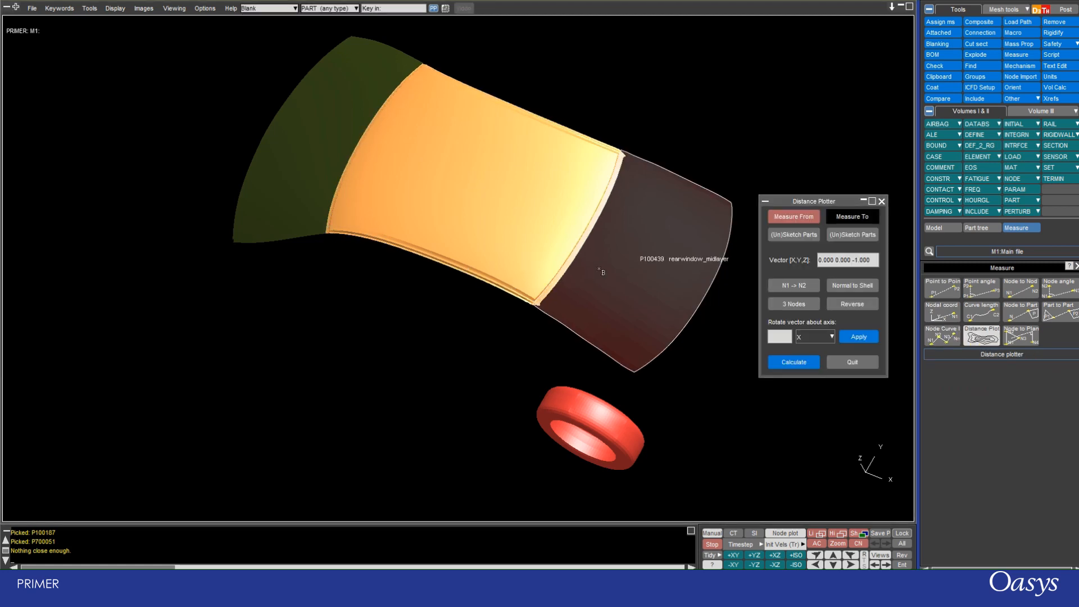
scroll(600, 270, down, 3)
shift+drag(398, 355, 596, 177)
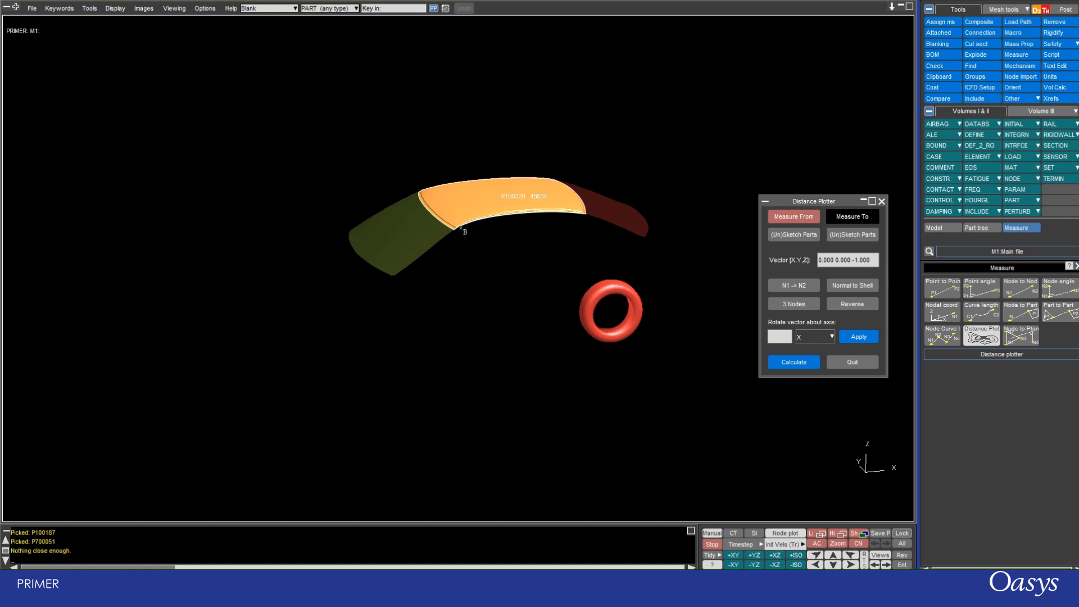
scroll(429, 237, up, 5)
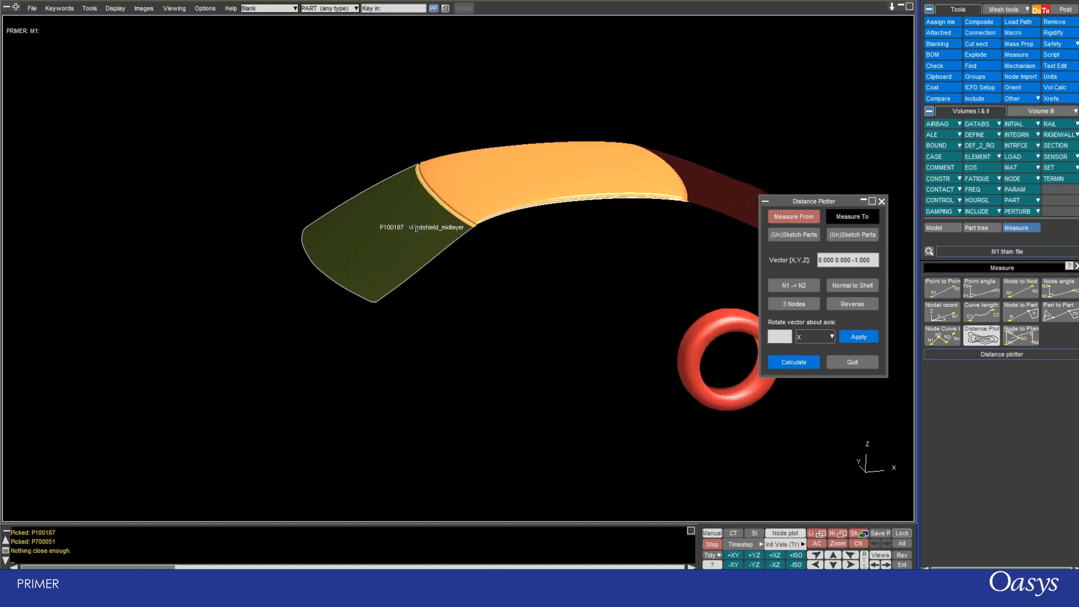
scroll(545, 121, down, 3)
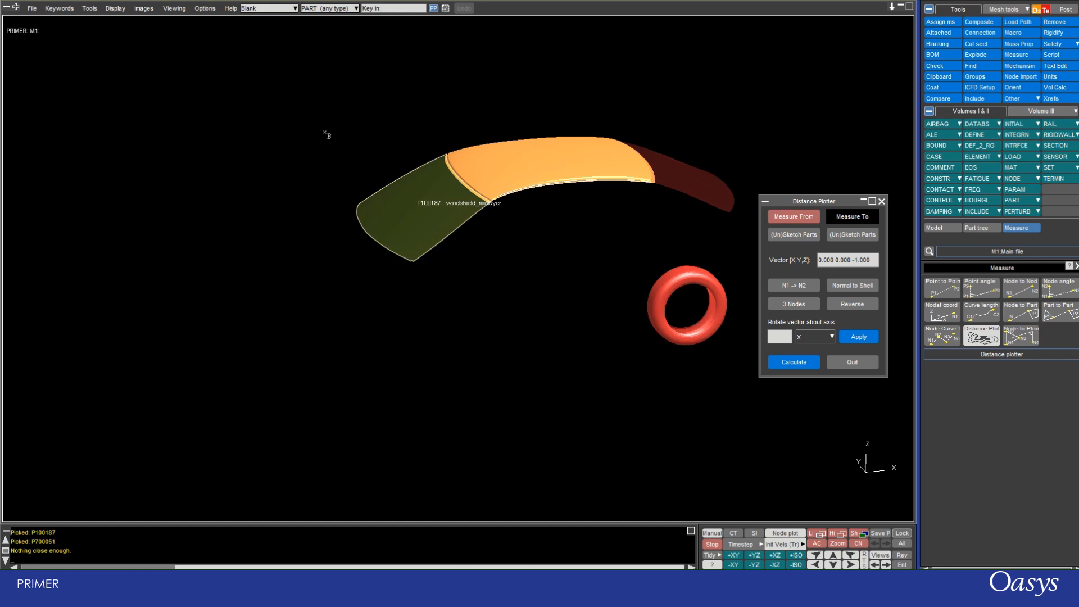
scroll(313, 197, down, 1)
scroll(682, 113, up, 1)
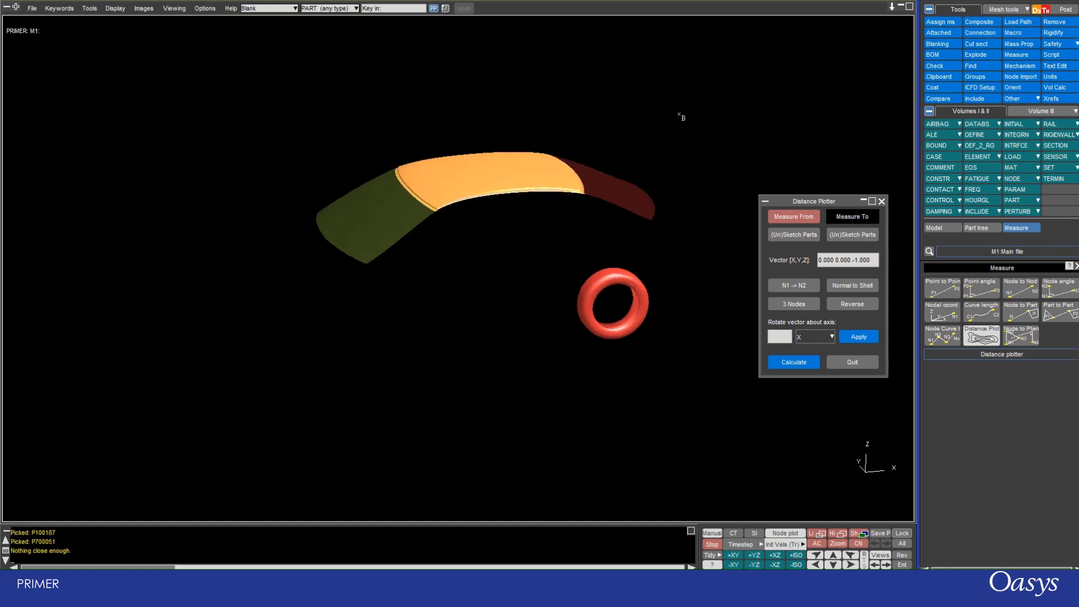
scroll(647, 130, up, 3)
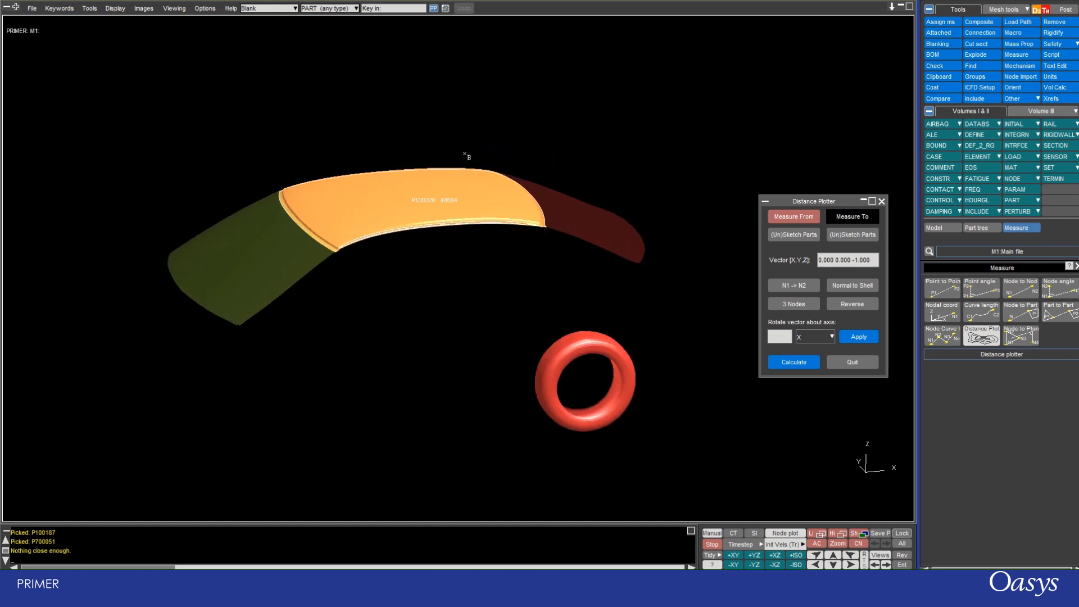
click(782, 219)
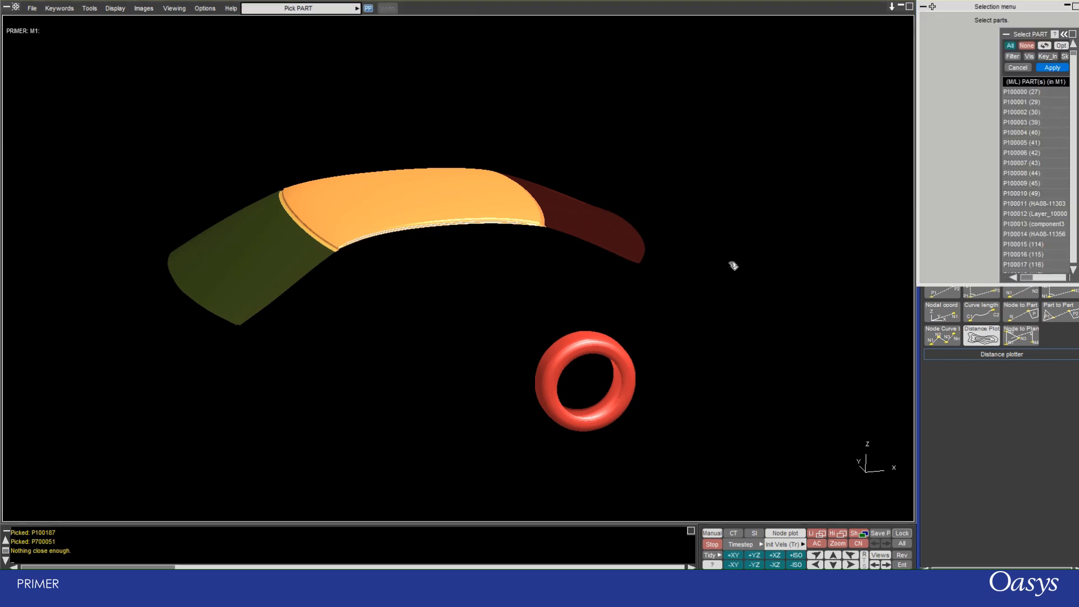
click(259, 269)
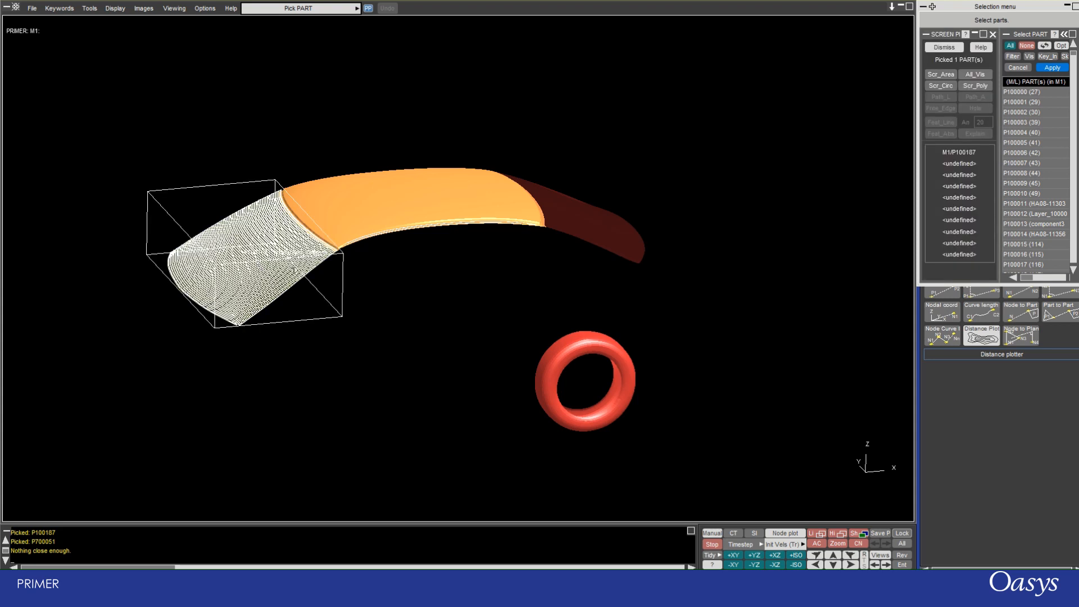
click(1044, 68)
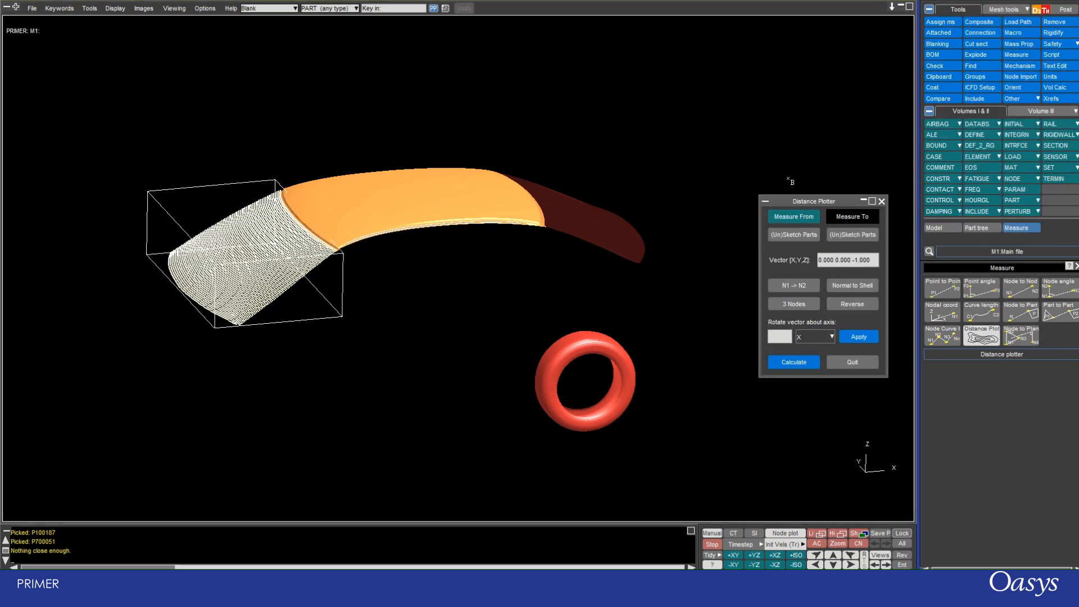
Select the rearwindow_midlayer part P100439 as the part to measure to.
click(837, 222)
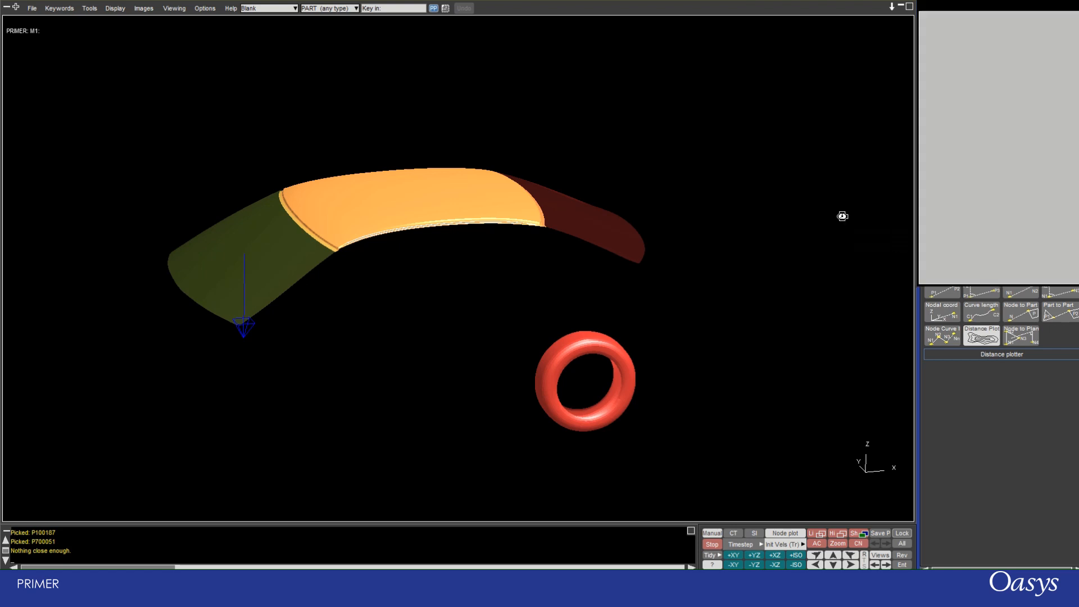
click(581, 226)
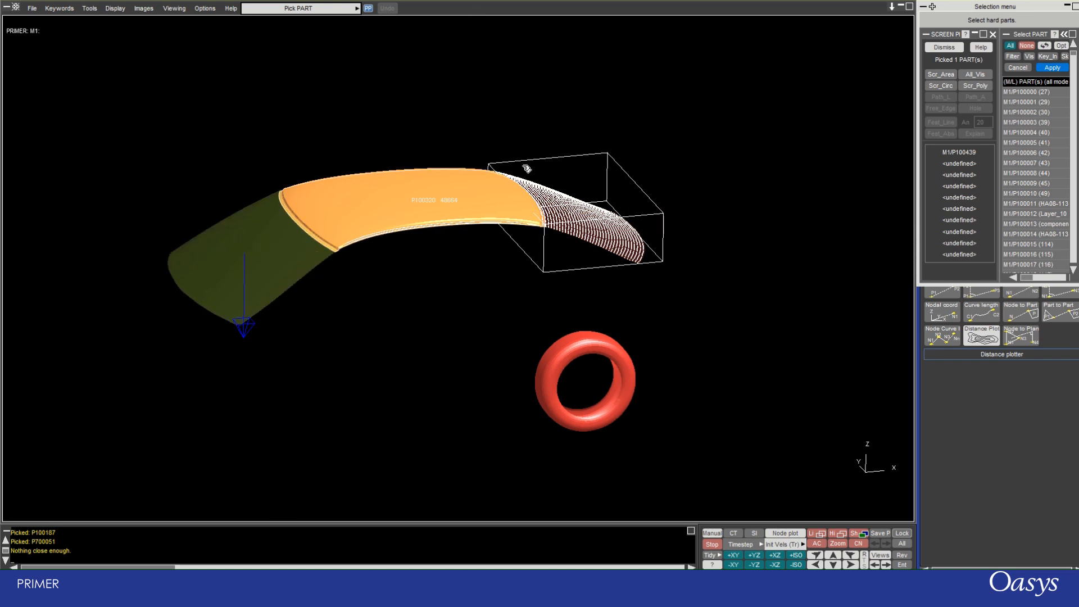
click(1044, 68)
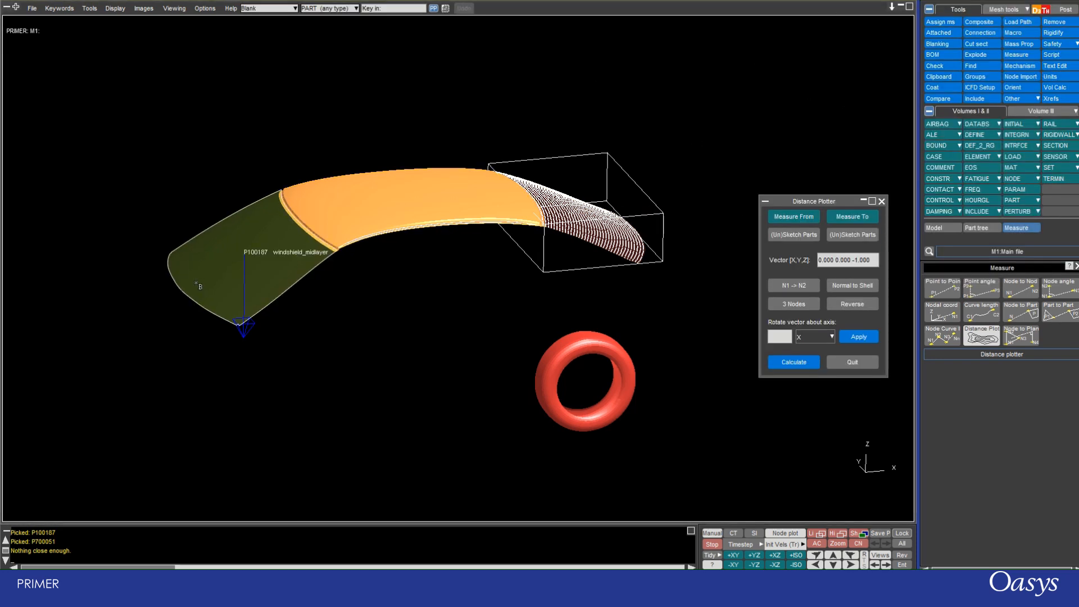
Set the Distance Plotter's measuring vector to 1 0 0 so that it follows the positive X direction.
scroll(238, 263, up, 3)
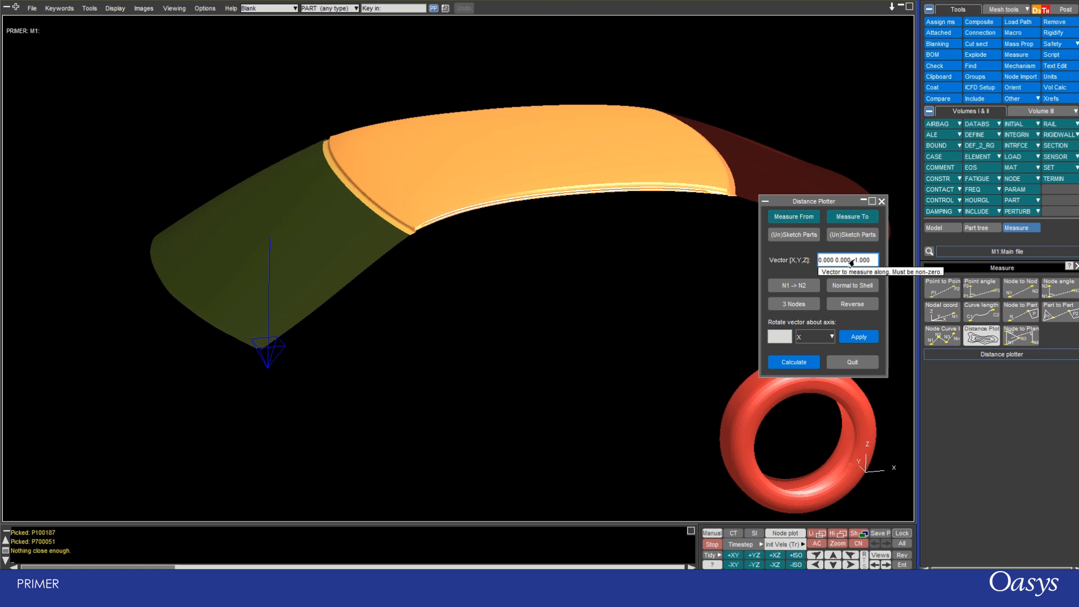
drag(871, 264, 811, 266)
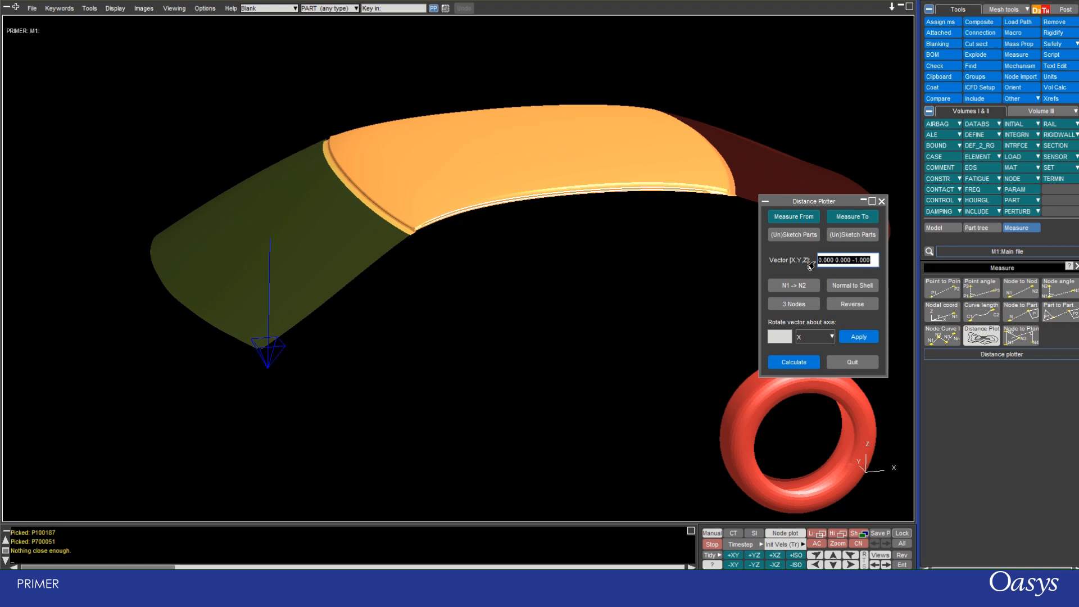
text(1 0 0)
key(Return)
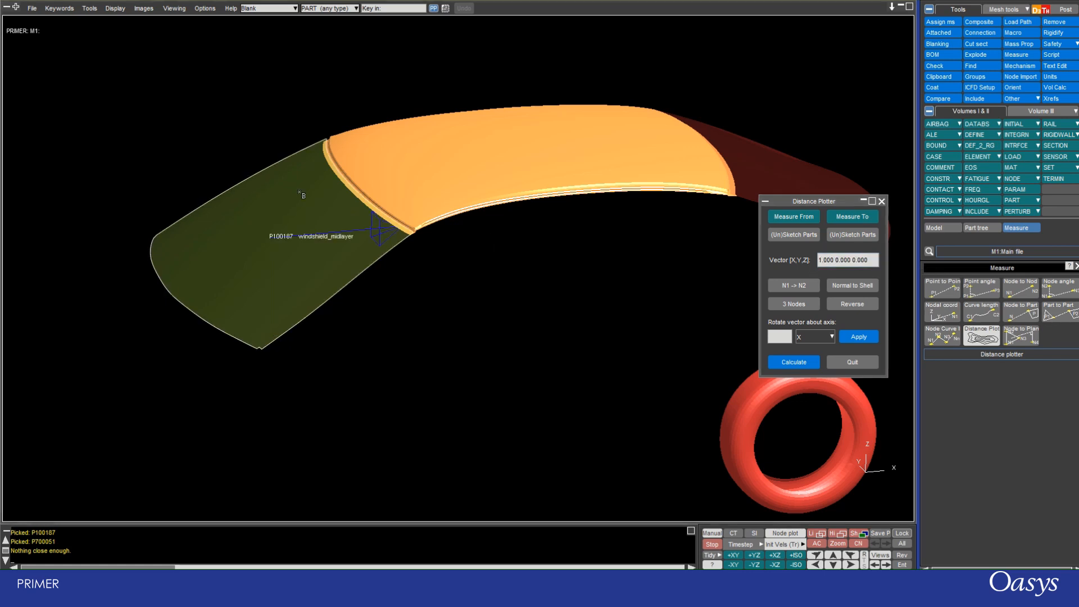
Reverse the direction vector and flip it back to positive X.
scroll(273, 203, down, 3)
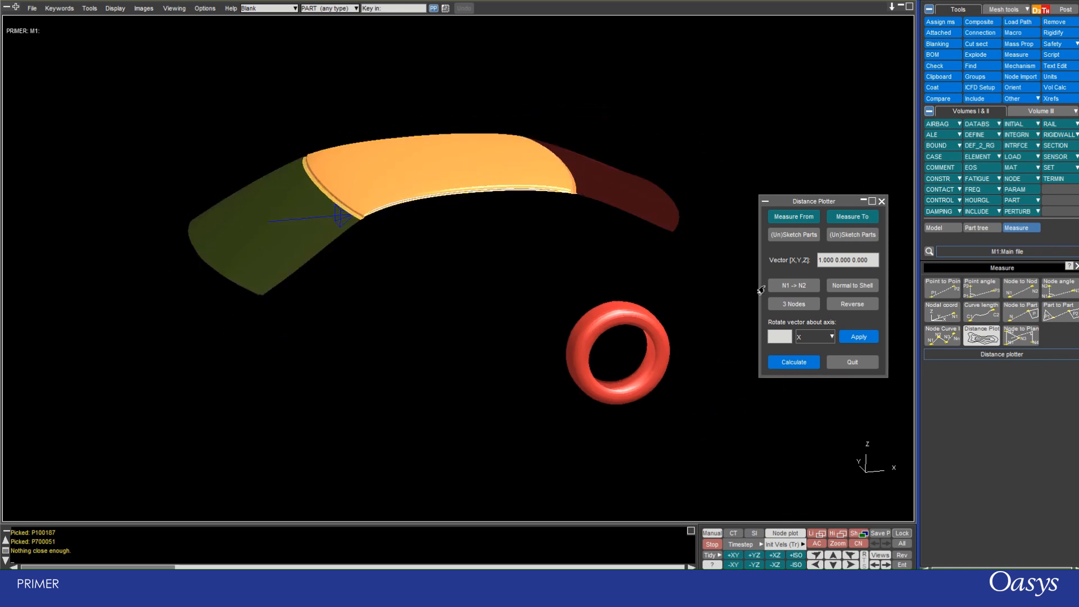
click(841, 306)
click(840, 305)
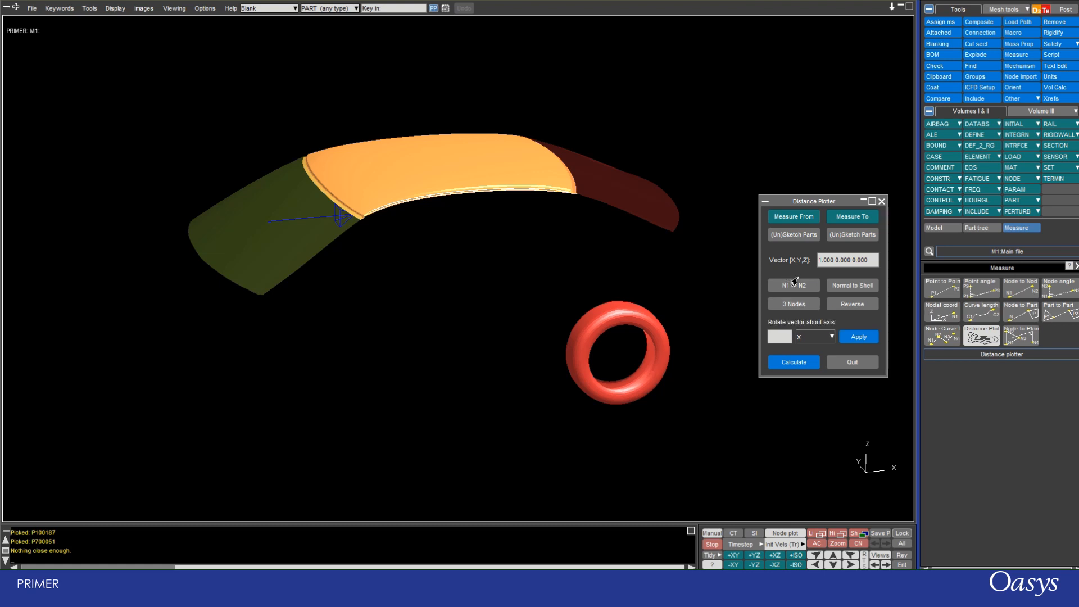
Calculate the vector distance plot from the windshield to the rear window and inspect the contour bands on the windshield.
click(783, 300)
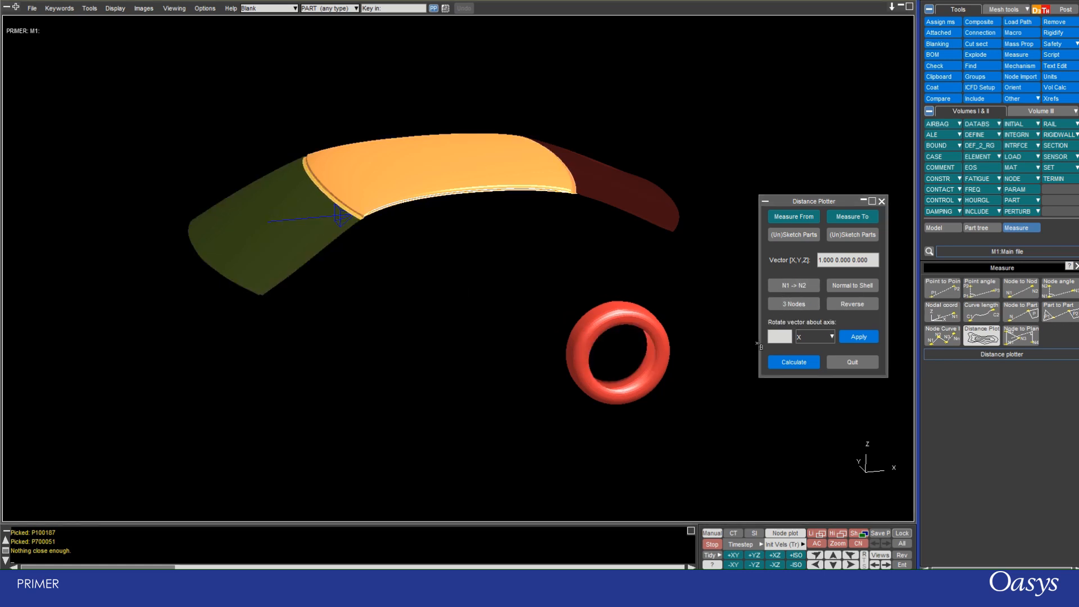
click(780, 363)
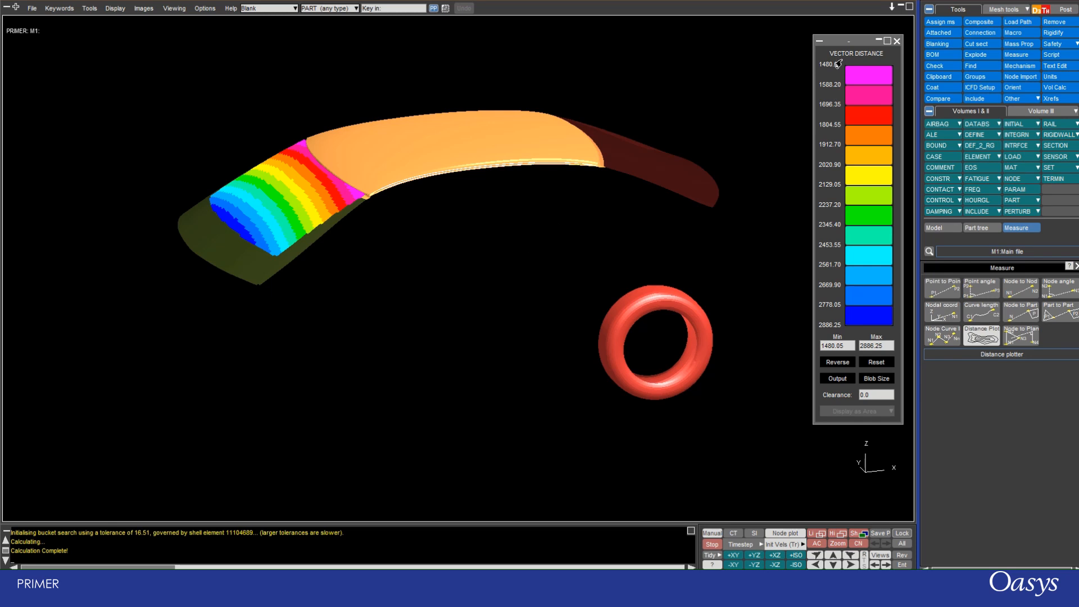
scroll(232, 242, up, 5)
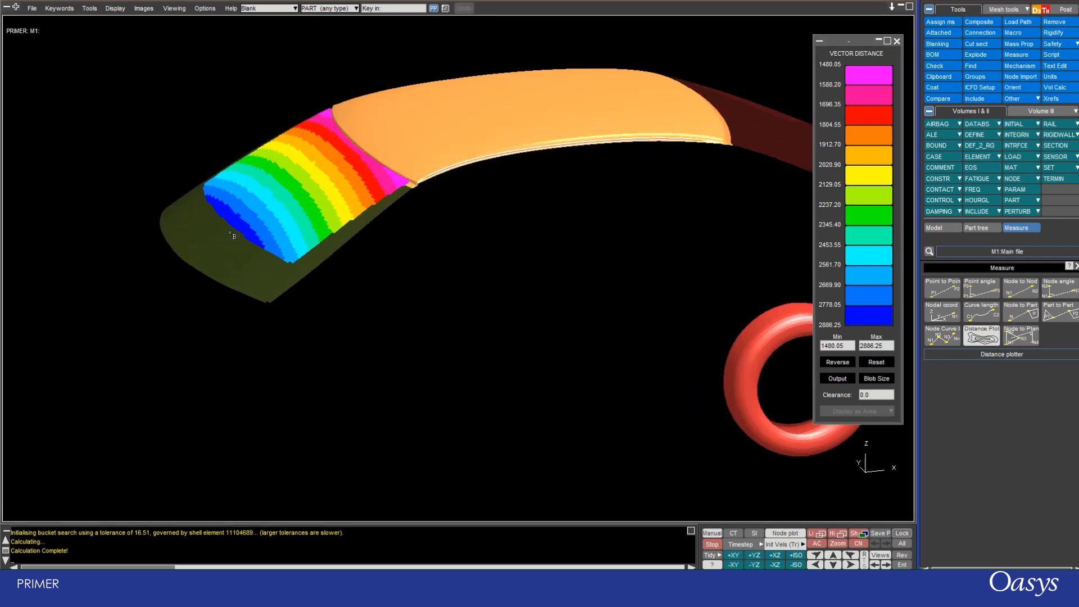
Inspect the vector distance contour bands on the windshield from a side view and from an angled view.
scroll(236, 241, down, 3)
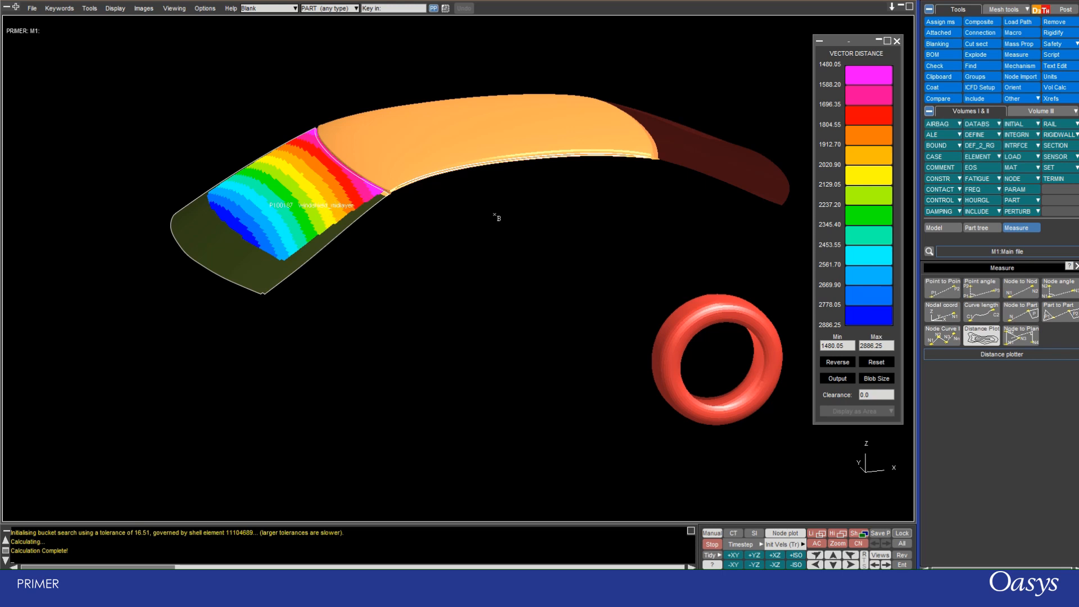
scroll(362, 141, up, 4)
shift+drag(354, 153, 230, 178)
scroll(230, 178, down, 3)
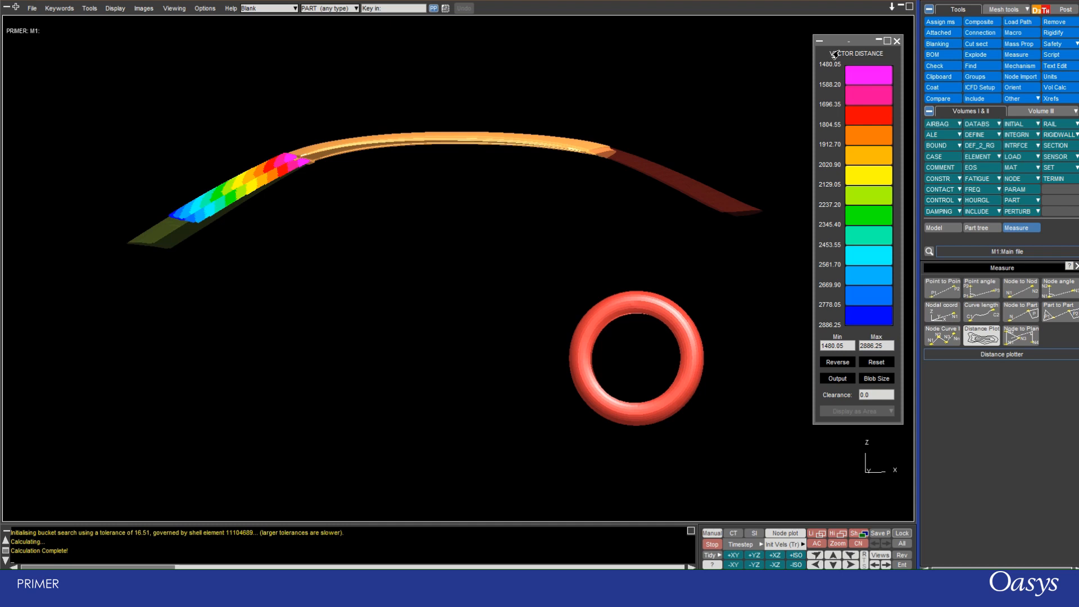
scroll(263, 129, up, 5)
shift+drag(265, 130, 292, 164)
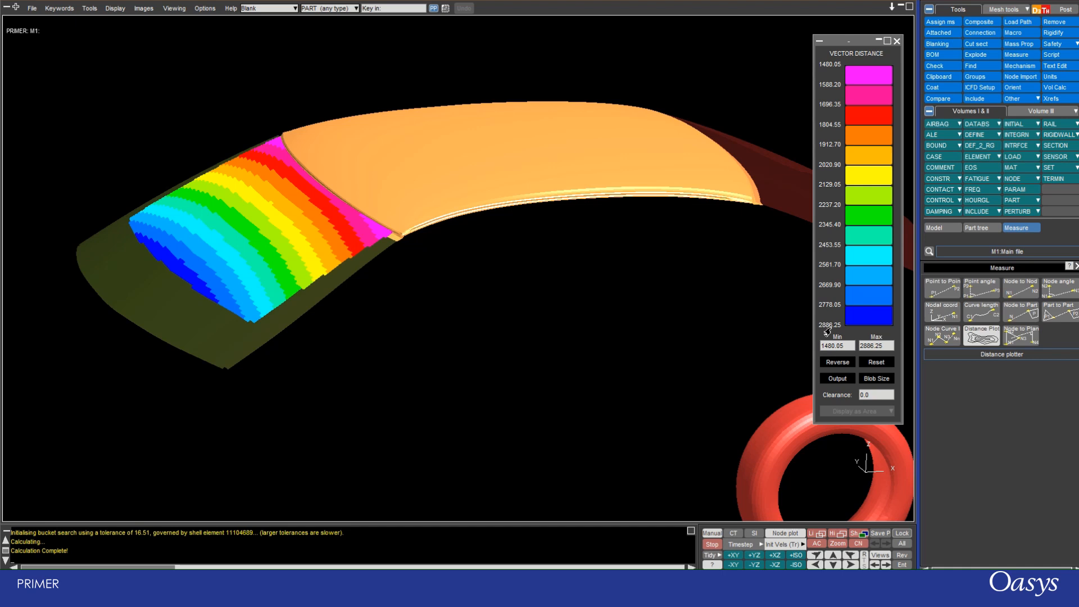
Reverse the colour order of the vector distance contour scale and flip it back to the original order.
click(874, 346)
key(Return)
click(831, 363)
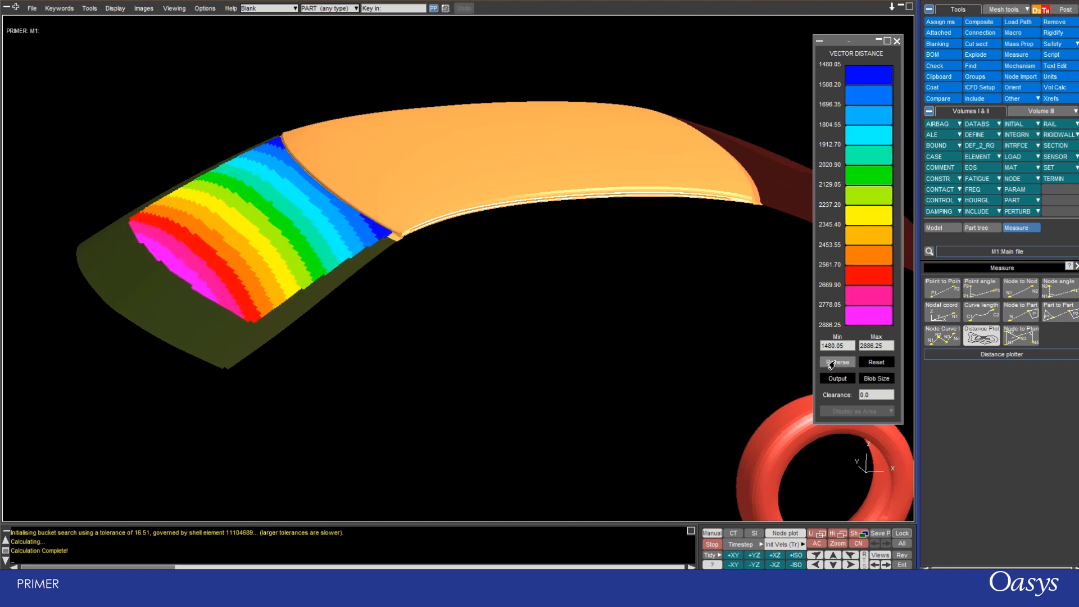
click(831, 364)
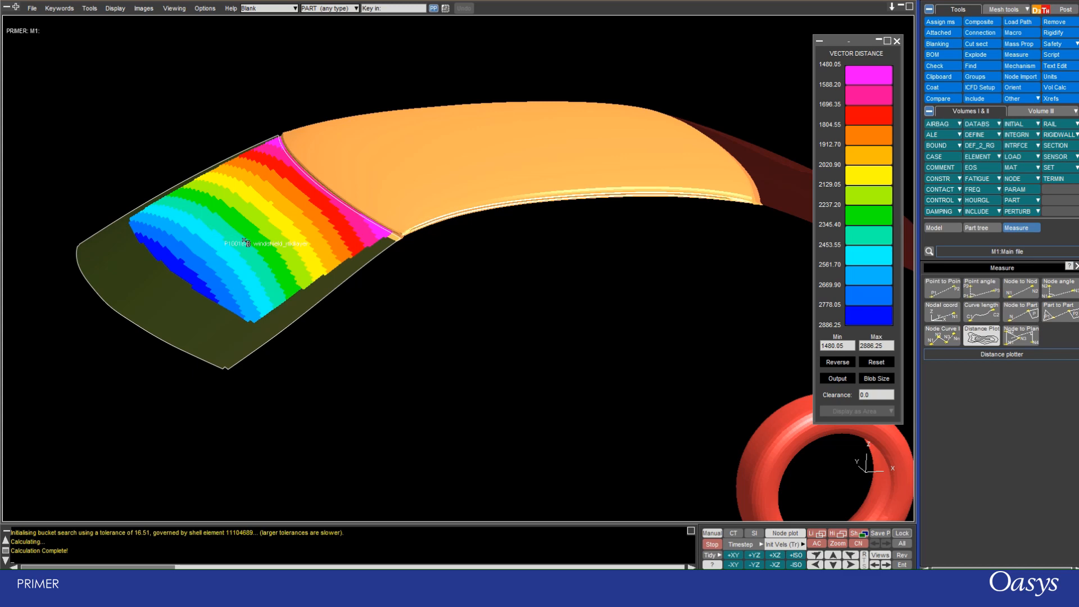
Set the blob size of the vector distance plot on the windshield to 5.
scroll(251, 246, up, 3)
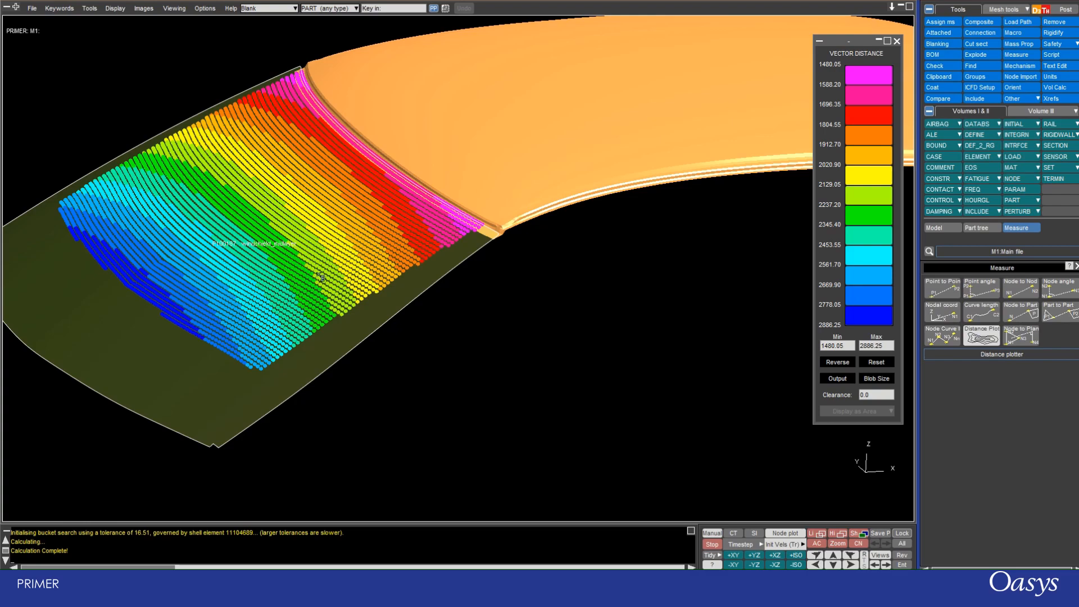
shift+drag(360, 249, 509, 258)
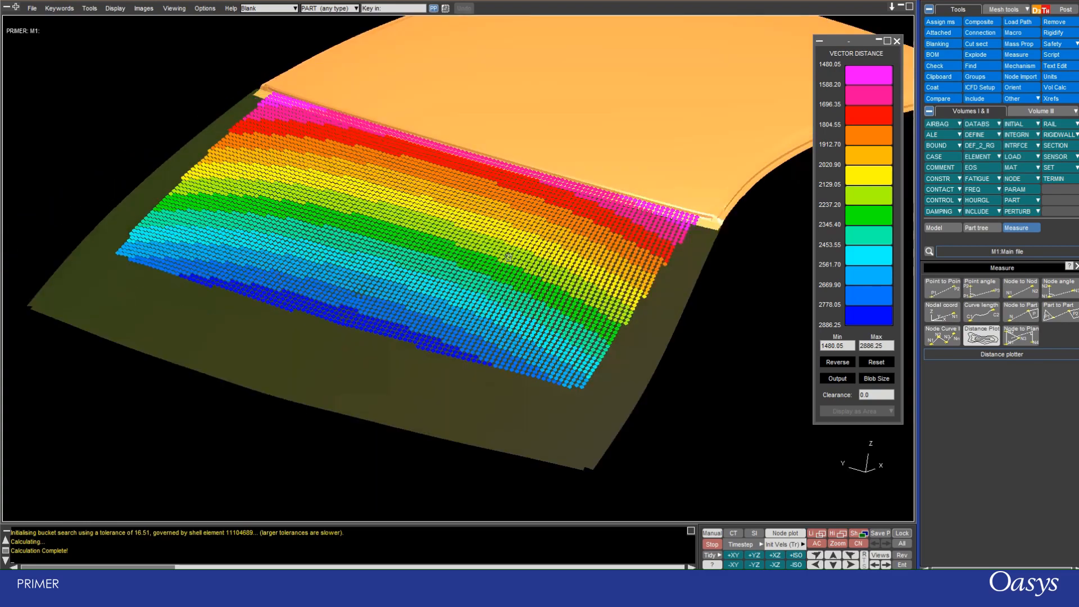
scroll(508, 258, up, 6)
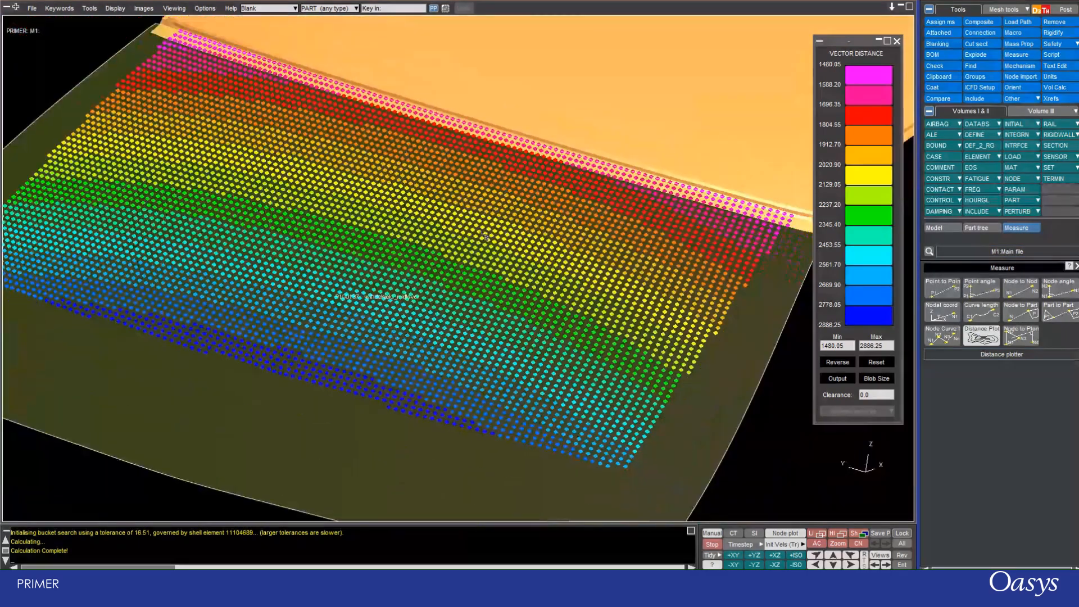
scroll(487, 238, down, 5)
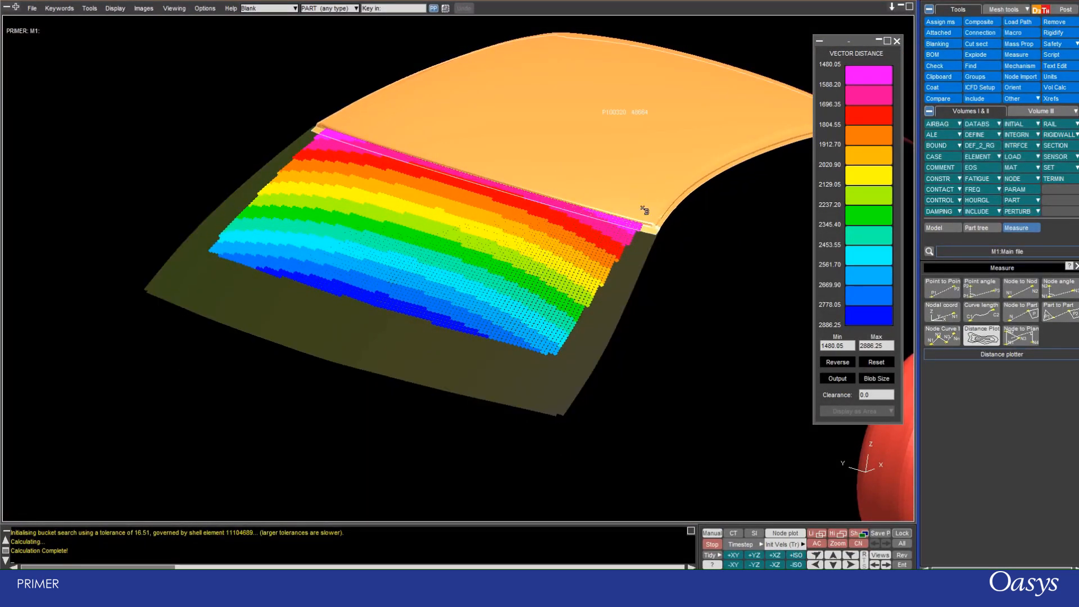
click(877, 379)
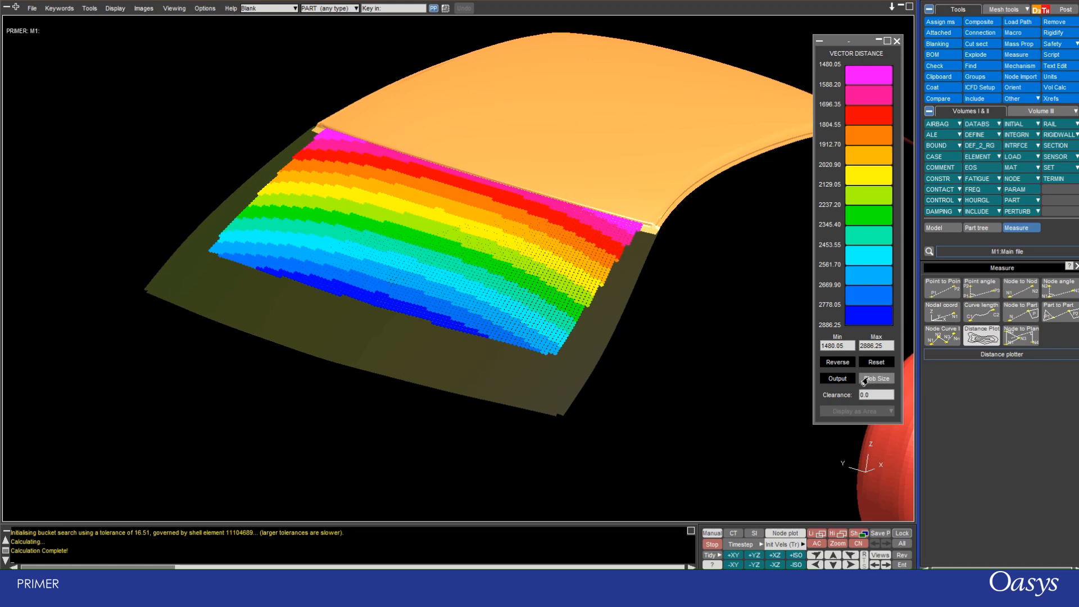
click(509, 302)
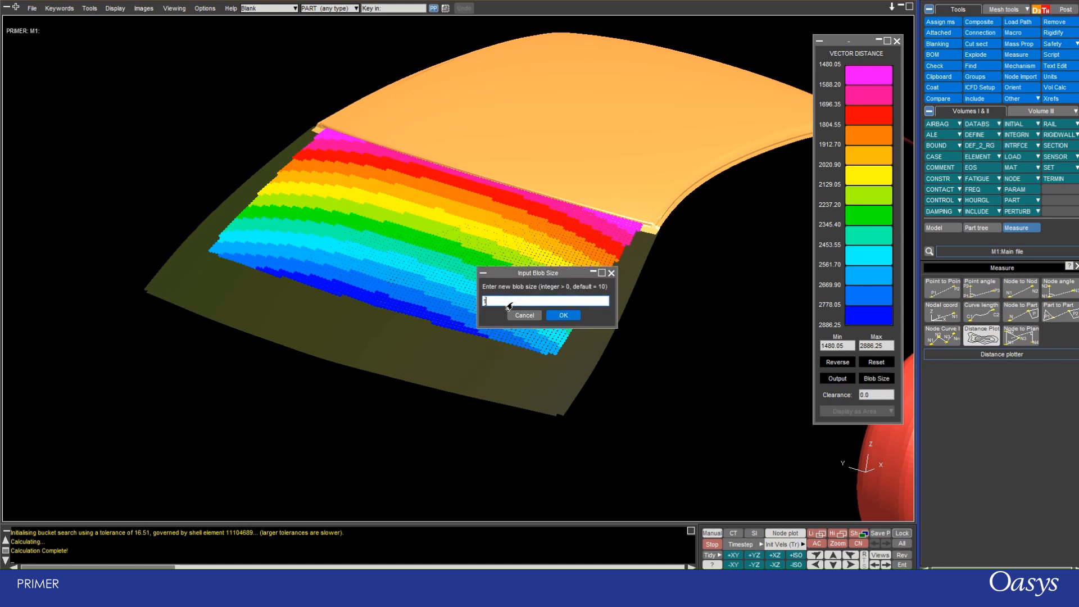
text(5)
click(563, 315)
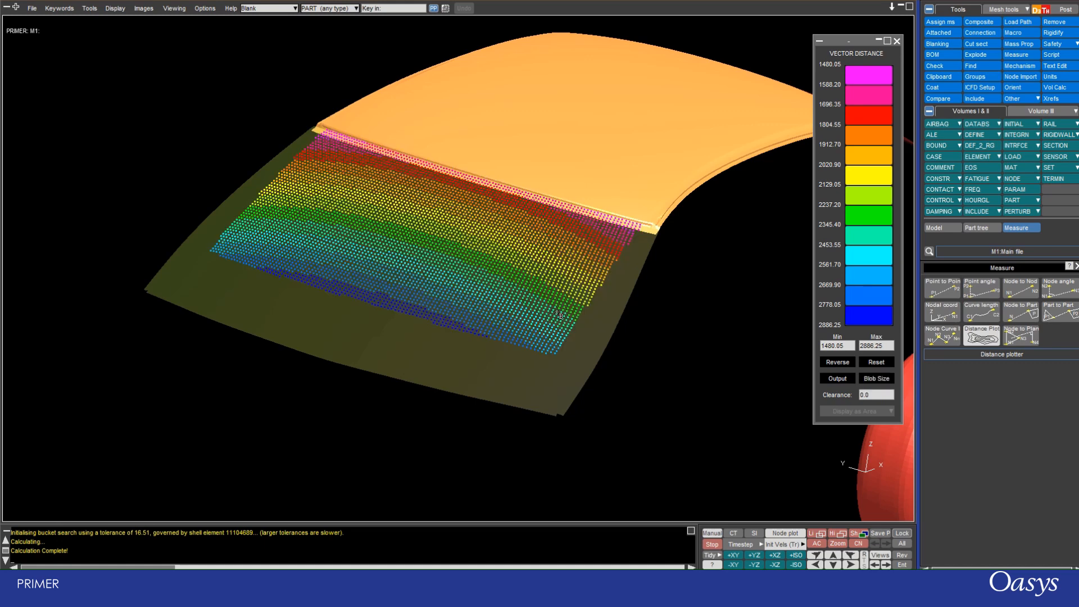
Examine the resized blobs of the vector distance plot on the windshield at several zoom levels, from the front and from the side.
scroll(433, 214, up, 5)
scroll(432, 214, down, 5)
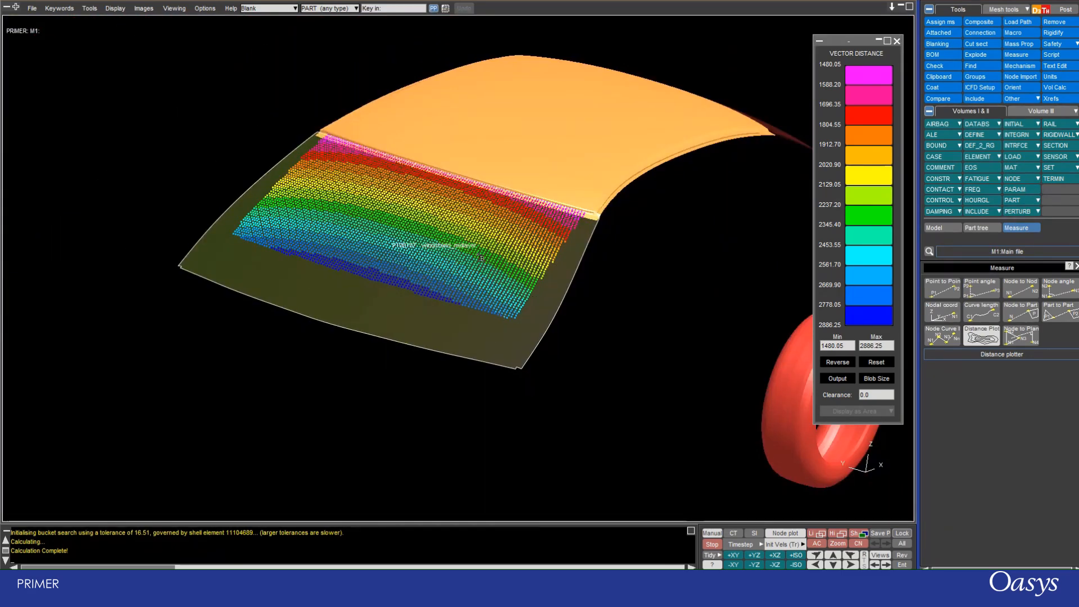
scroll(415, 236, up, 3)
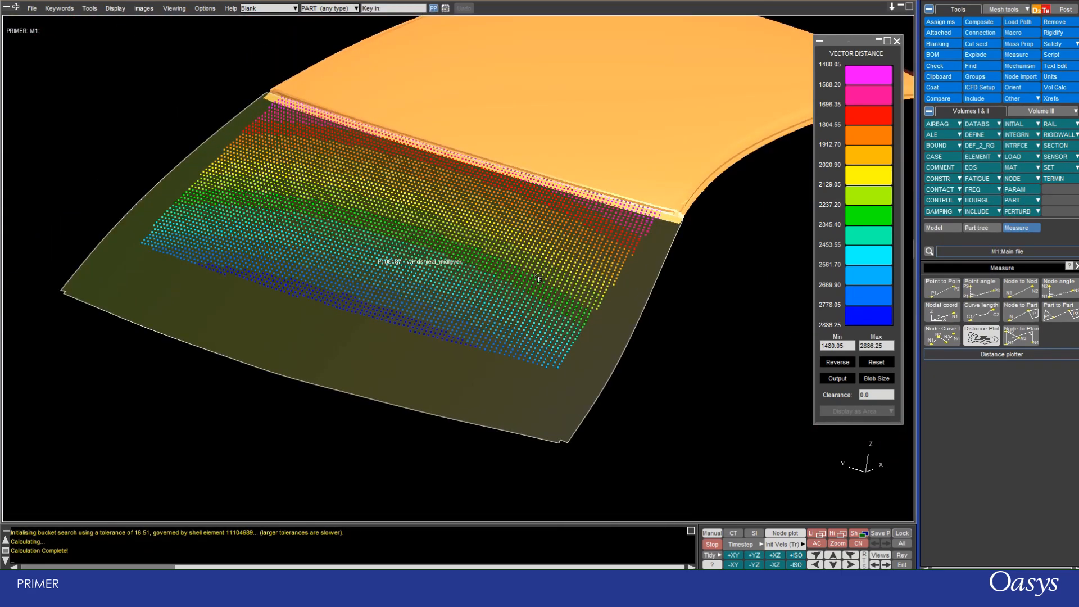
scroll(425, 230, down, 2)
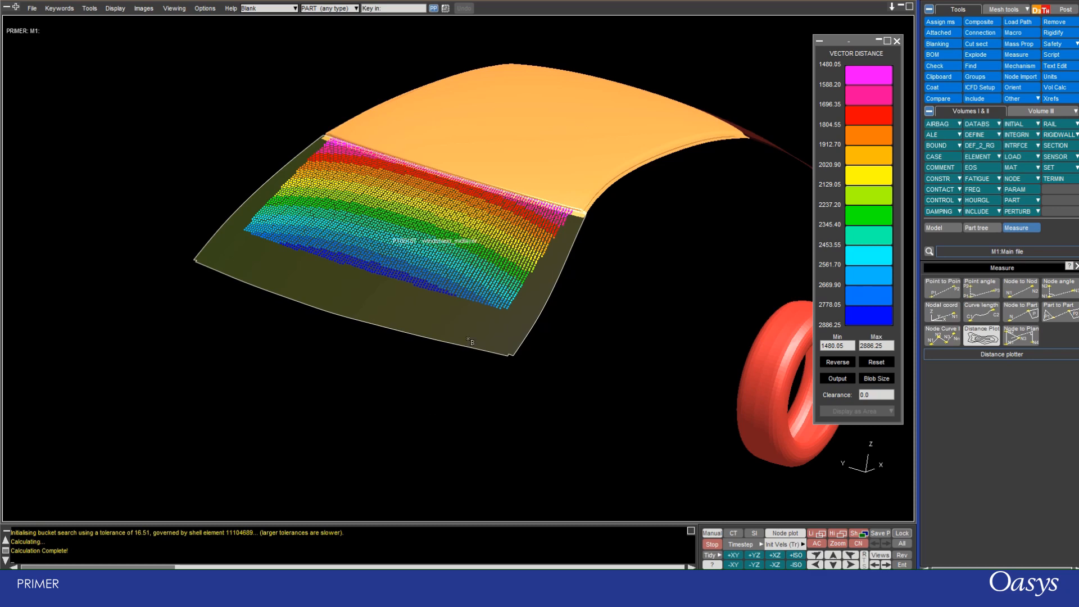
scroll(469, 339, up, 3)
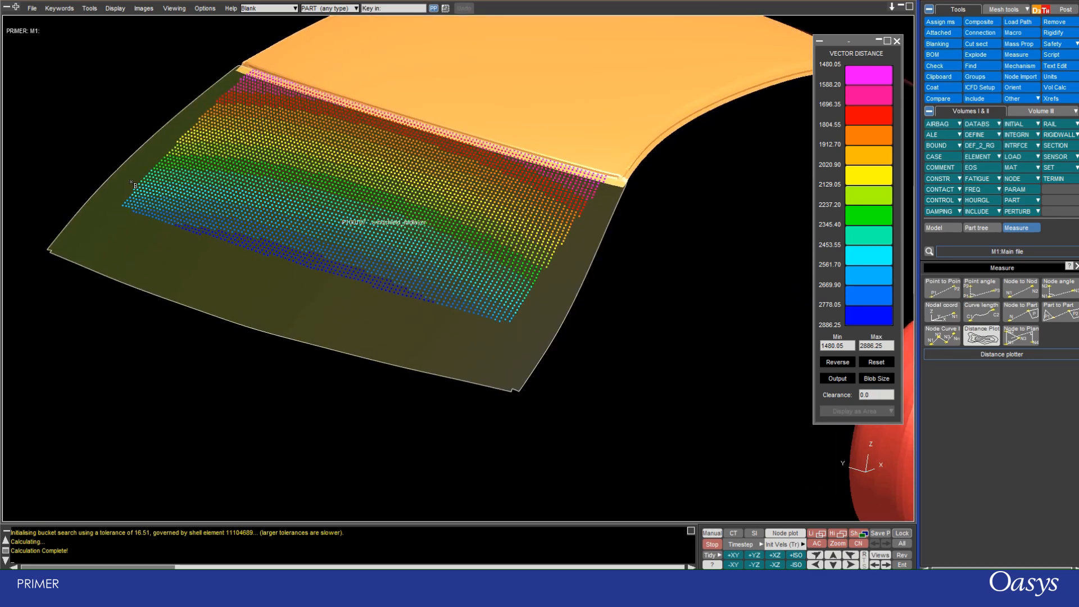
scroll(294, 232, down, 3)
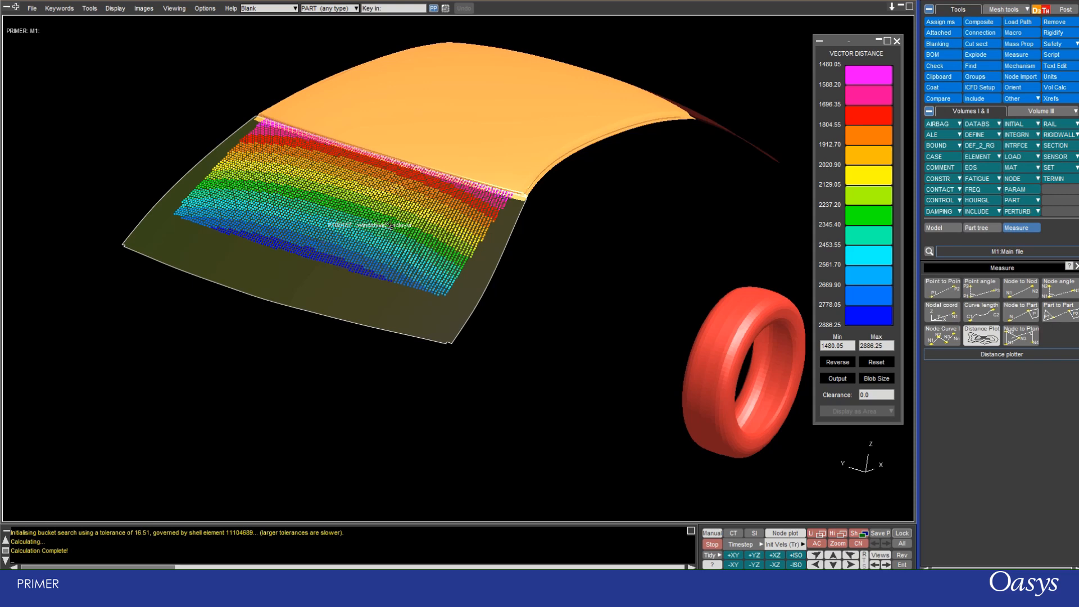
drag(363, 288, 565, 256)
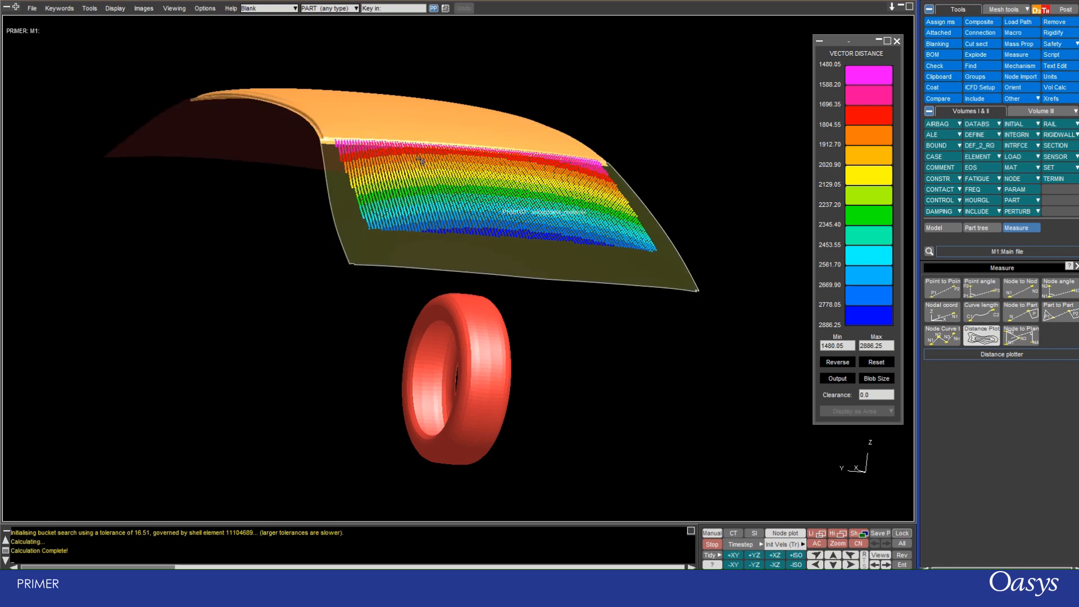
drag(420, 160, 319, 144)
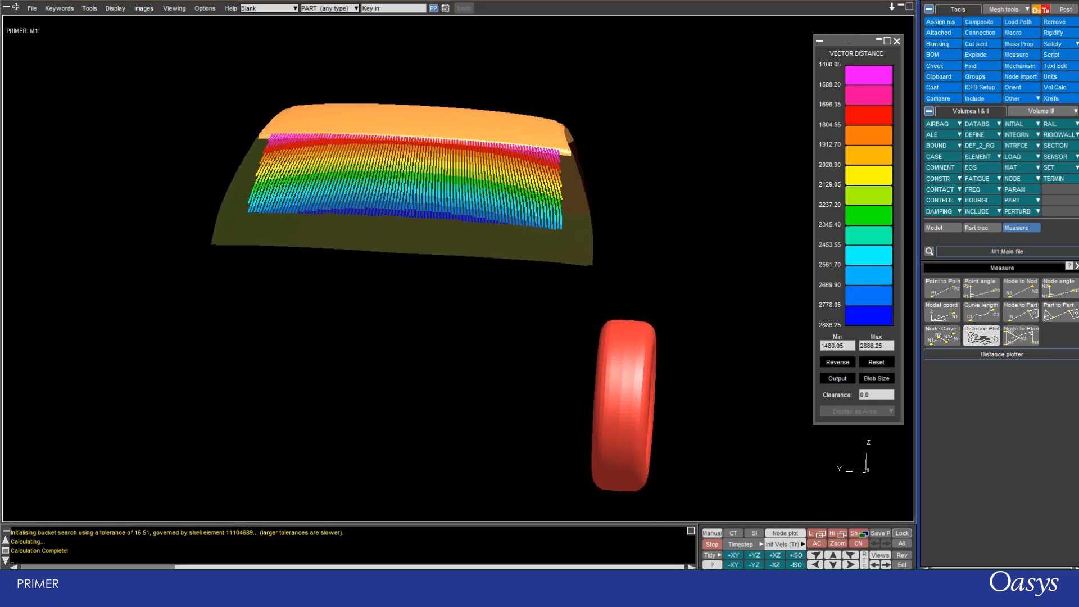
key(F2)
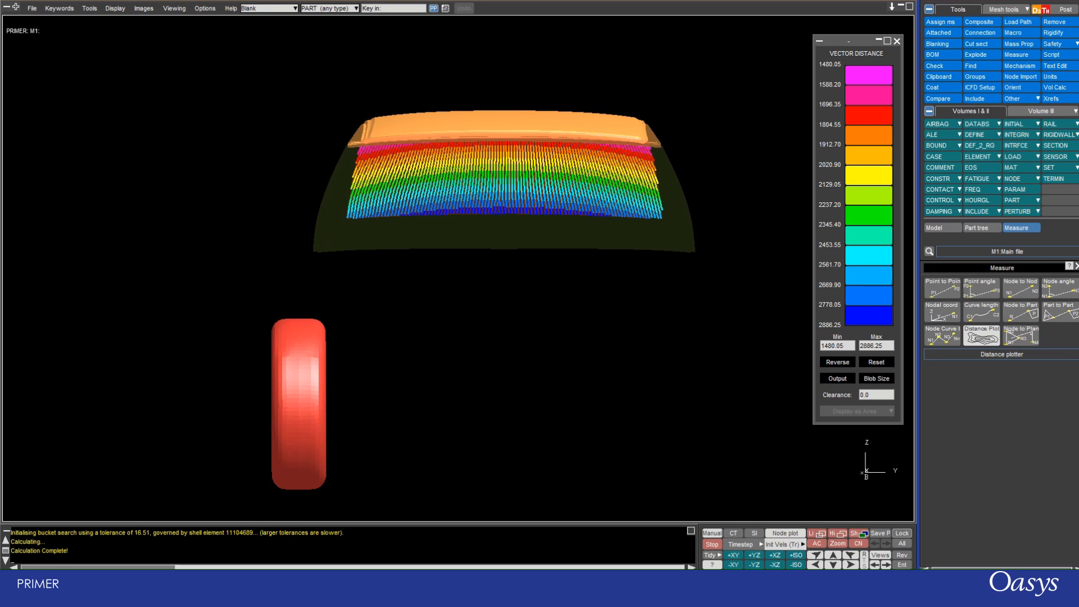
scroll(395, 208, up, 3)
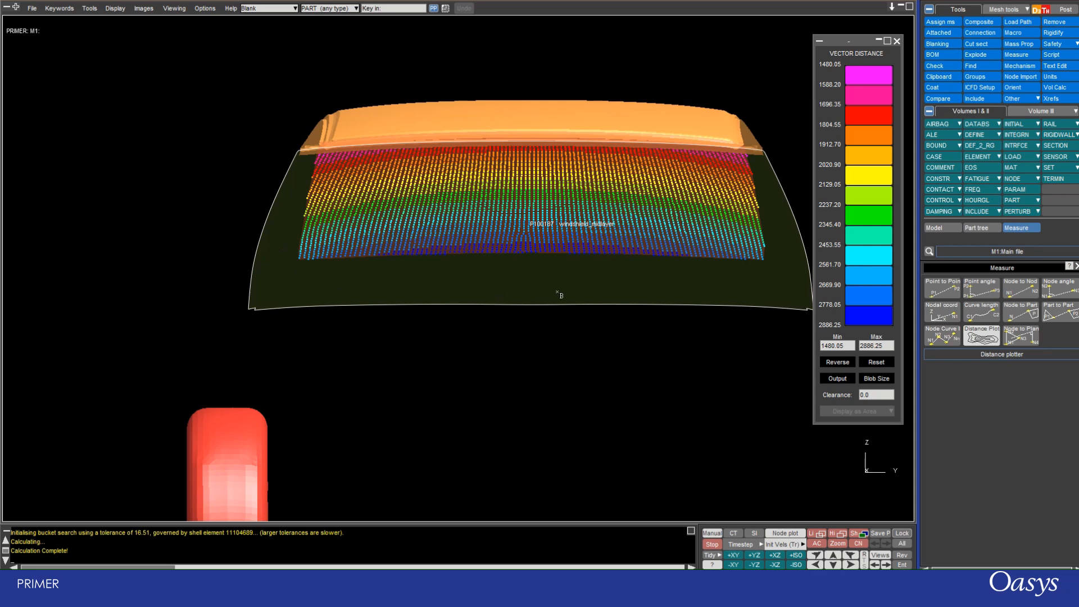
scroll(540, 272, down, 5)
shift+drag(550, 183, 295, 225)
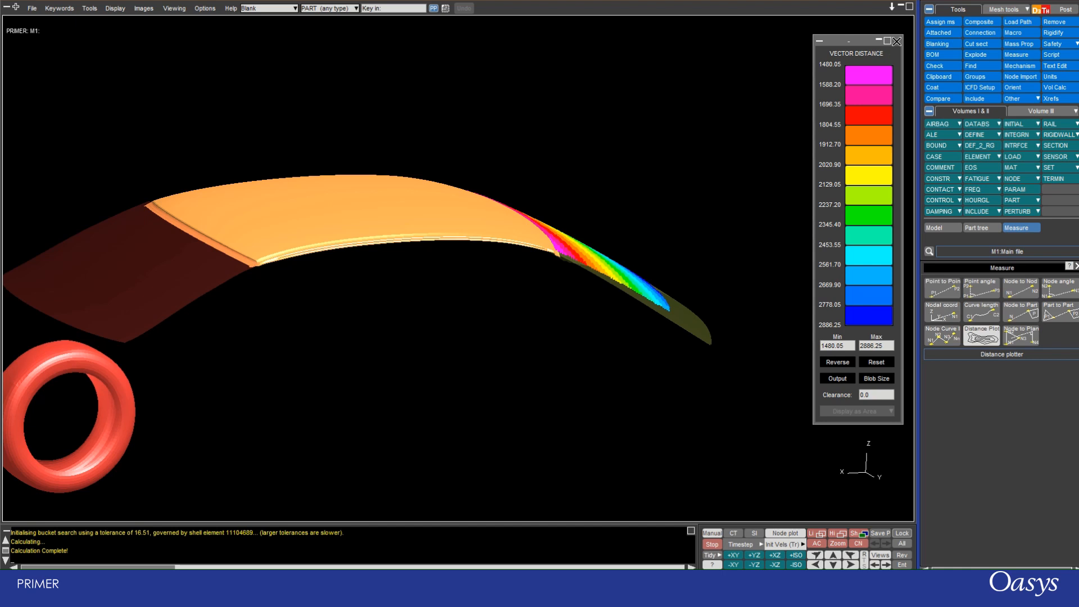
Close the Distance Plotter and pick roof nodes N11071621, N11084933 and N10022776 to define the plane for a Node to Plane measurement.
click(899, 41)
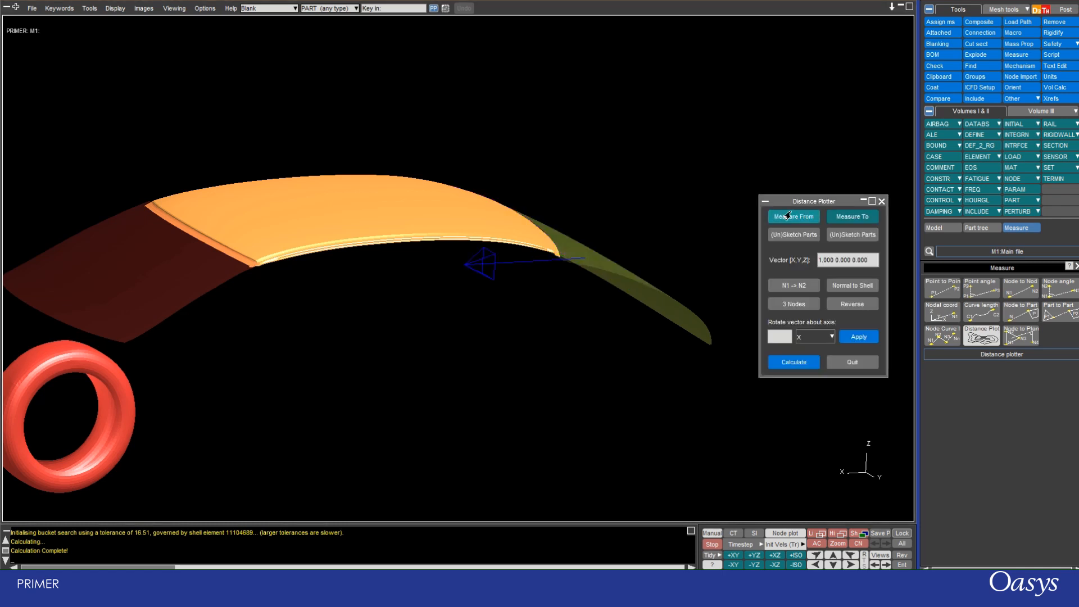
click(881, 202)
click(1021, 336)
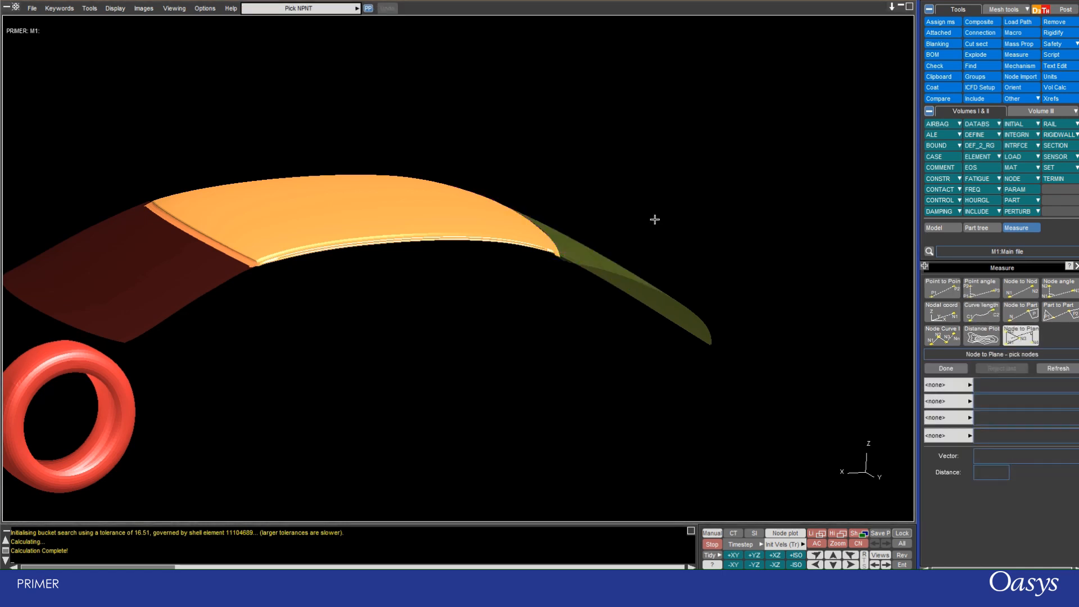
scroll(500, 90, down, 4)
shift+drag(501, 87, 421, 192)
click(422, 191)
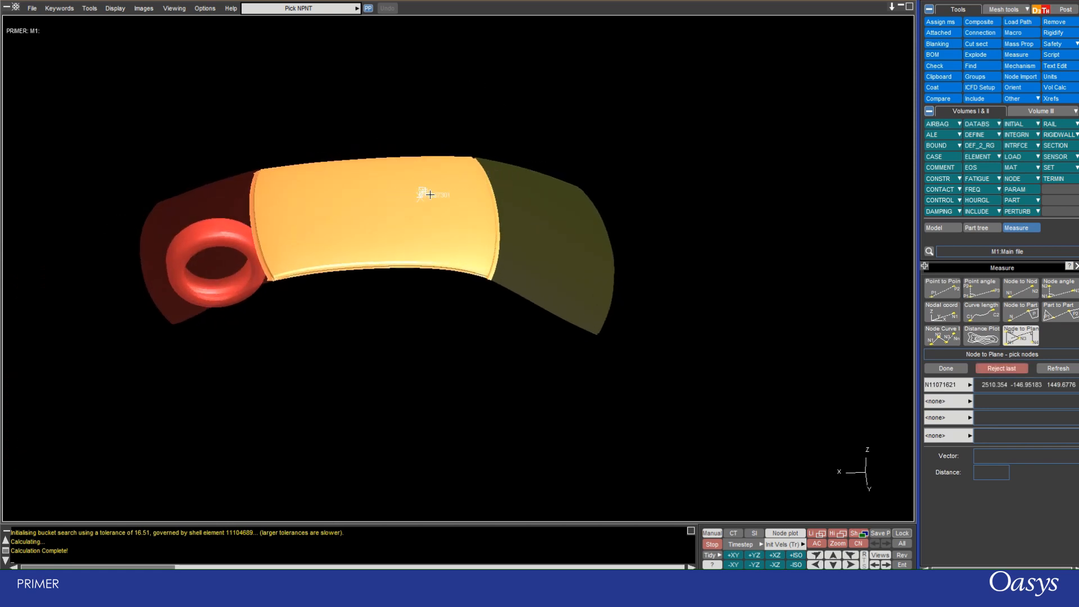
click(362, 227)
click(451, 225)
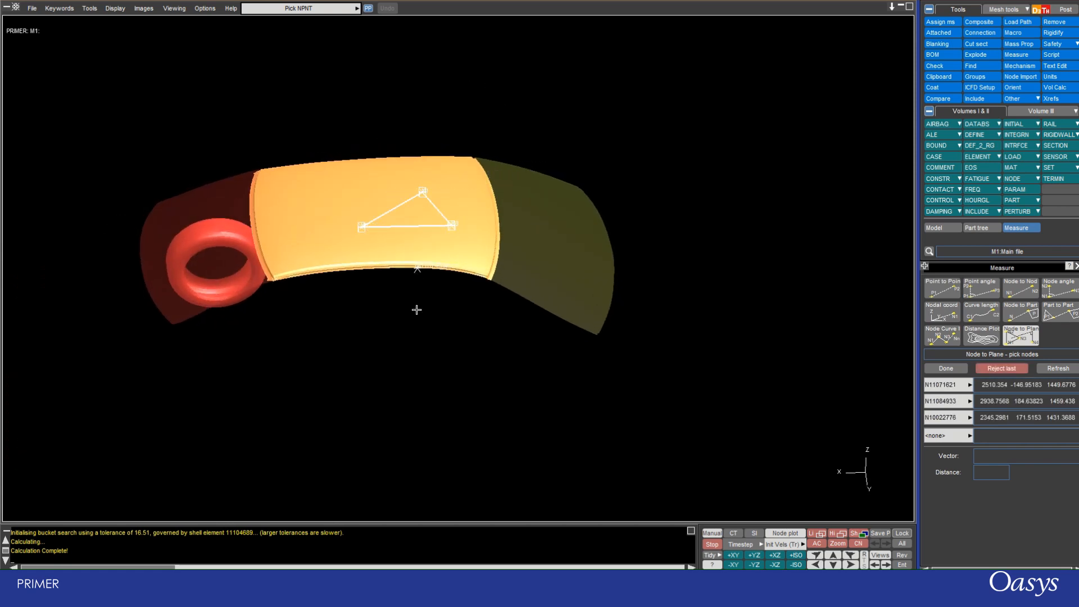
Measure the distance from the roof plane to tyre node N70052791 and inspect the perpendicular line from several angles.
shift+drag(420, 372, 311, 296)
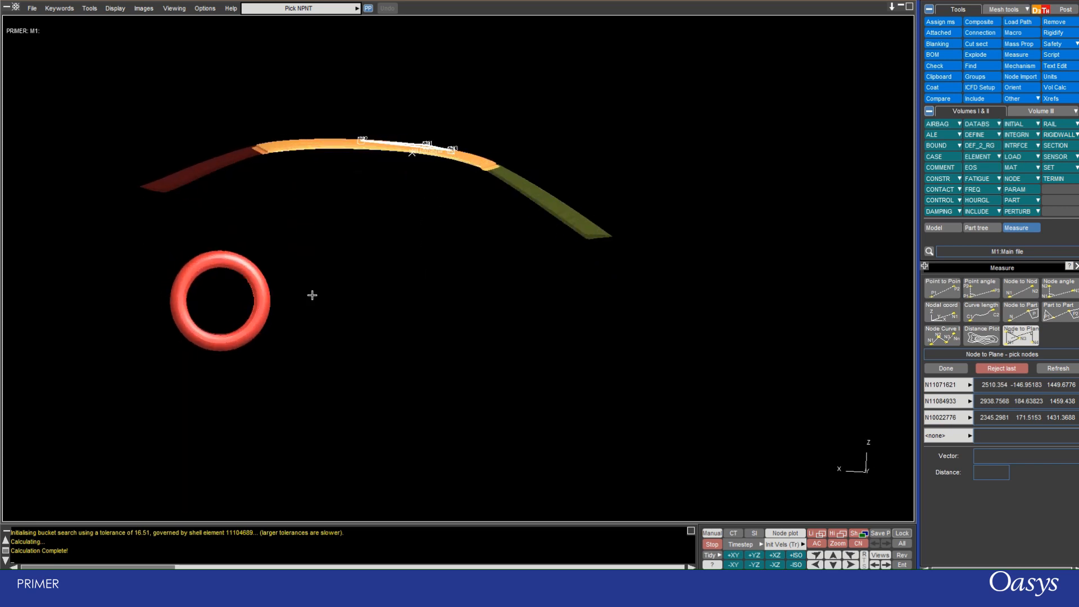
click(264, 275)
shift+drag(360, 217, 296, 234)
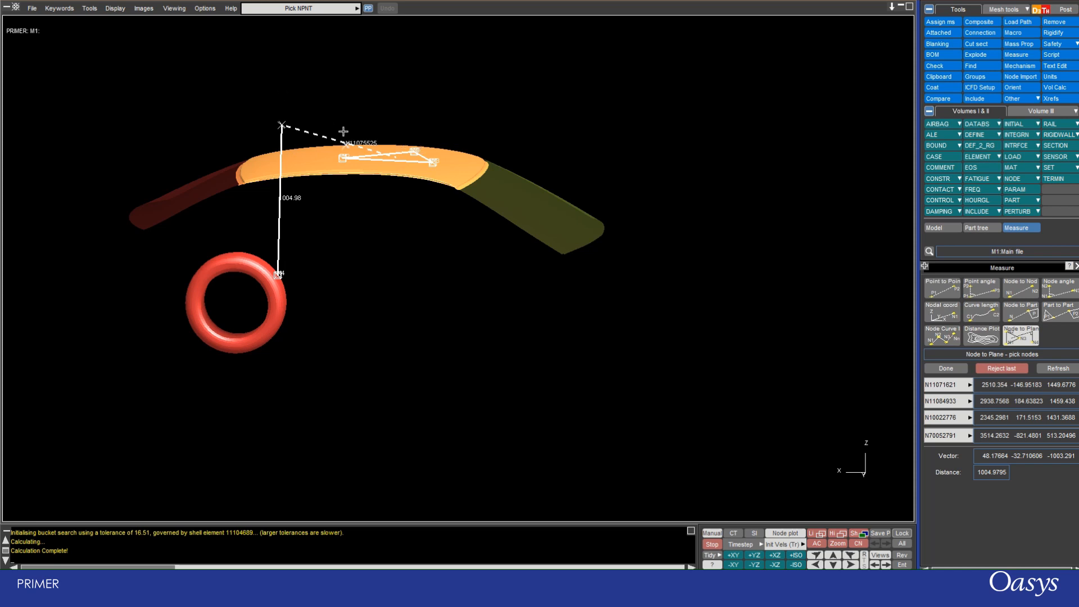
scroll(299, 106, up, 3)
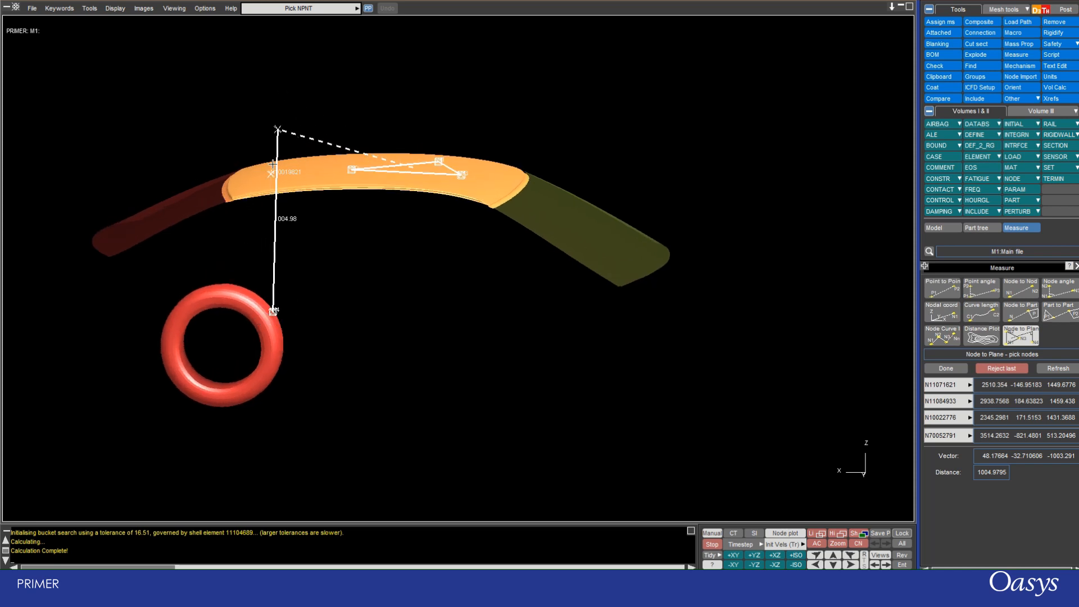
scroll(281, 229, up, 3)
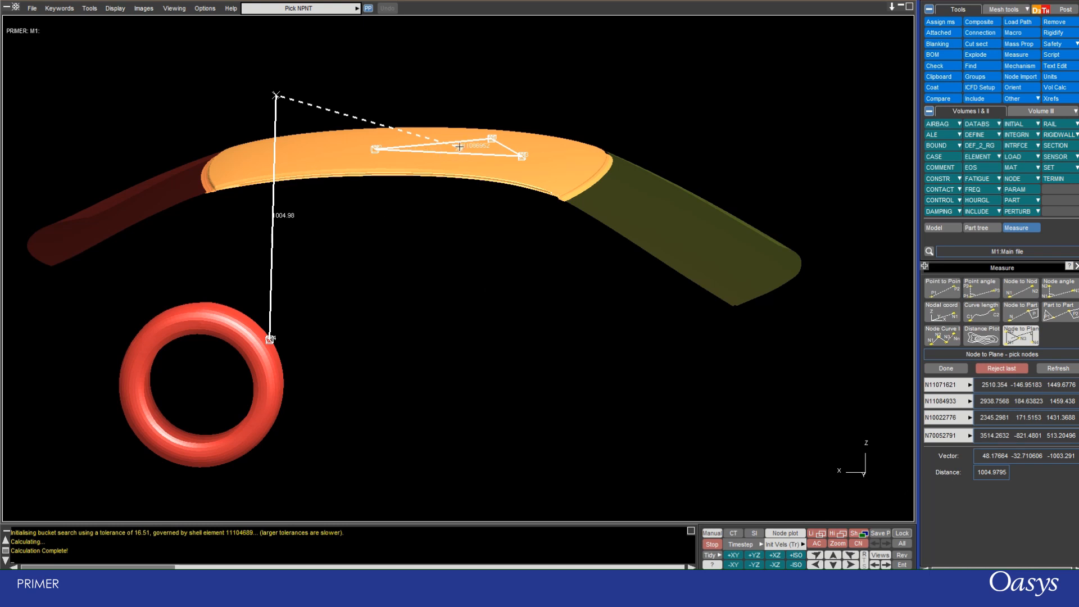
shift+drag(330, 96, 297, 177)
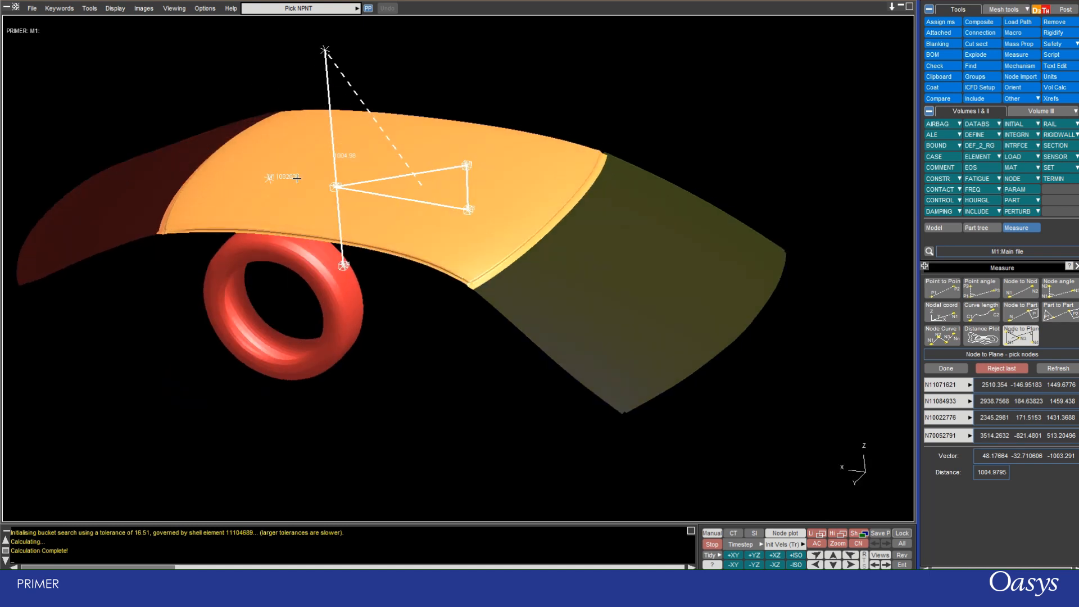
scroll(364, 222, down, 2)
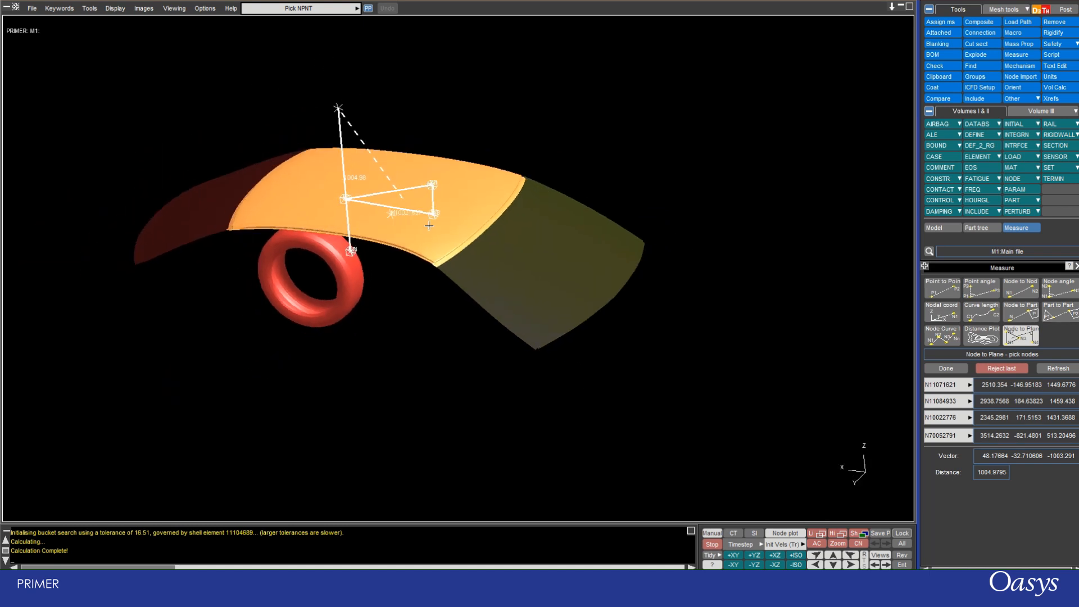
Measure the Node to Plane distance from a plane through windshield nodes N11166150, N11168296 and N11160642 to rear window node N11170811.
click(548, 222)
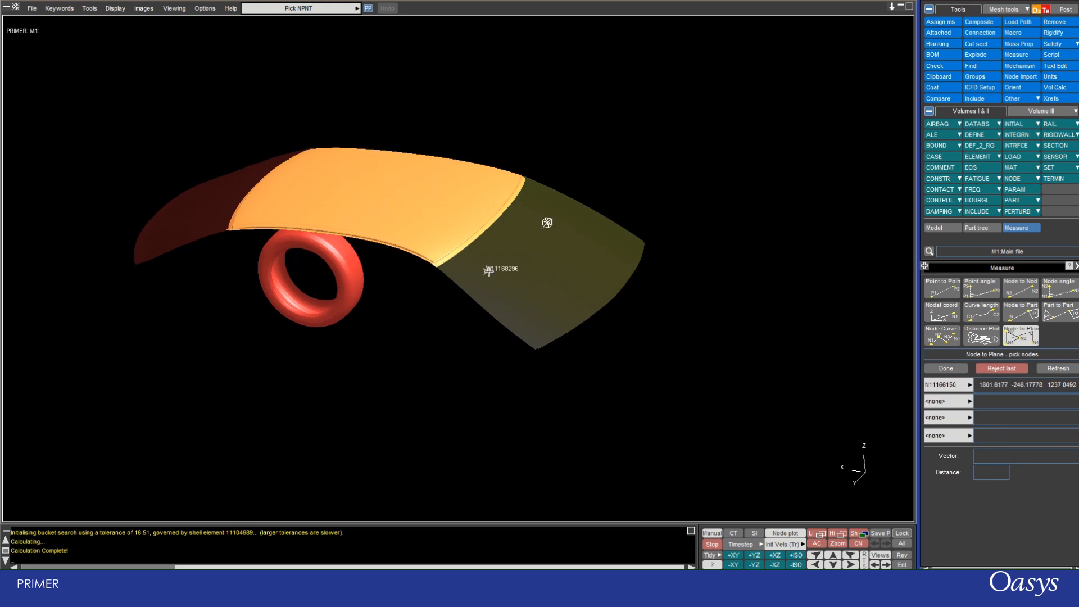
click(488, 271)
click(610, 262)
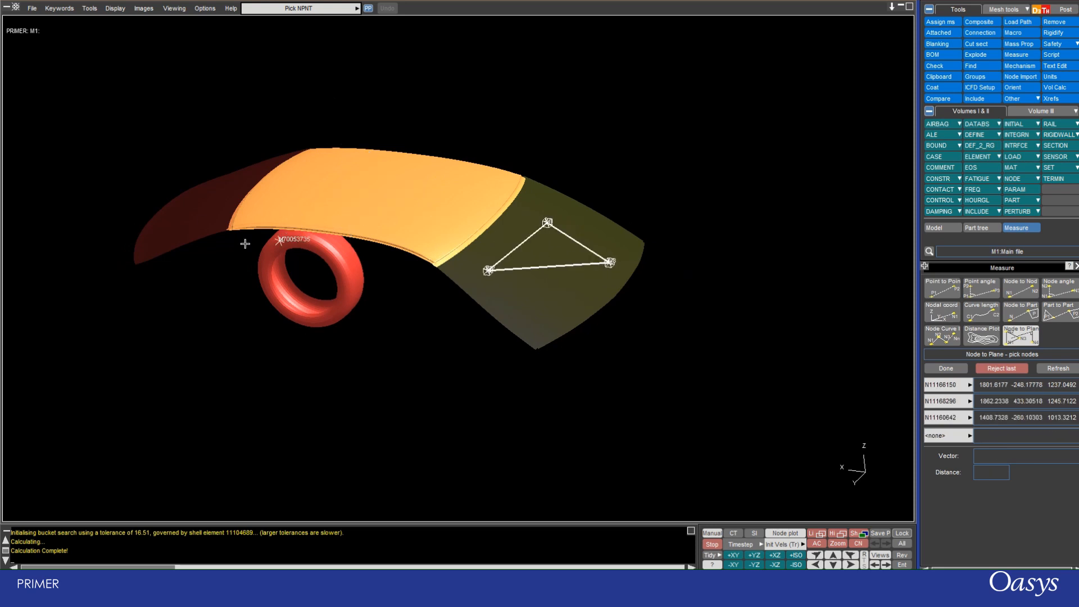
click(183, 240)
shift+drag(306, 292, 496, 233)
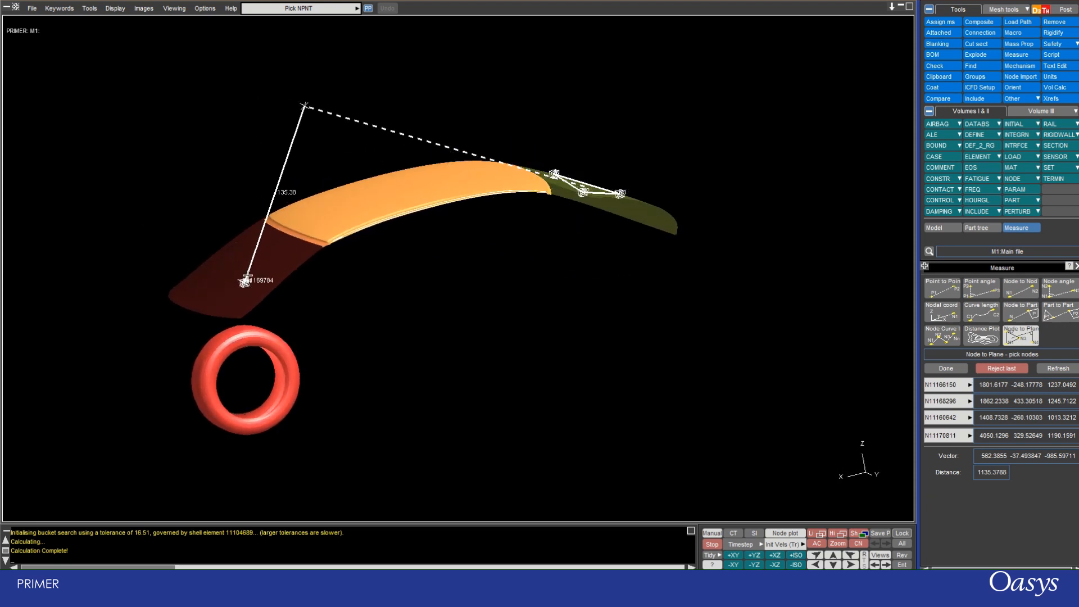
Replace the plane's second node, N11168296, with node N11163515 at the windshield's lower corner and inspect the updated Node to Plane measurement.
shift+drag(320, 181, 246, 157)
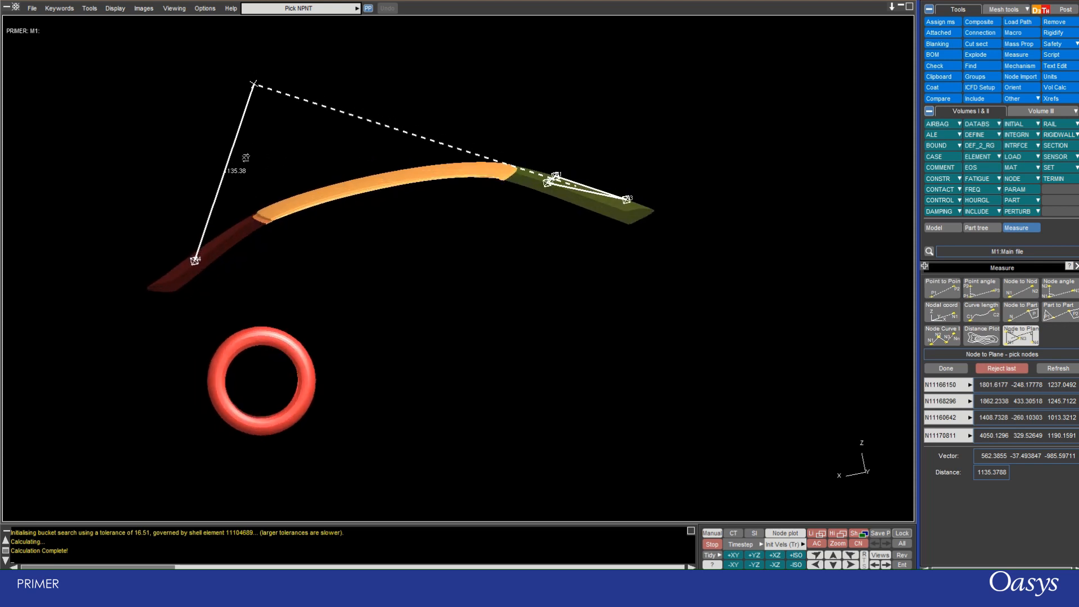
scroll(225, 174, up, 4)
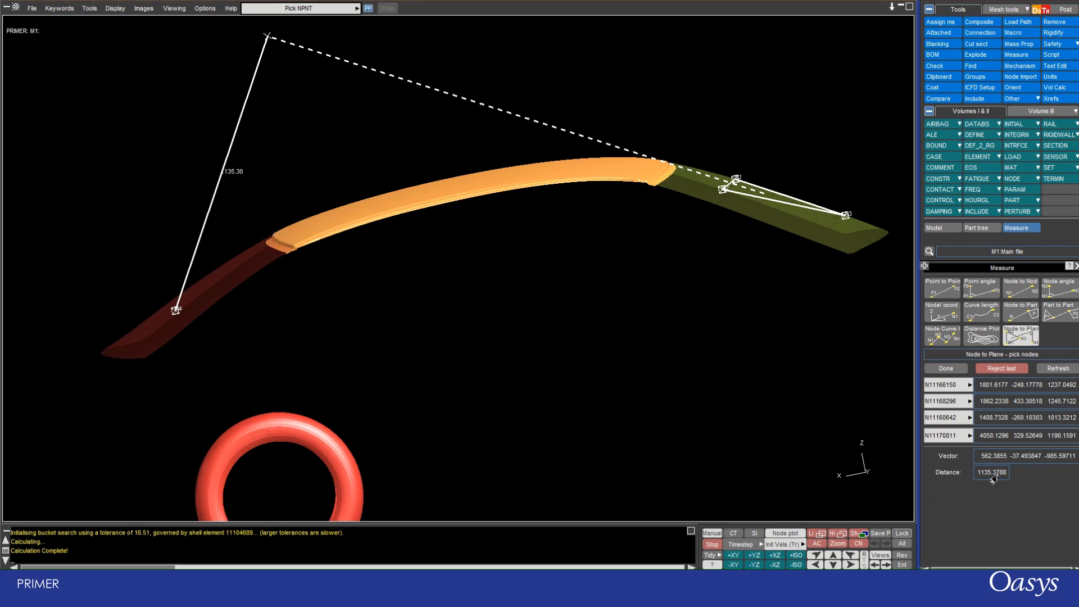
click(970, 401)
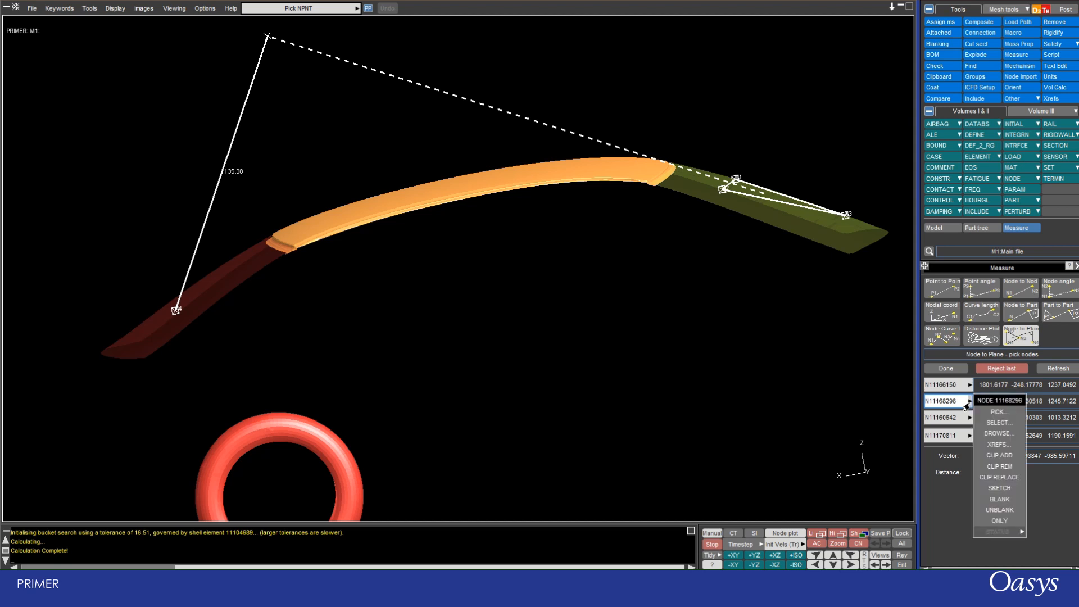
click(992, 413)
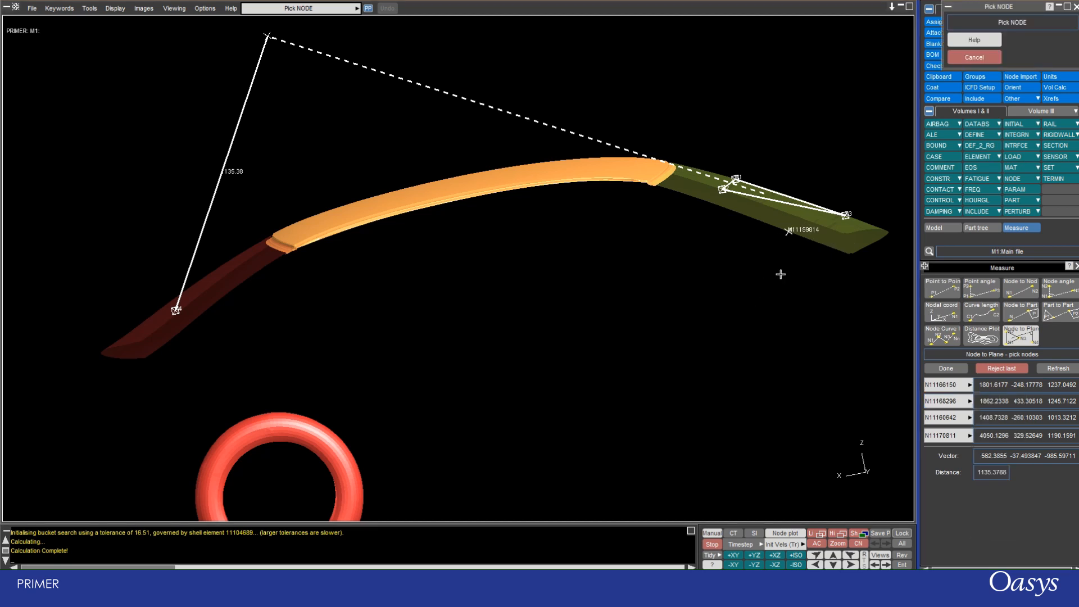
click(849, 251)
shift+drag(700, 211, 397, 219)
scroll(270, 192, down, 3)
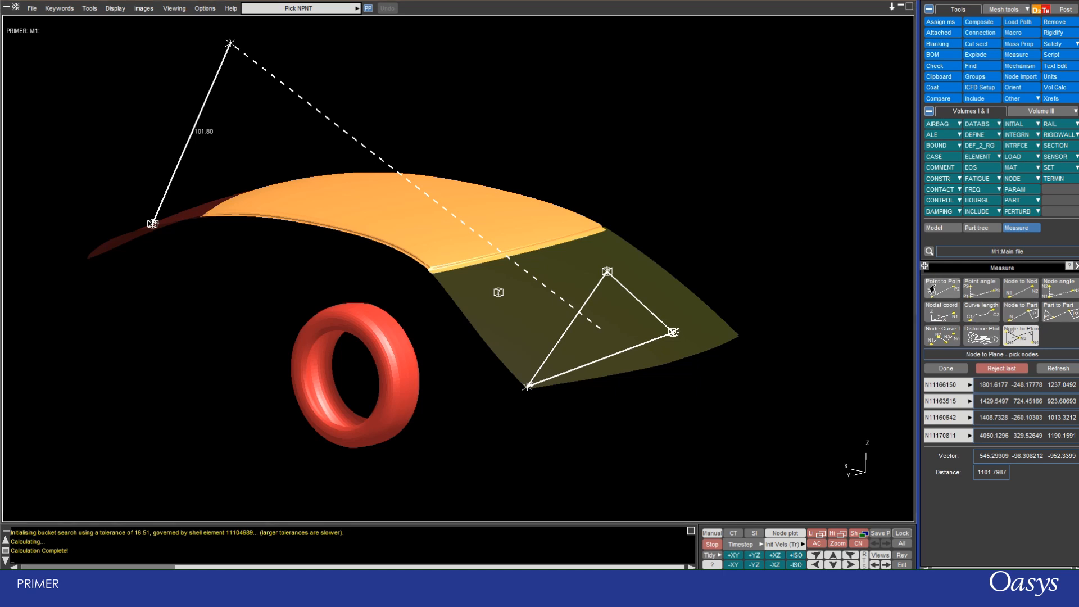
Switch from the Node to Plane measurement to a new Node to Node measurement.
click(1017, 293)
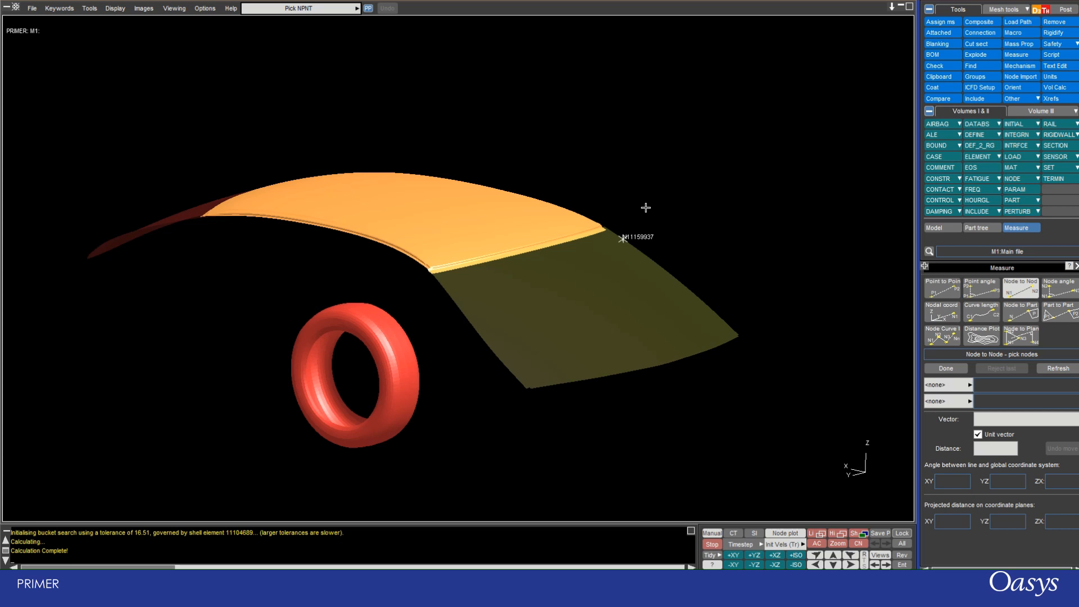